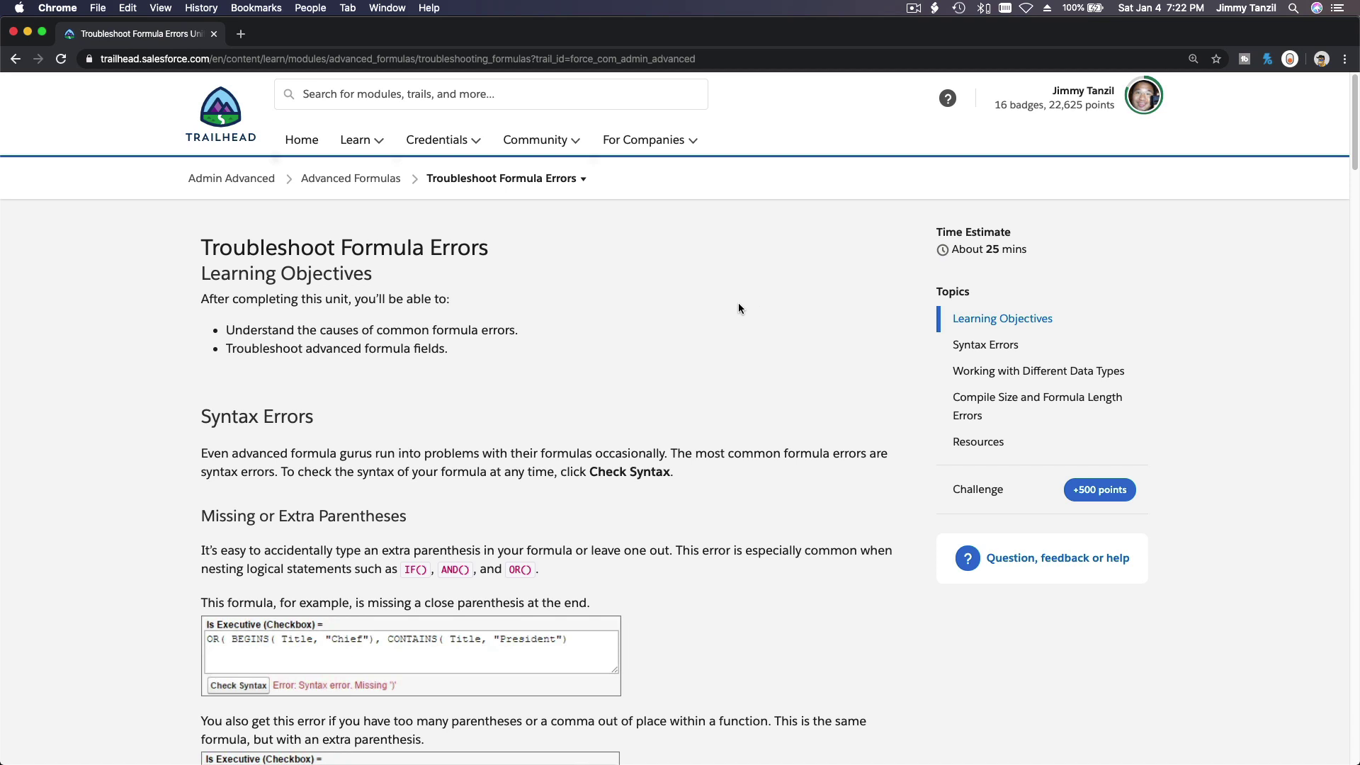
Step: Read the lesson's error sections, highlighting AND() and the Field Does Not Exist heading
scroll(711, 323, "down", 5)
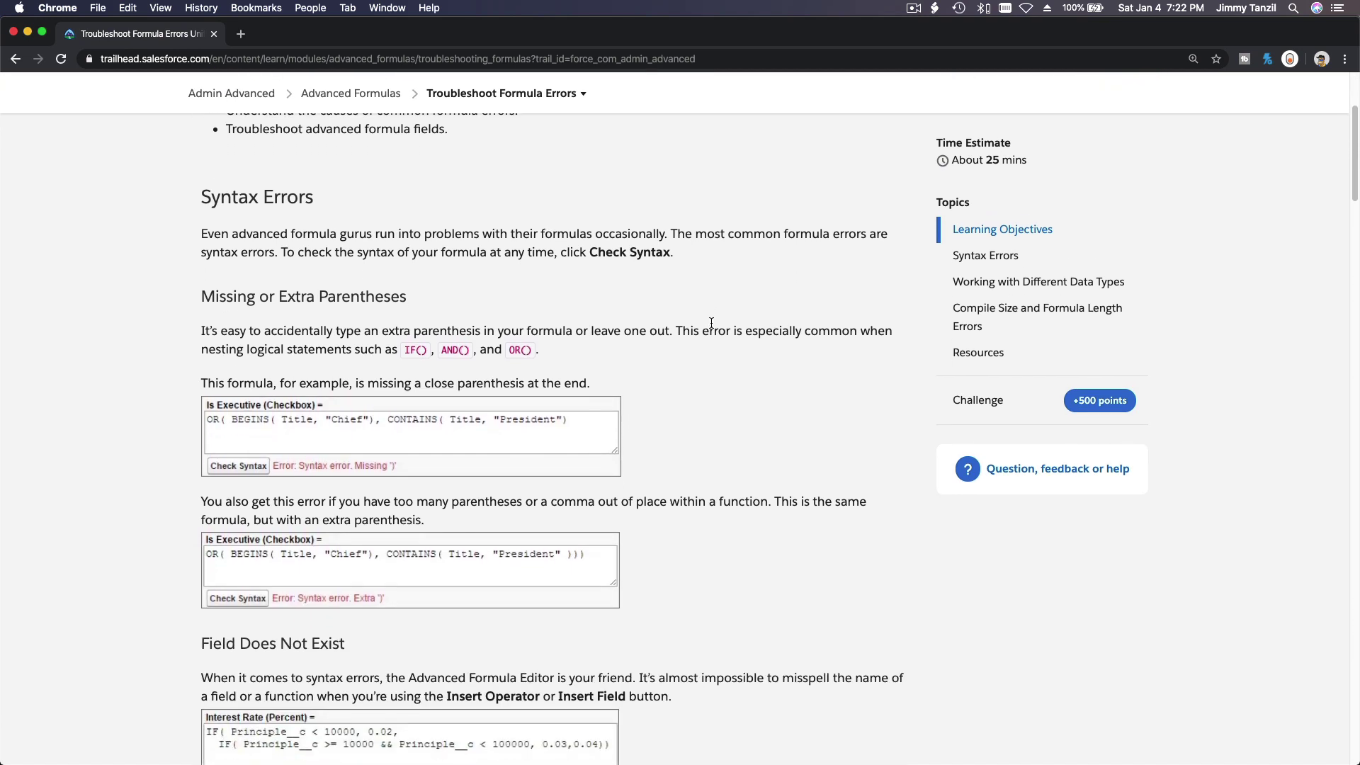
scroll(711, 322, "down", 2)
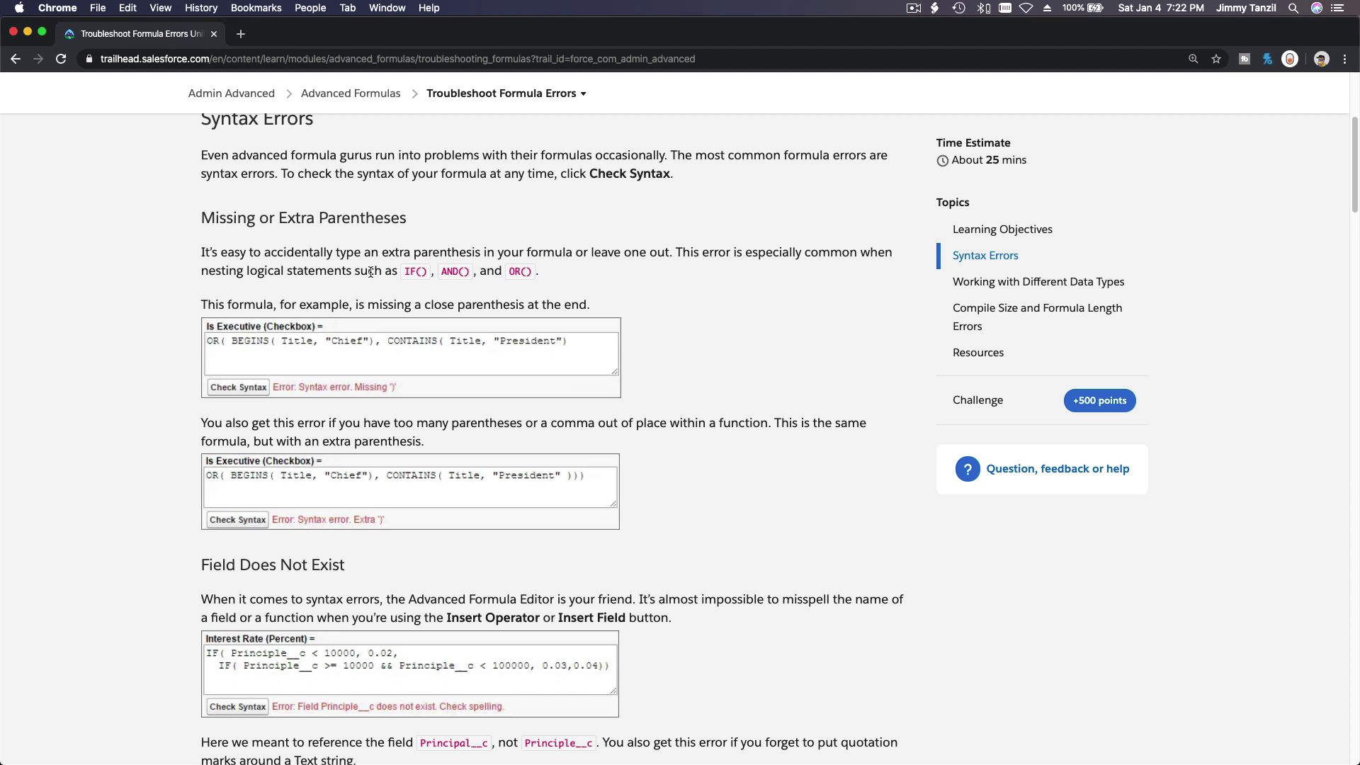
scroll(370, 271, "down", 1)
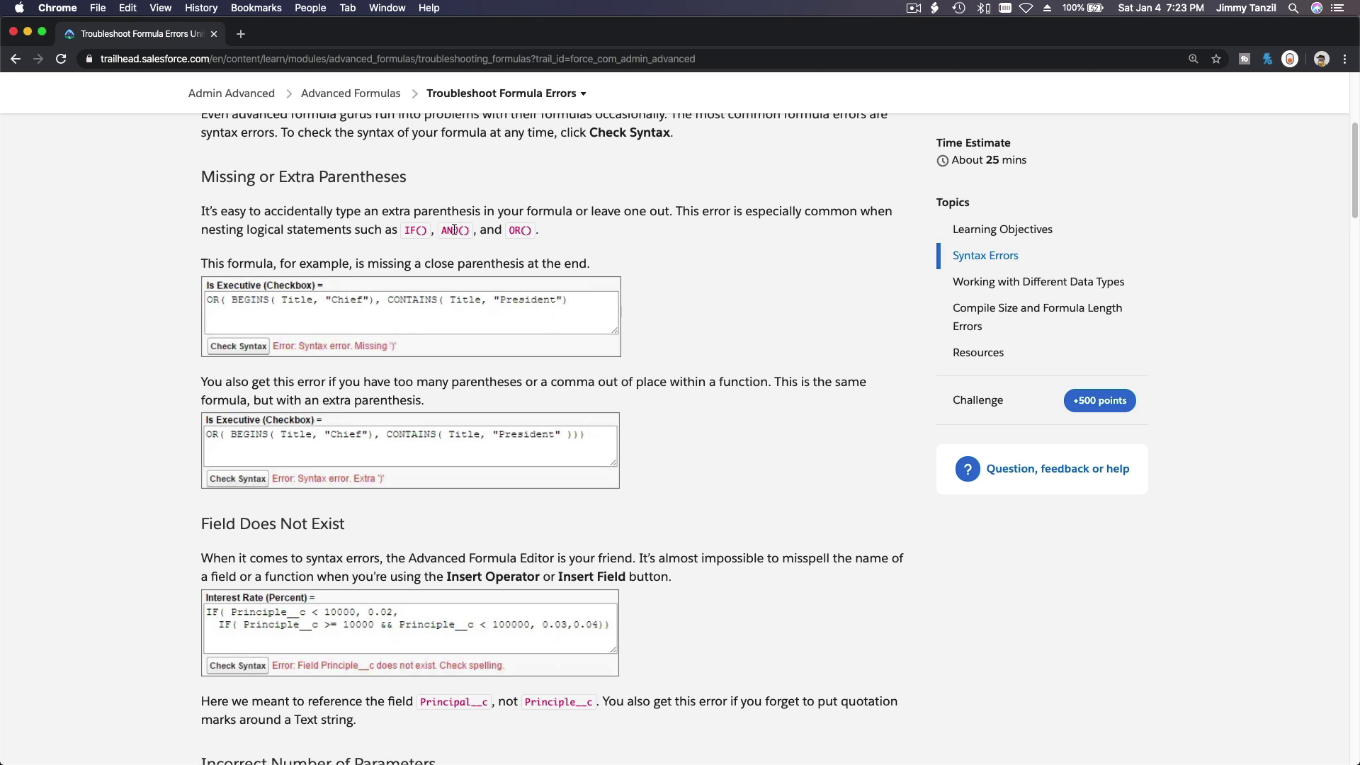
left_click_drag(471, 230, 440, 230)
left_click(455, 260)
scroll(397, 355, "down", 1)
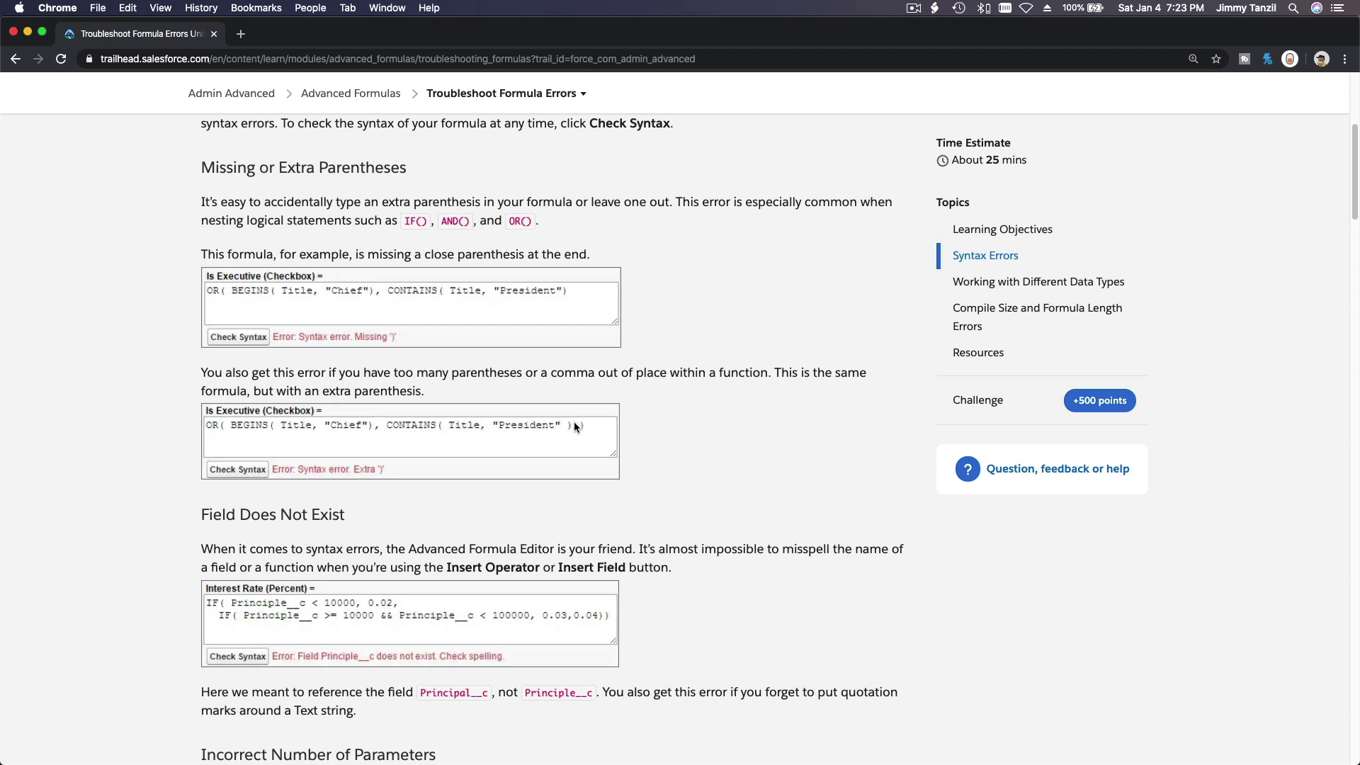
scroll(571, 446, "down", 5)
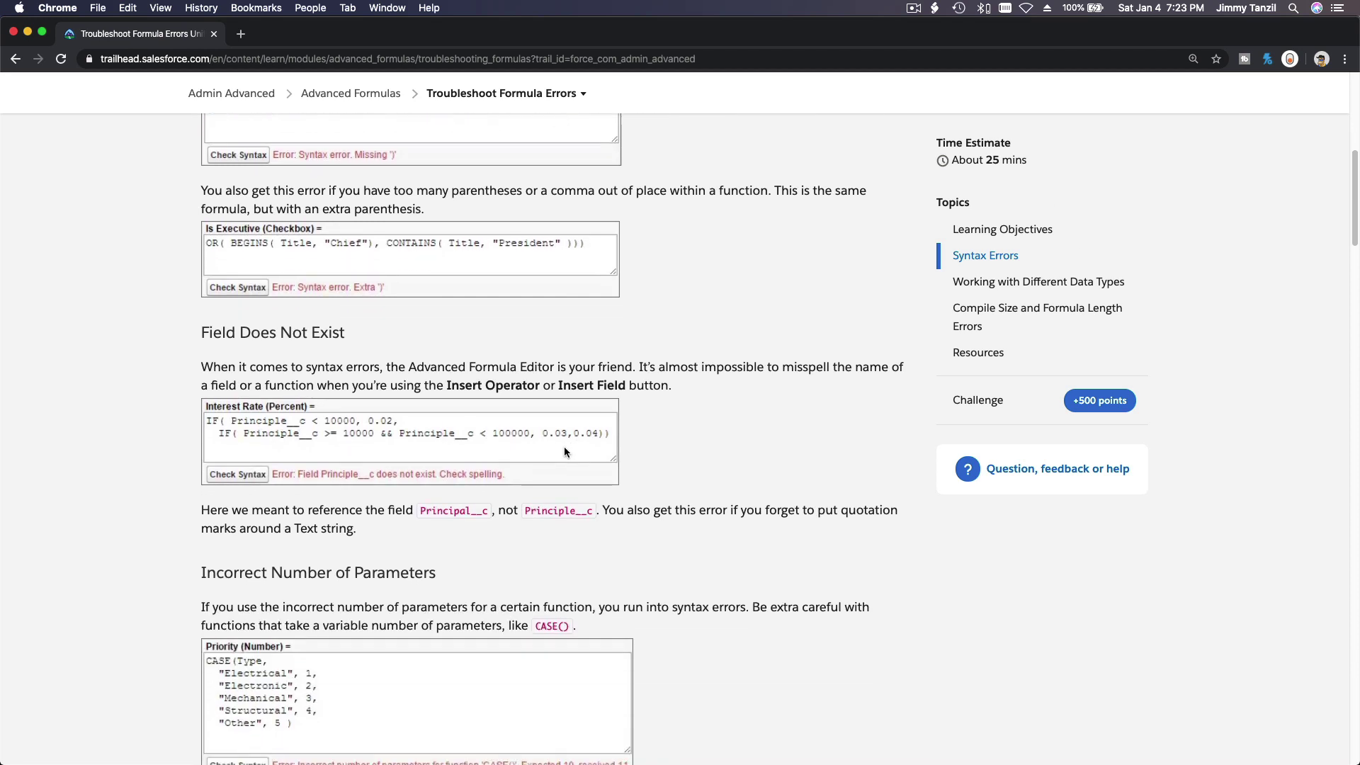
triple_click(217, 329)
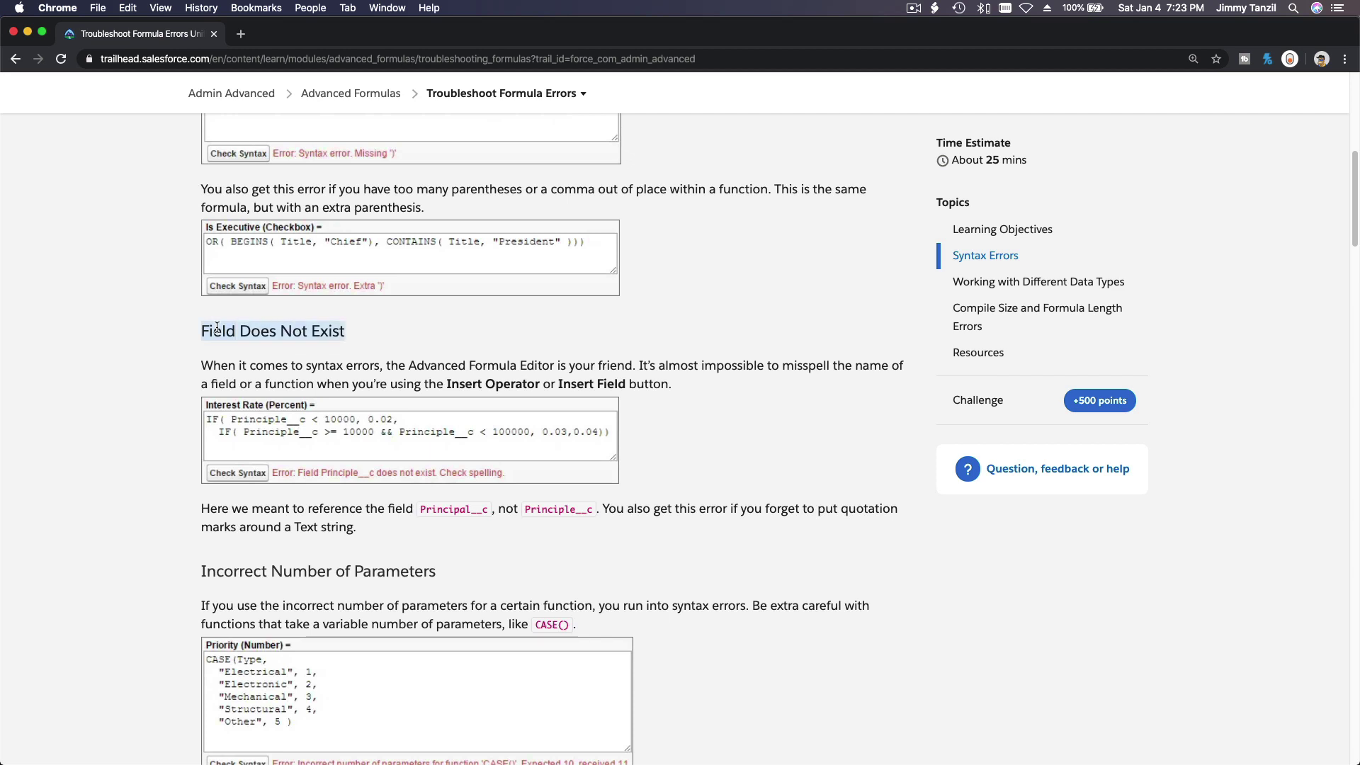
left_click(356, 324)
scroll(381, 394, "down", 2)
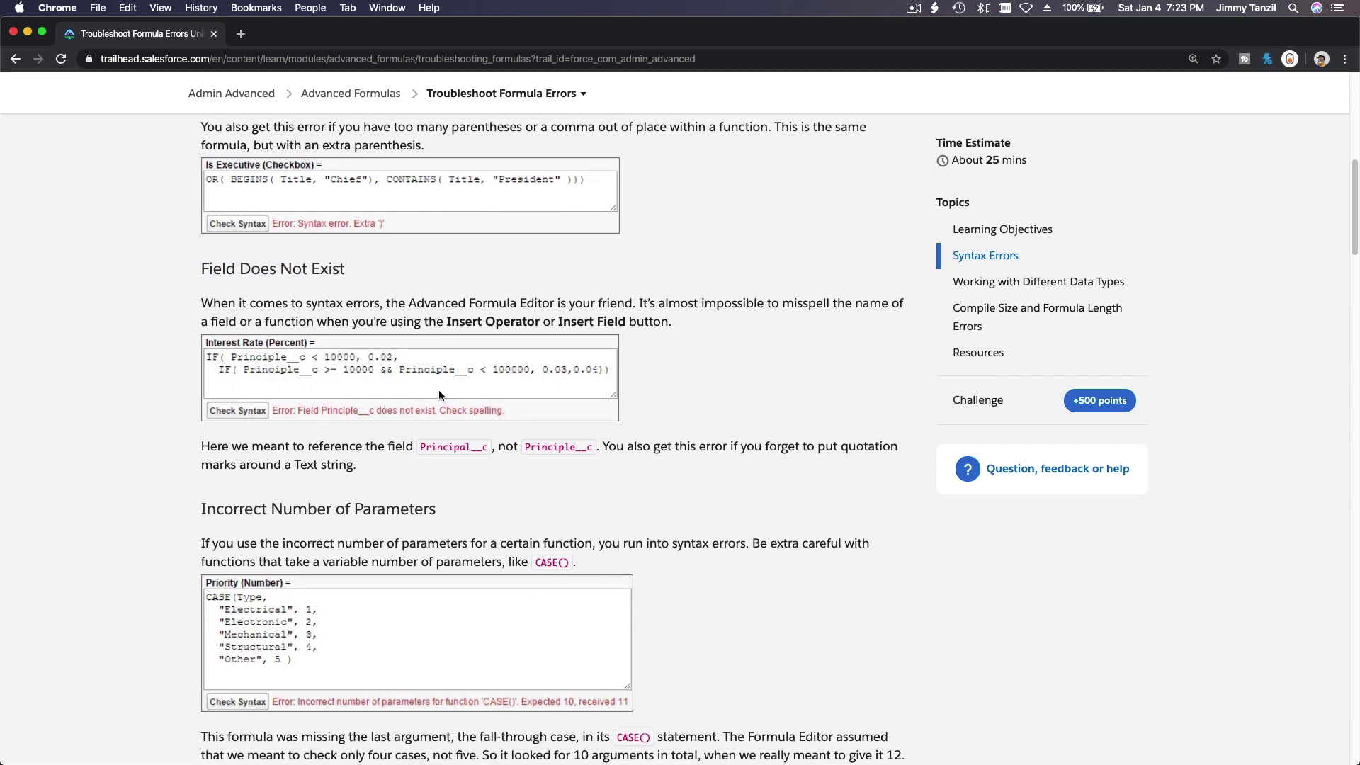
scroll(439, 391, "down", 2)
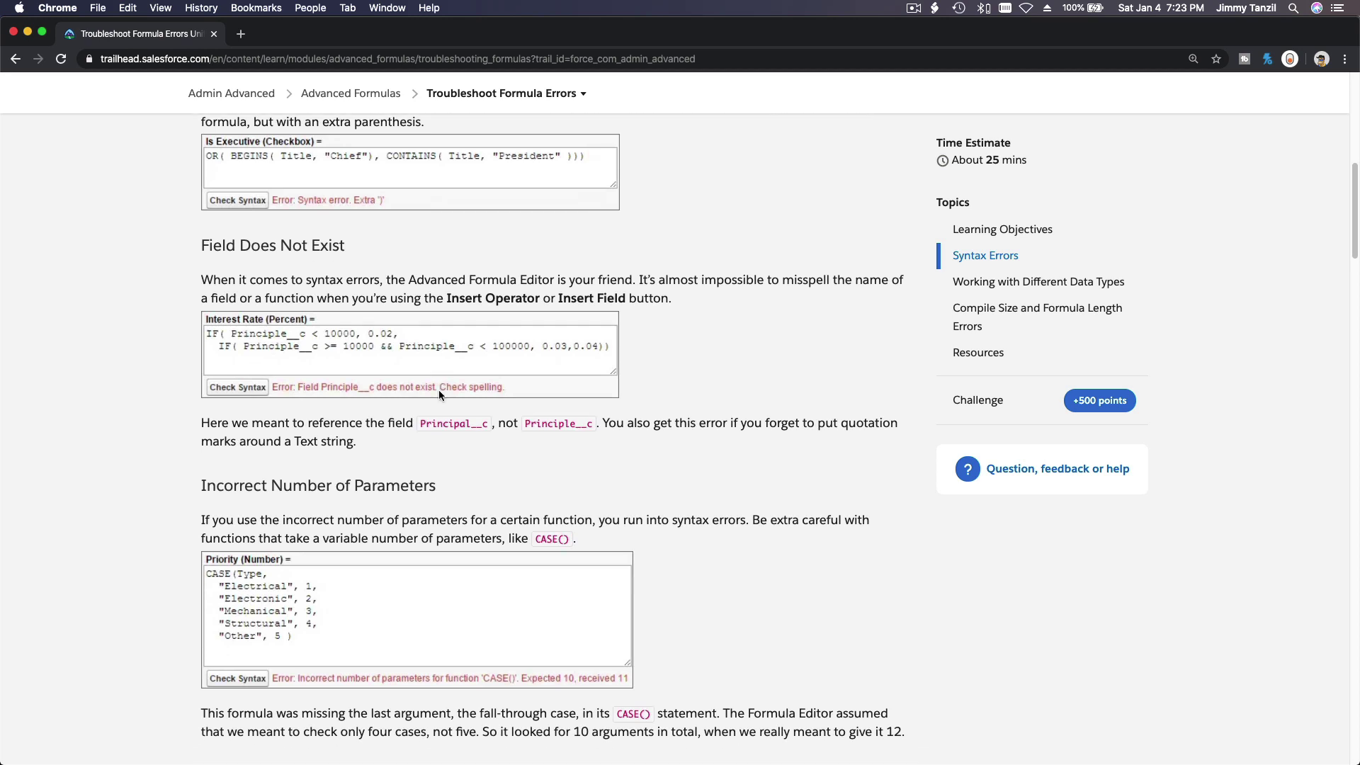
scroll(439, 391, "down", 6)
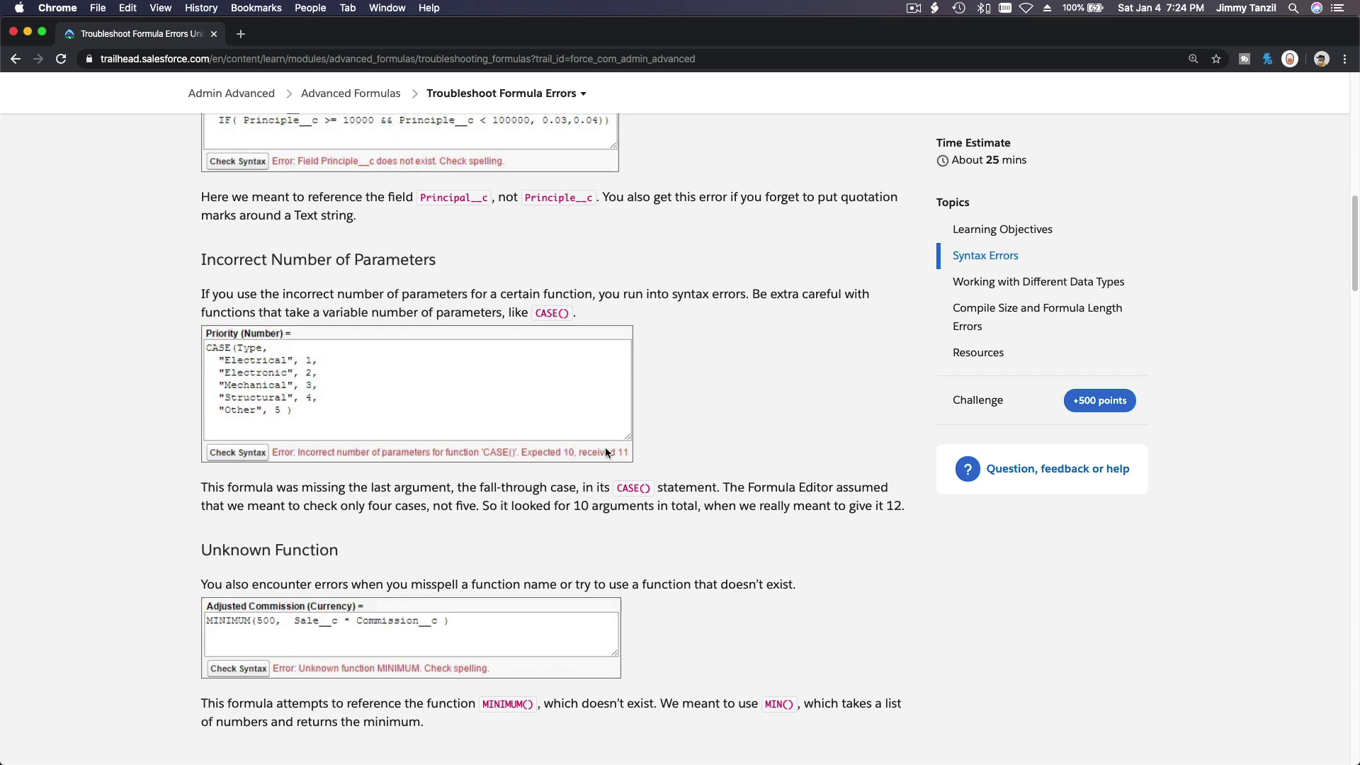
scroll(606, 451, "down", 5)
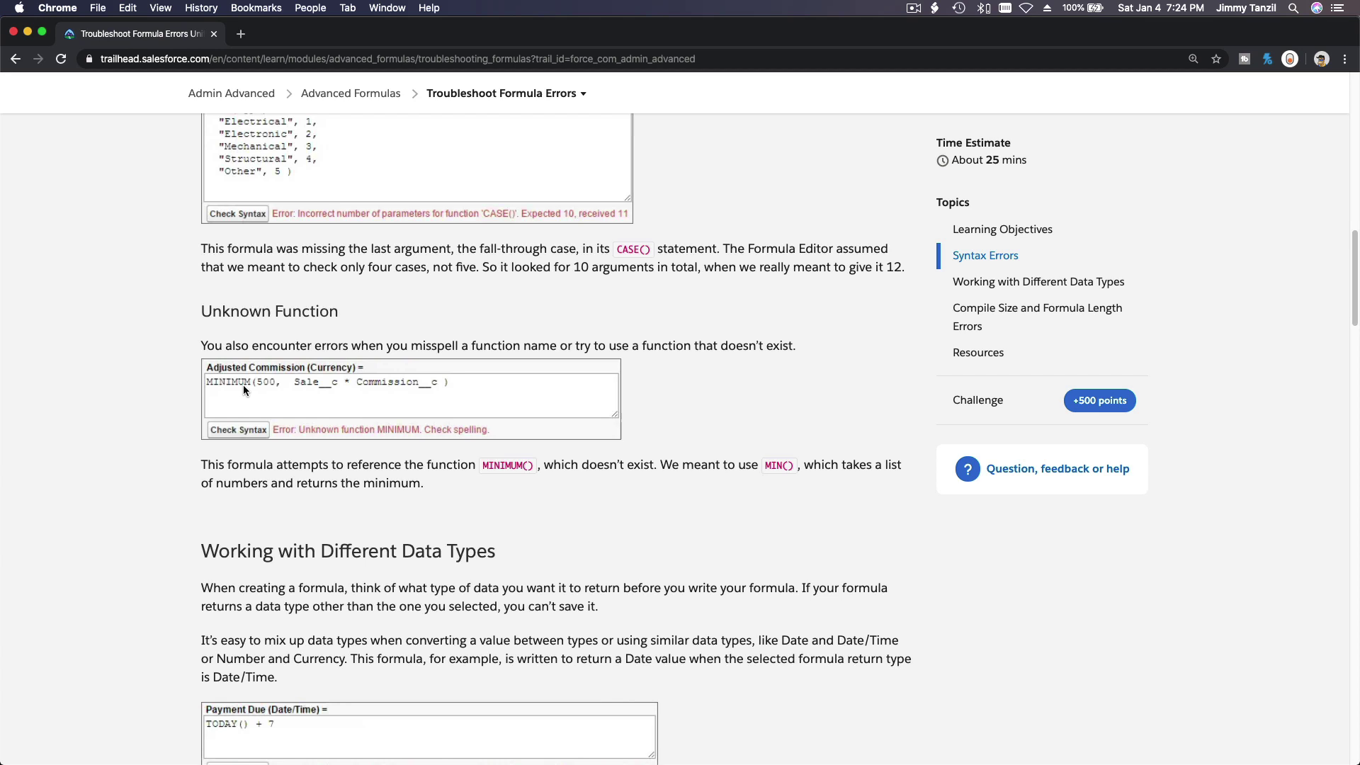
Step: Continue reviewing the lesson, highlighting MIN and the Compile Size Limit heading
double_click(770, 462)
scroll(771, 488, "down", 5)
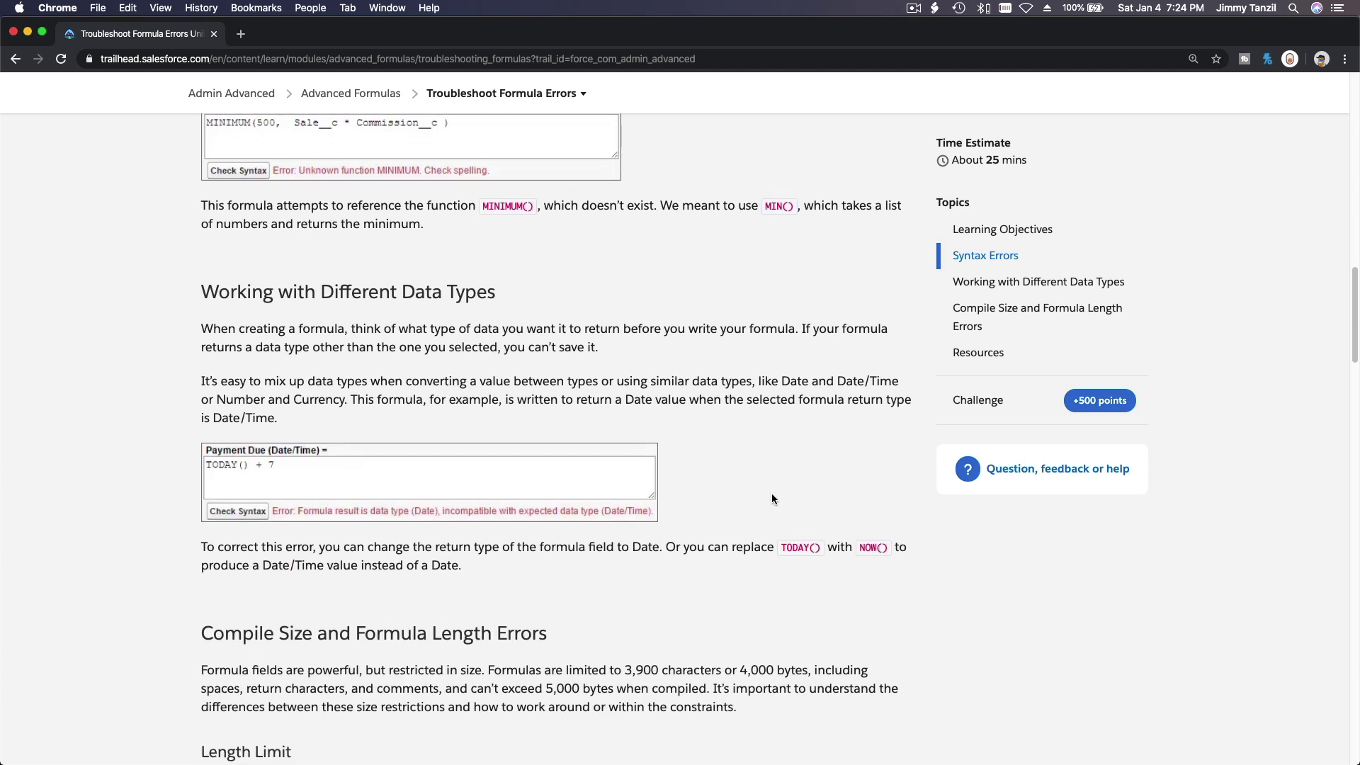
scroll(771, 496, "down", 8)
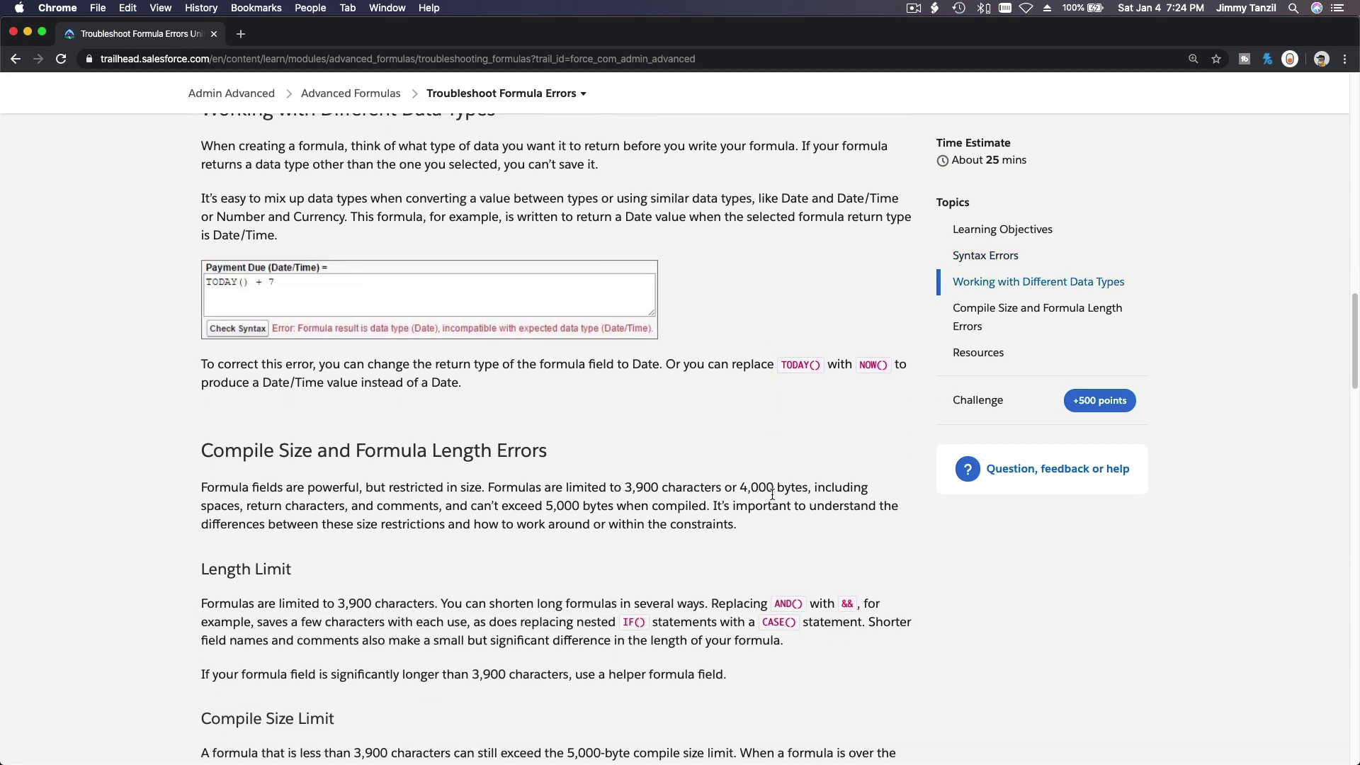
scroll(772, 494, "down", 3)
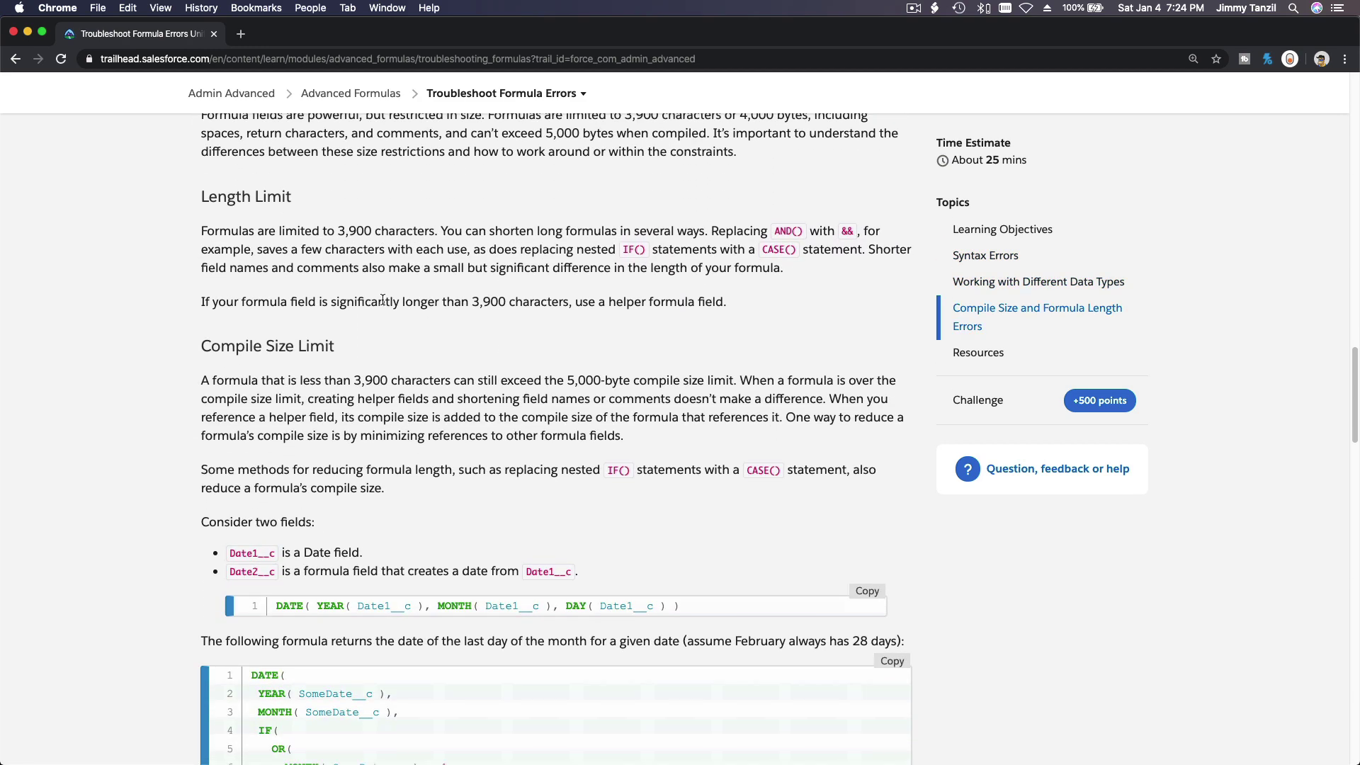
scroll(386, 348, "down", 2)
scroll(326, 342, "up", 2)
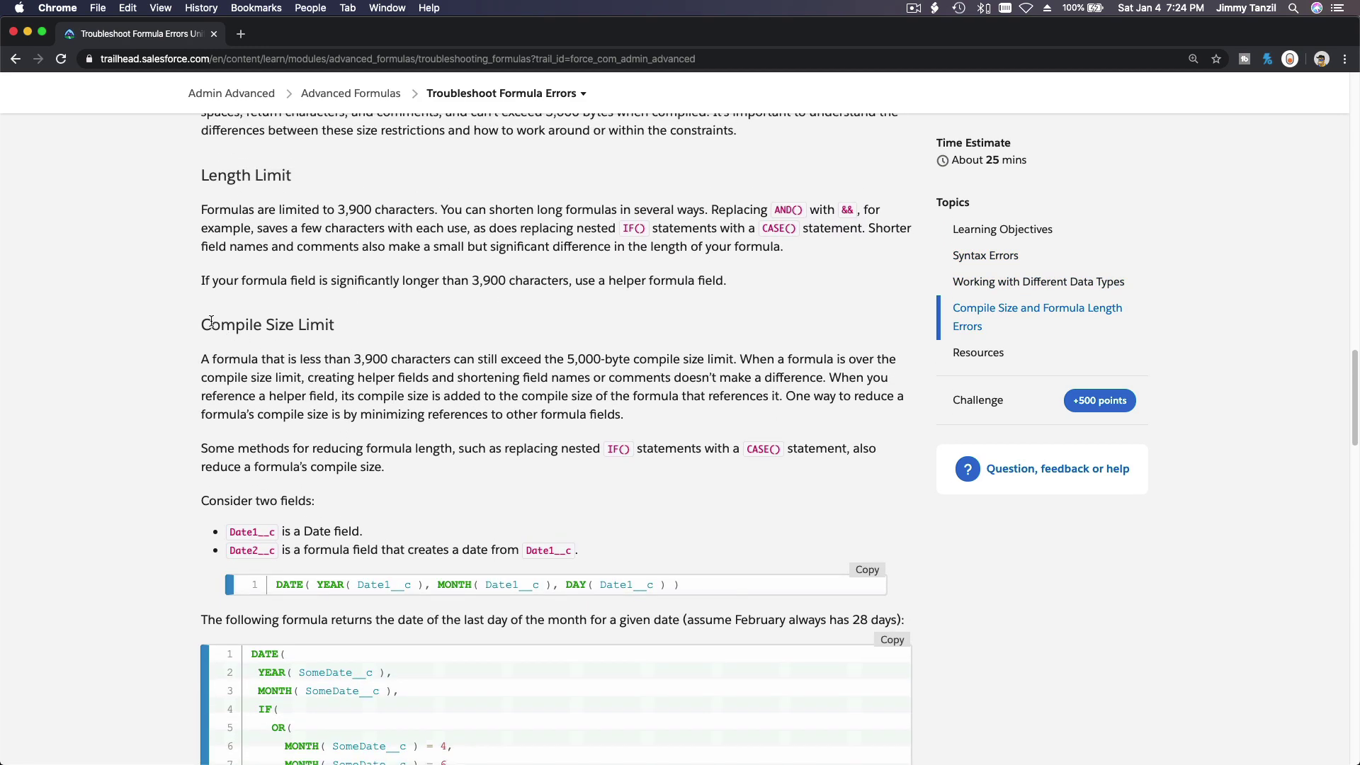
left_click_drag(201, 324, 335, 319)
scroll(374, 423, "down", 7)
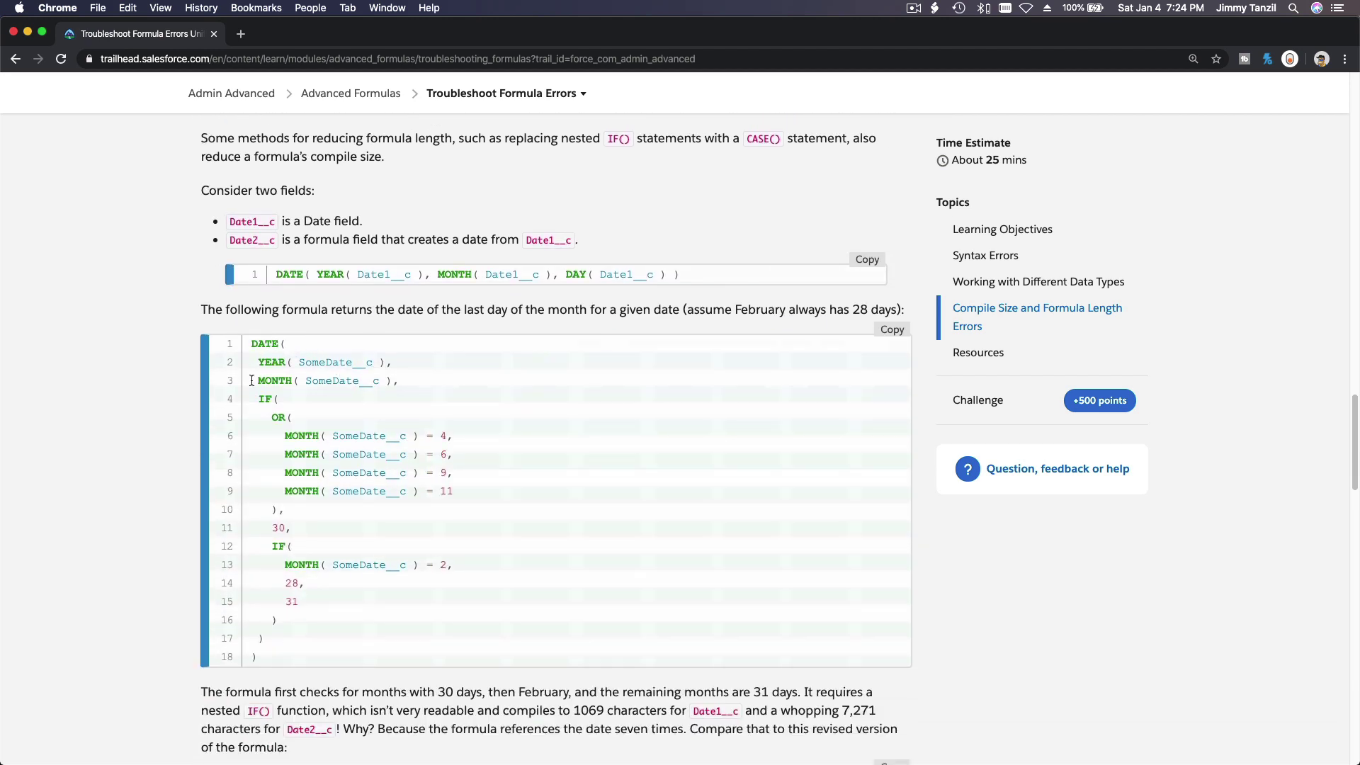
scroll(439, 481, "up", 5)
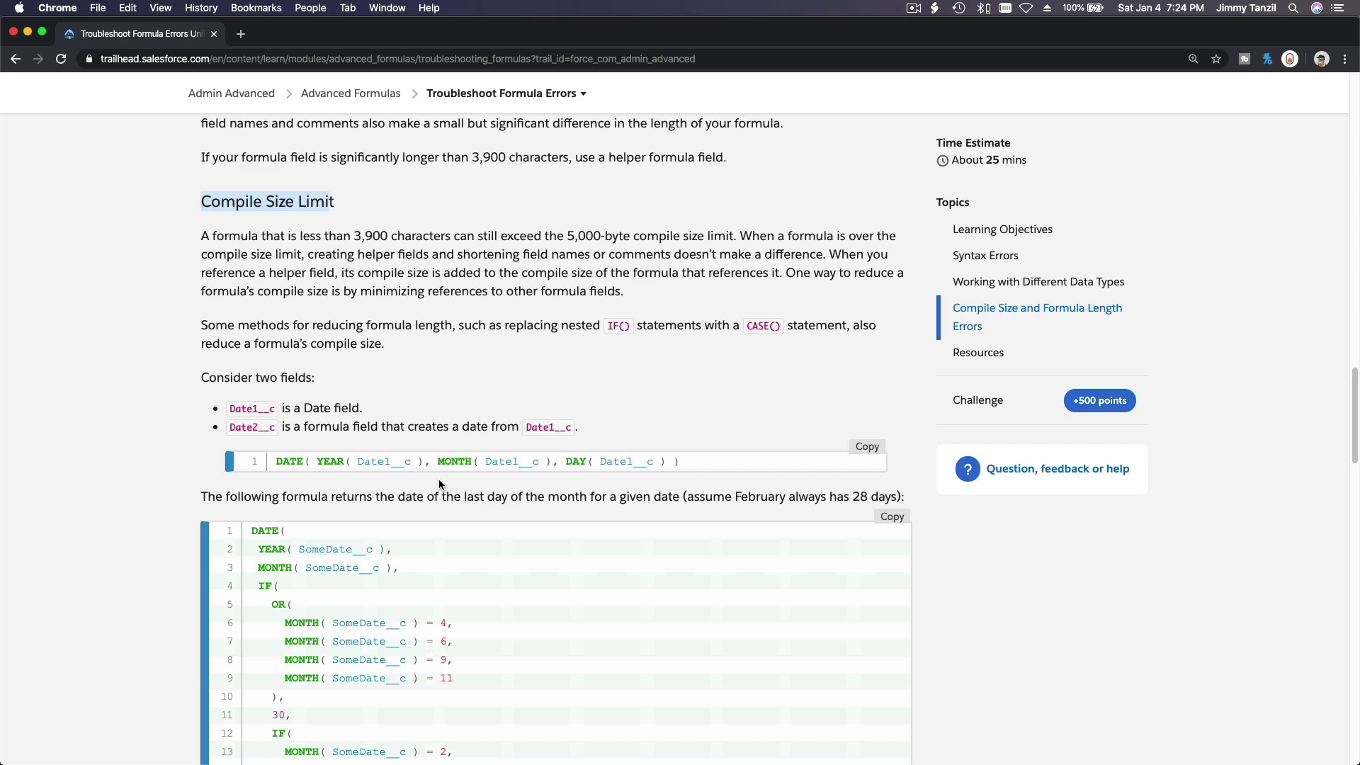
scroll(439, 482, "down", 10)
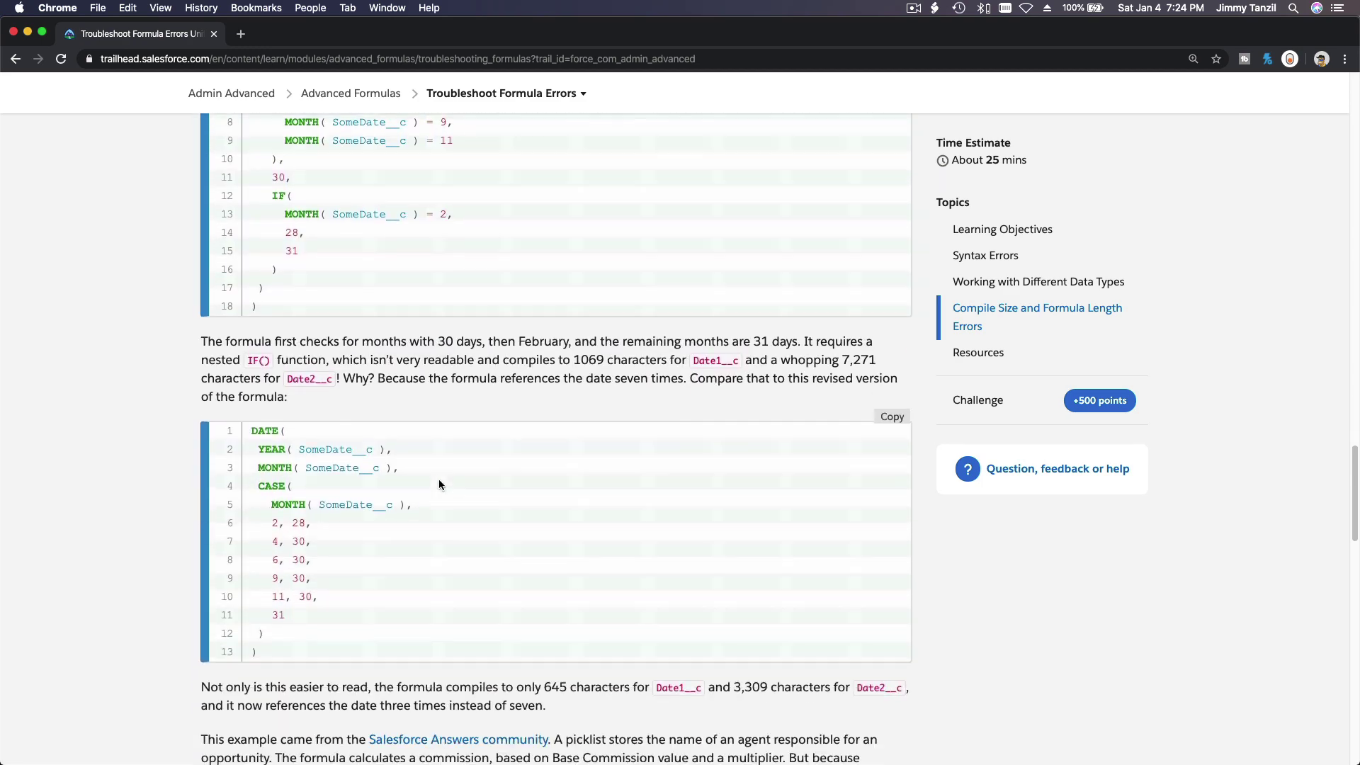
scroll(439, 485, "down", 4)
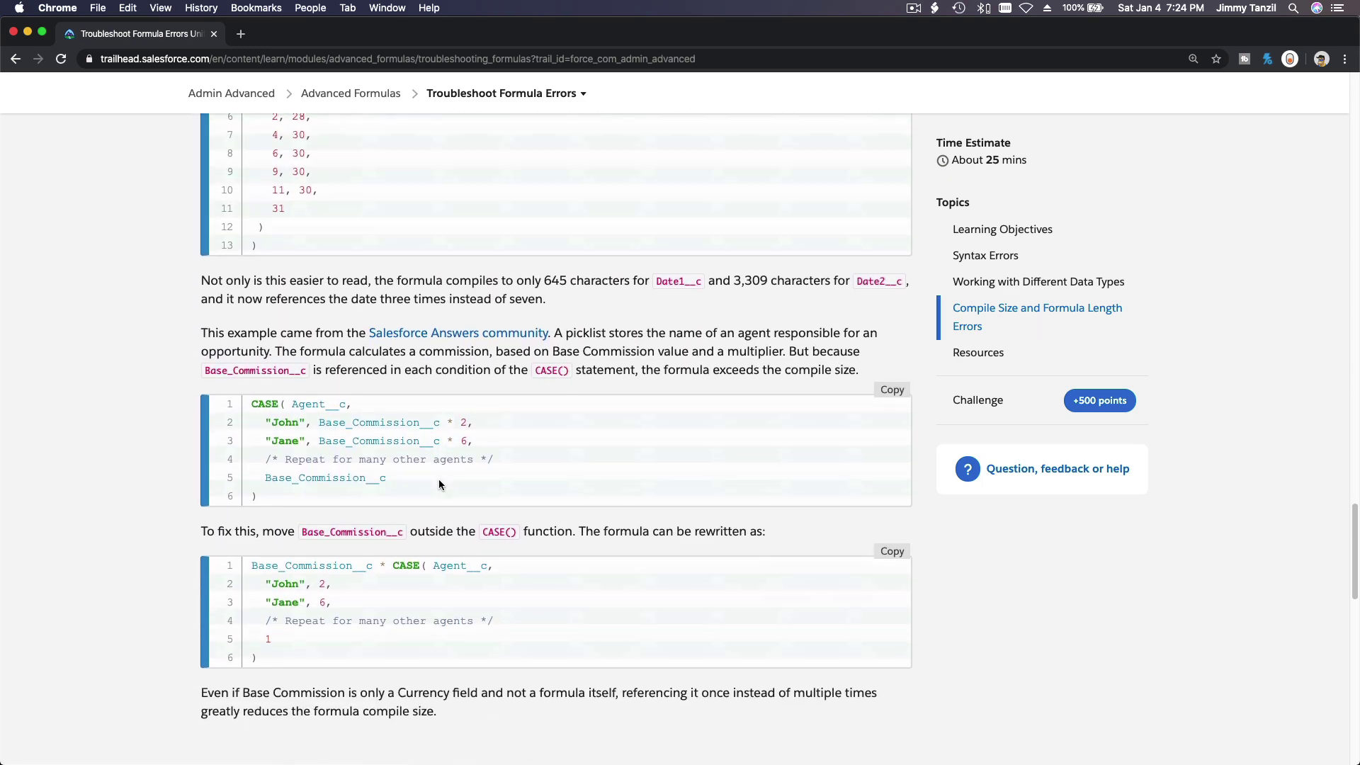
scroll(439, 484, "down", 4)
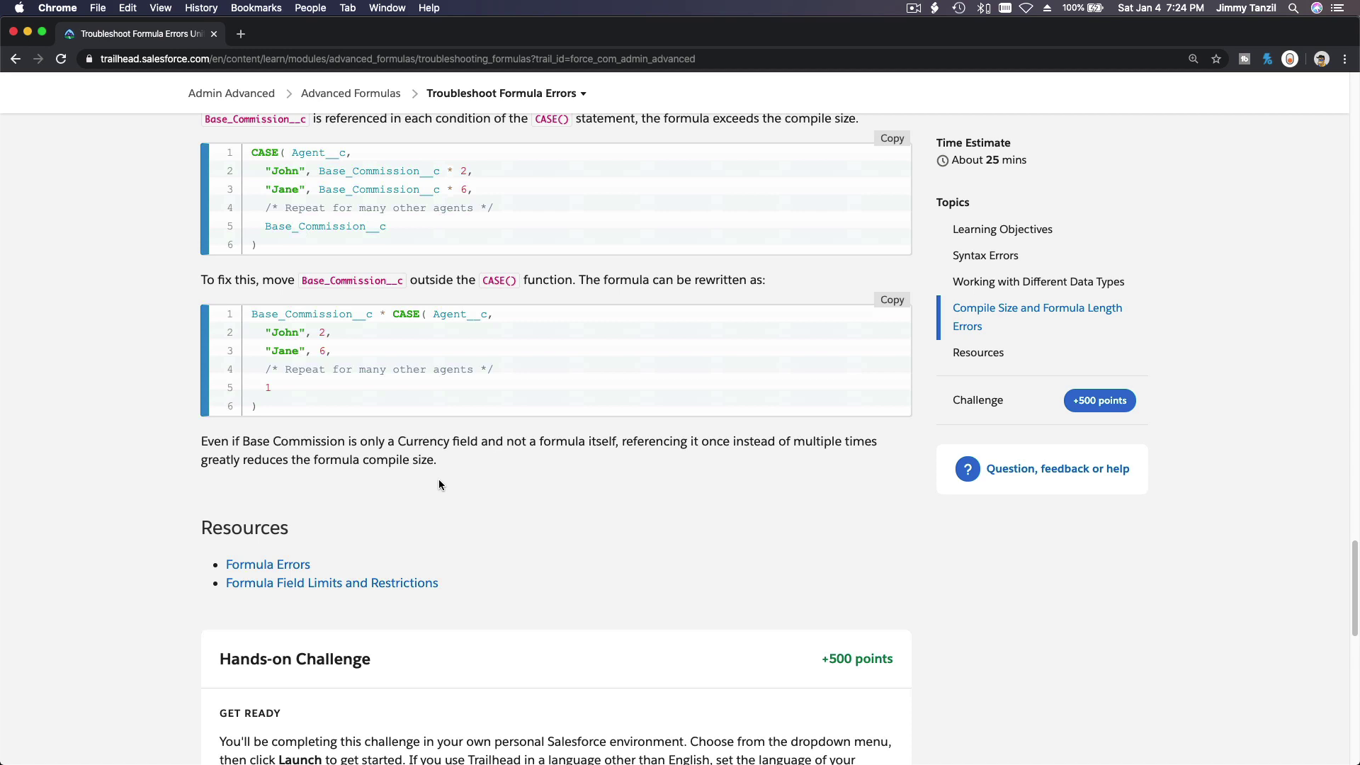
scroll(439, 481, "up", 2)
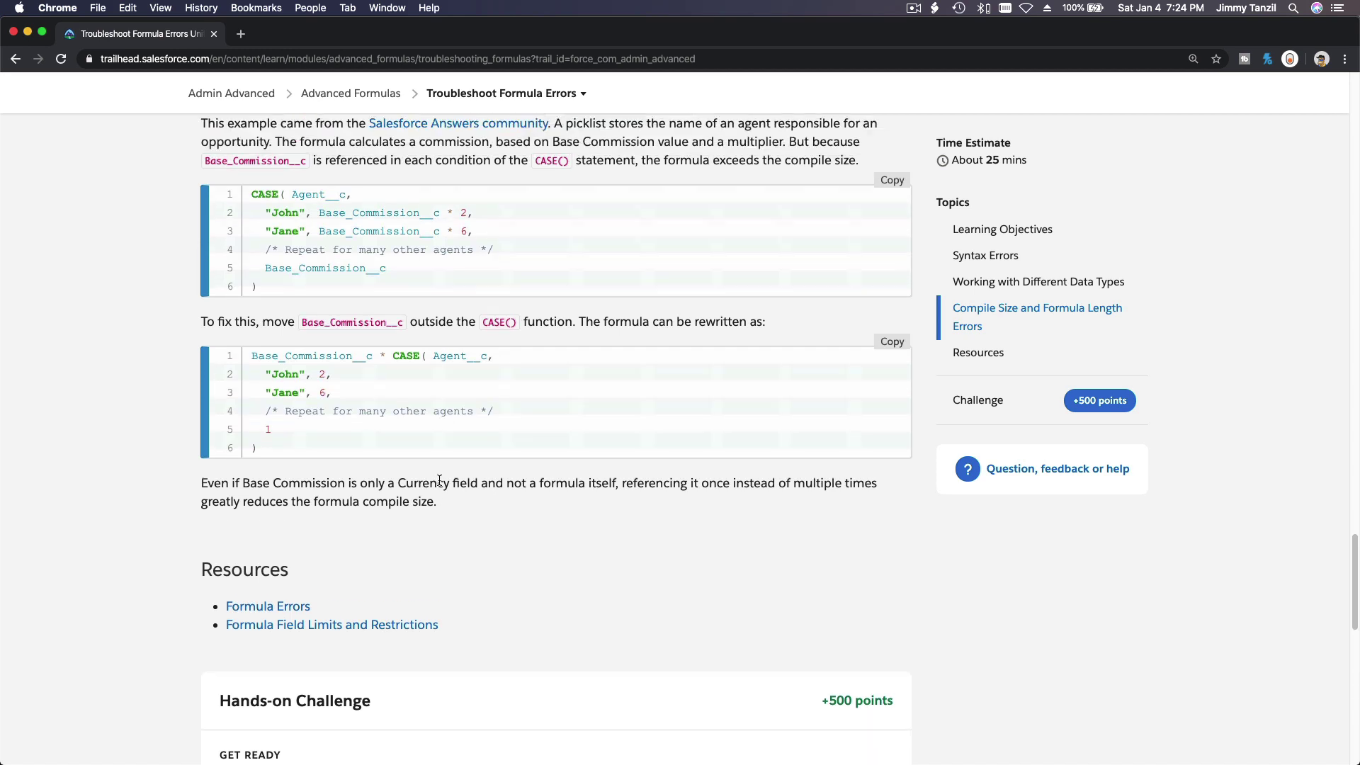
scroll(357, 351, "up", 6)
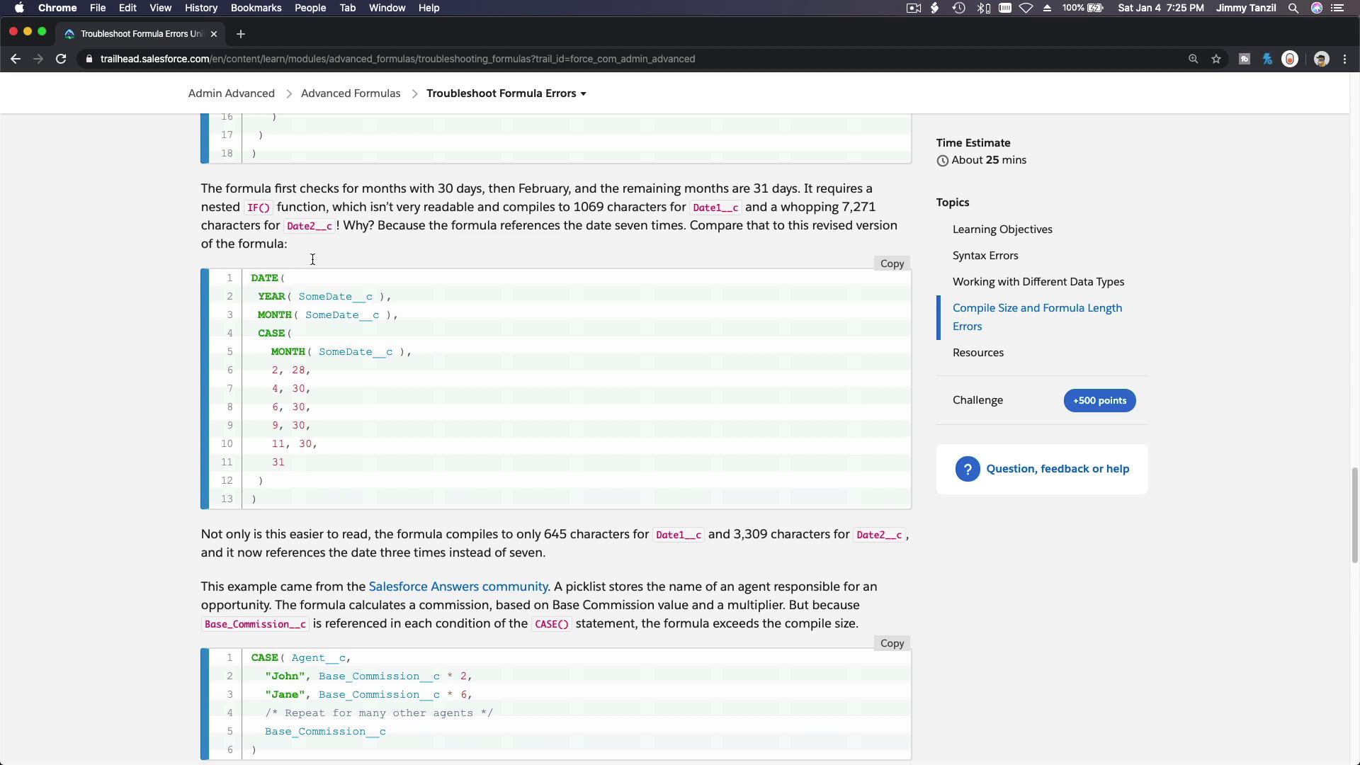
Step: Copy the revised last-day-of-month formula into a new, enlarged TextEdit document
left_click(888, 265)
key("super+space")
type("te")
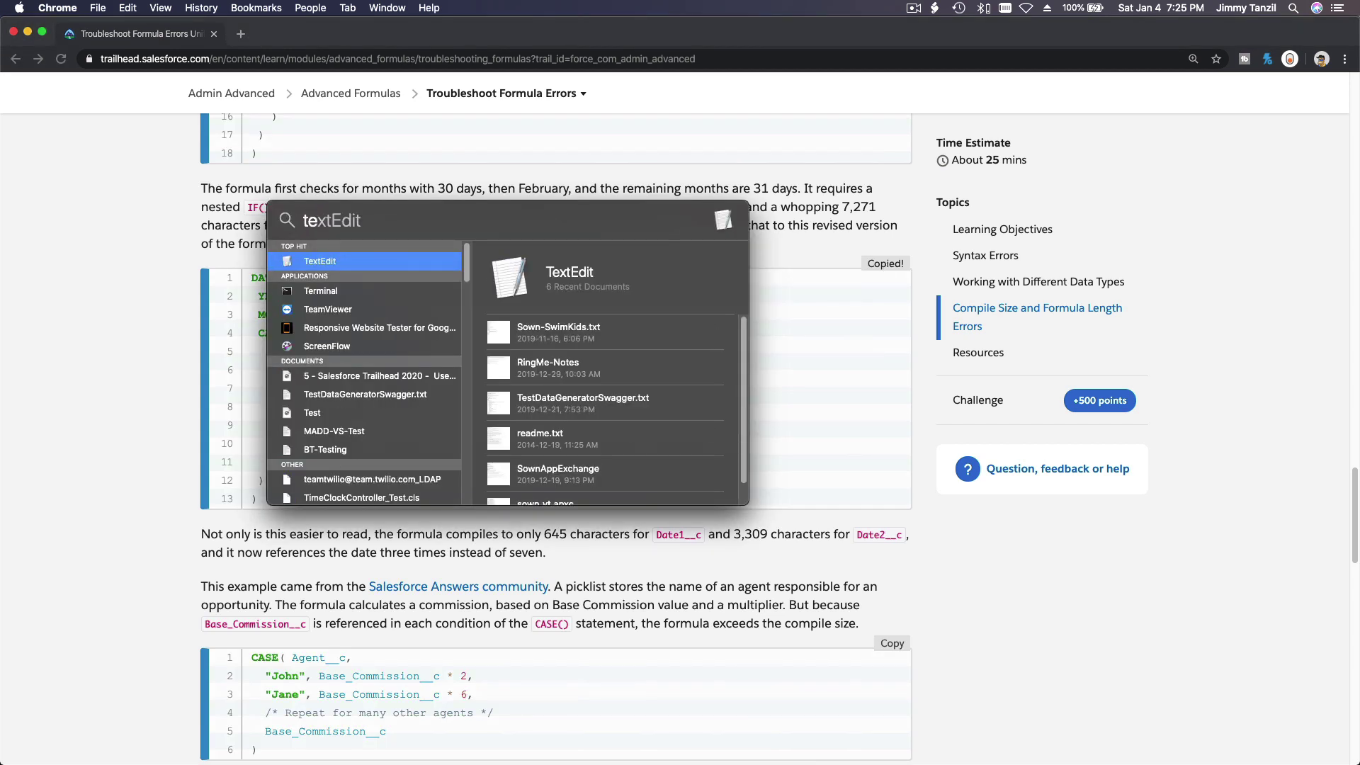
key("Return")
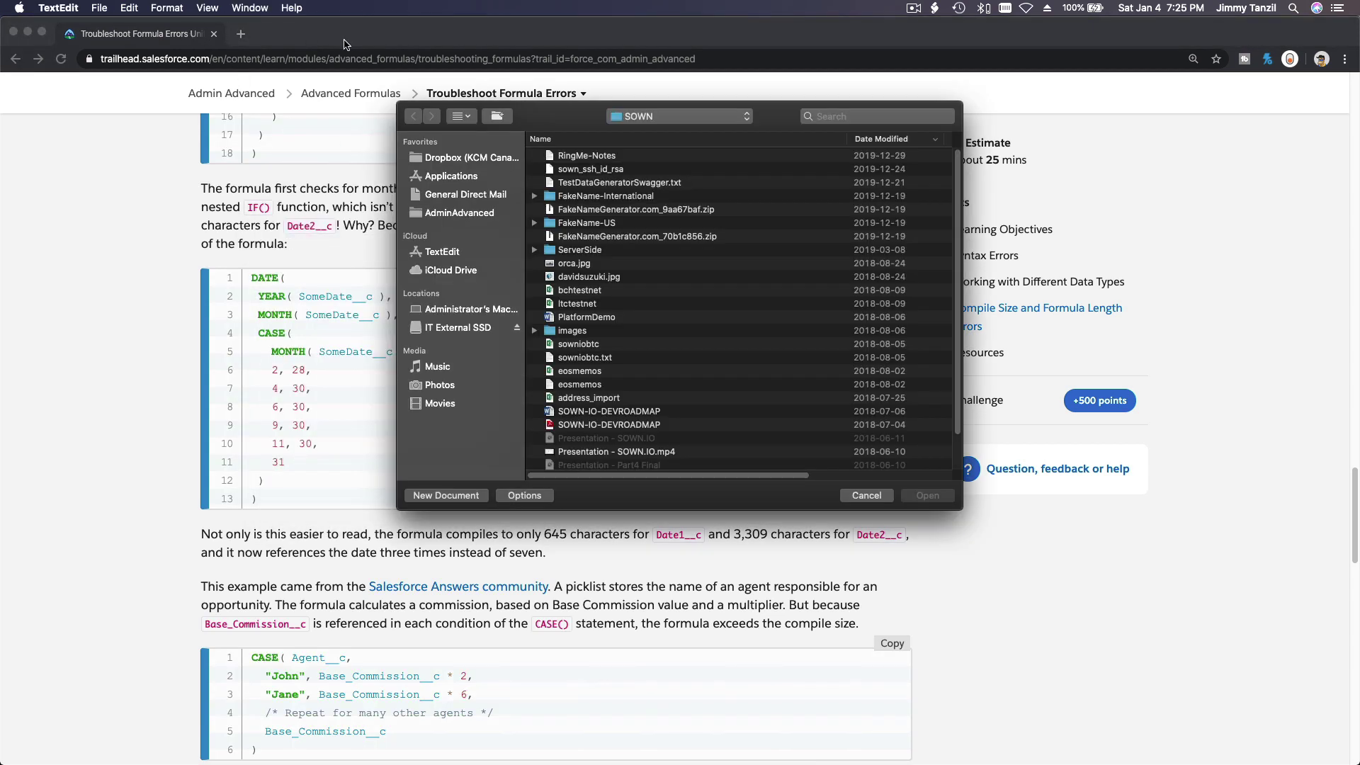
left_click(454, 494)
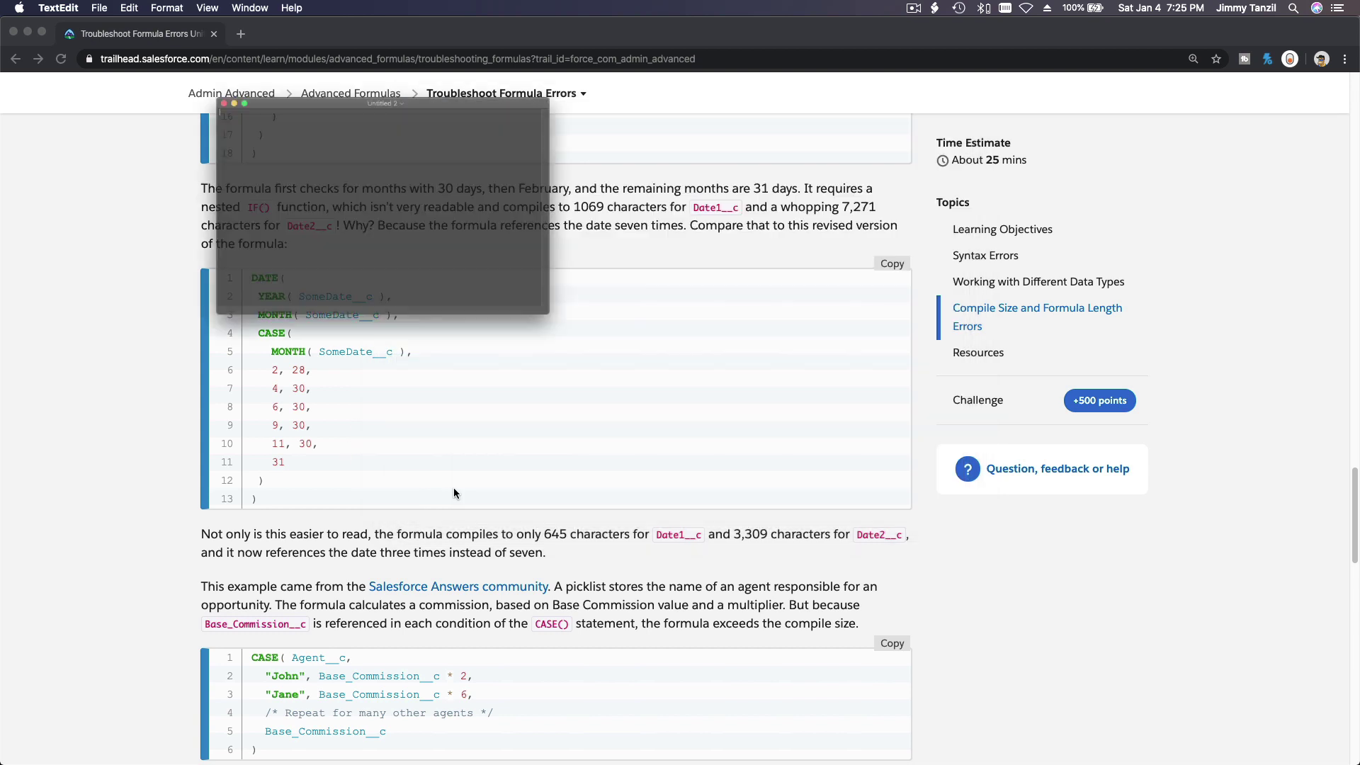
left_click(207, 9)
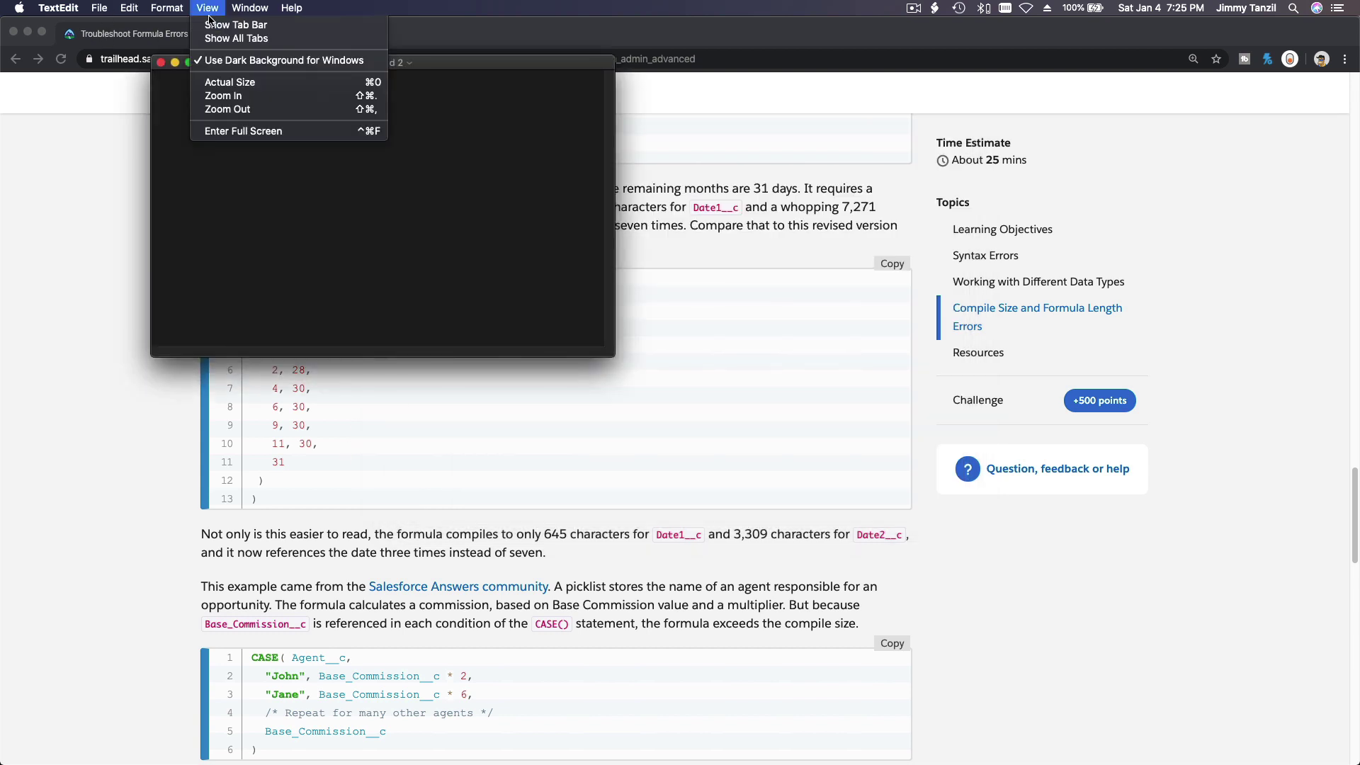
left_click(248, 97)
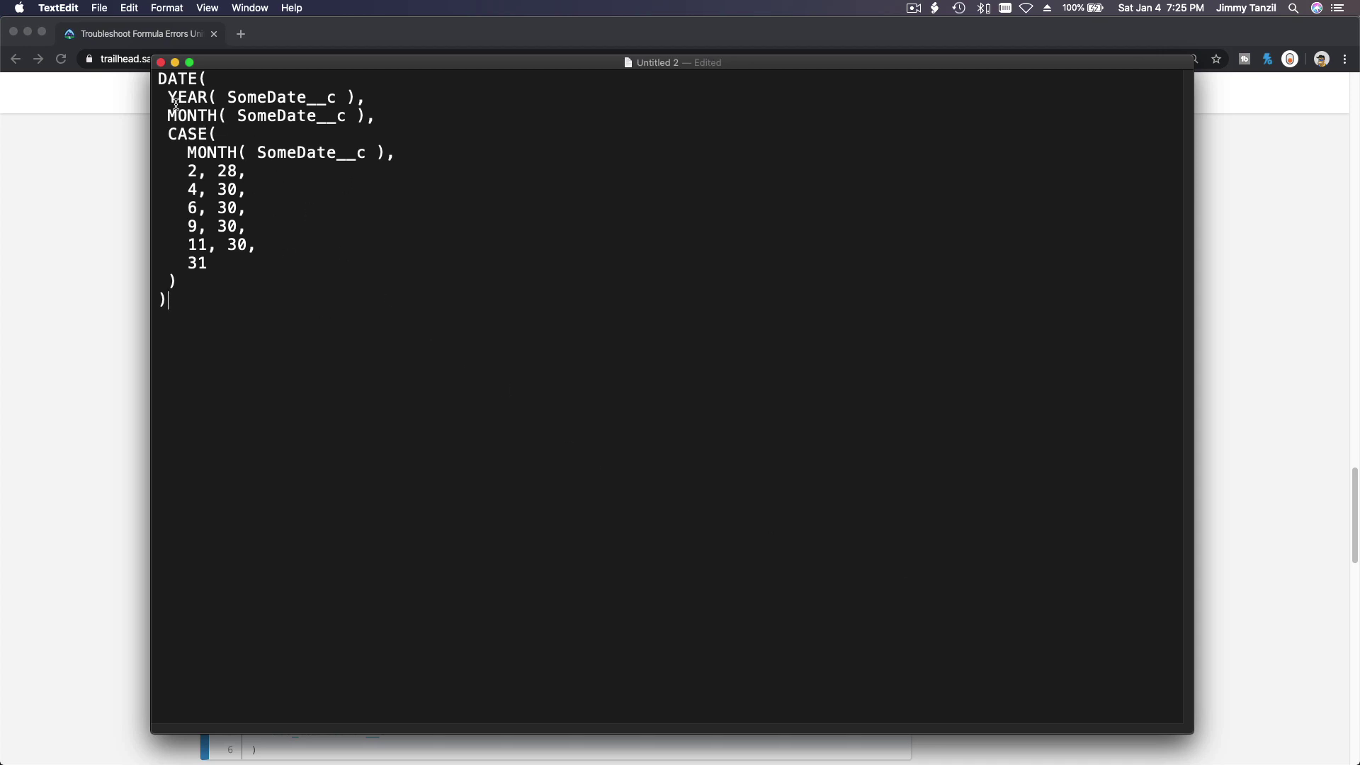
Step: Space out the DATE() formula with blank lines around its YEAR, MONTH and CASE arguments
left_click_drag(169, 94, 213, 275)
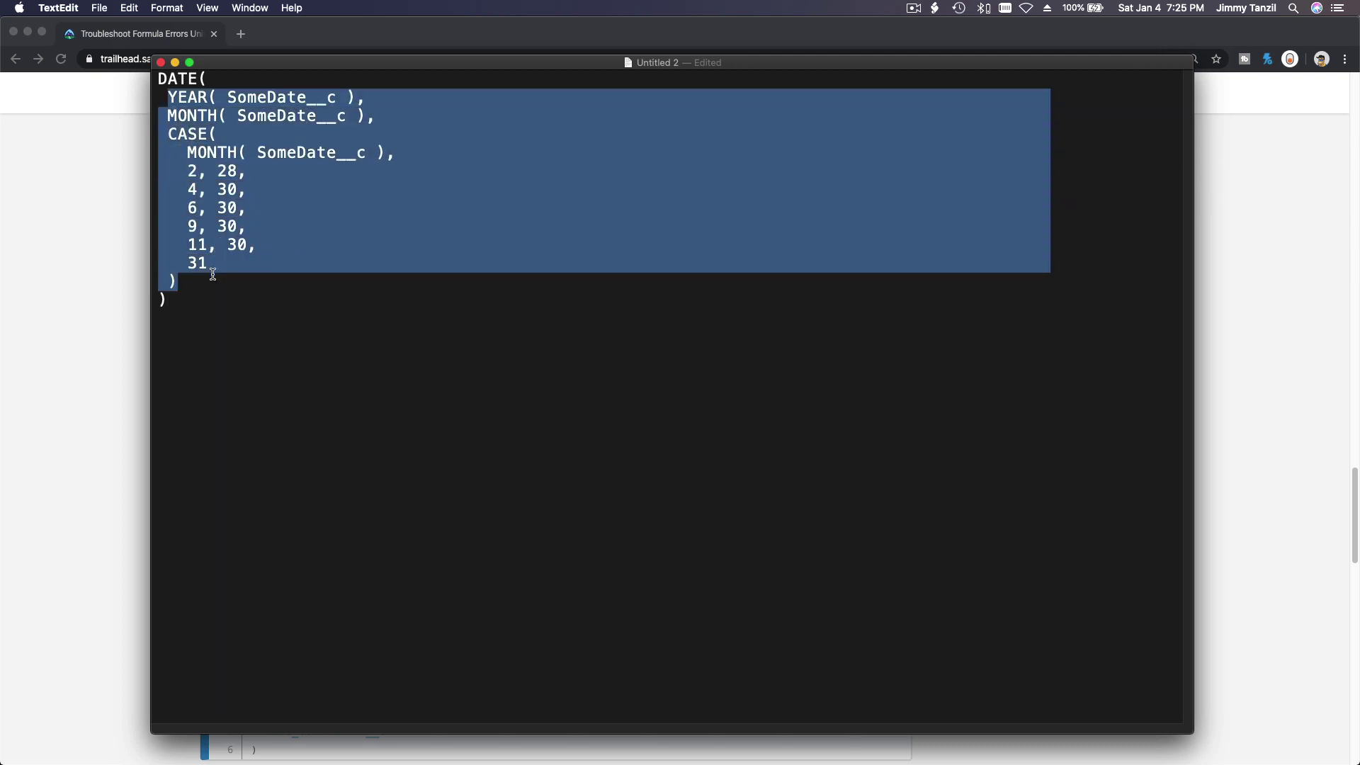
left_click(213, 275)
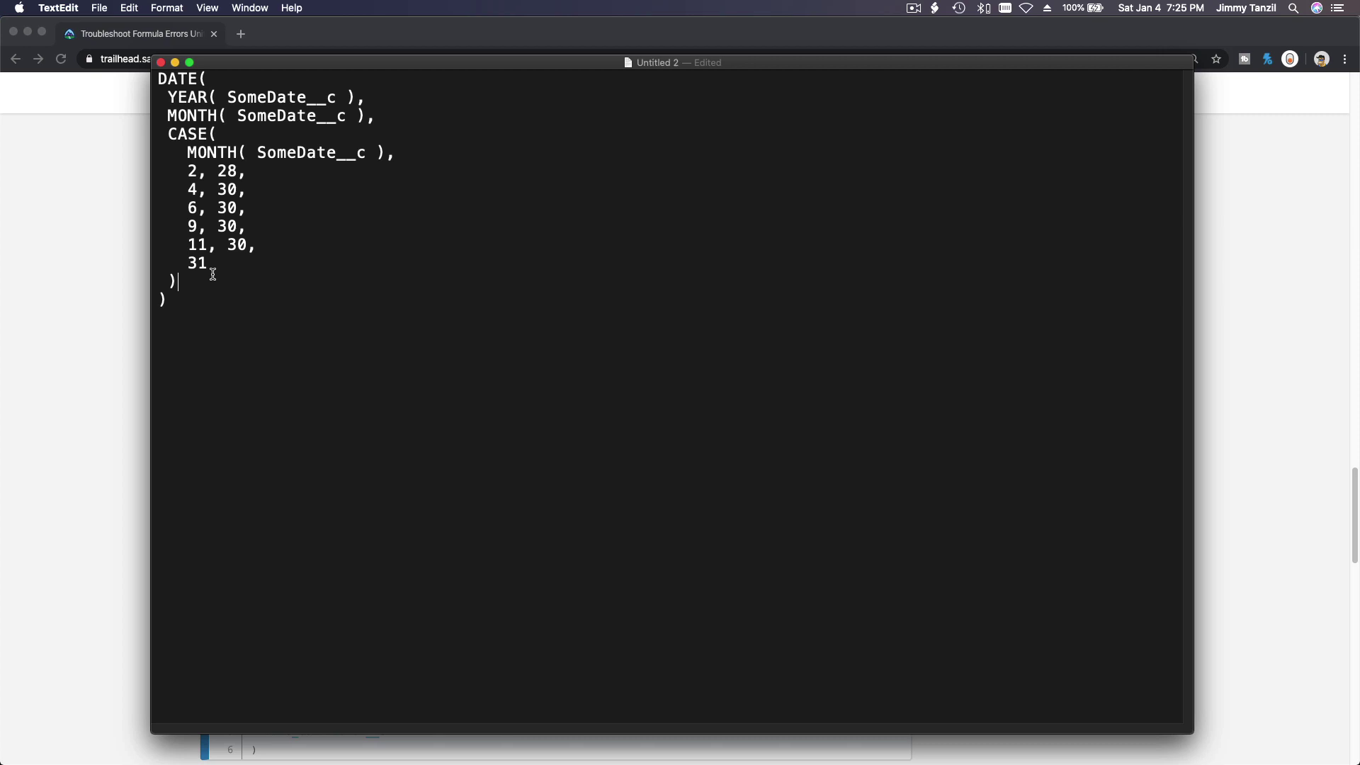
key("Return")
key("Return")
key("Return")
left_click(227, 79)
key("Return")
key("Return")
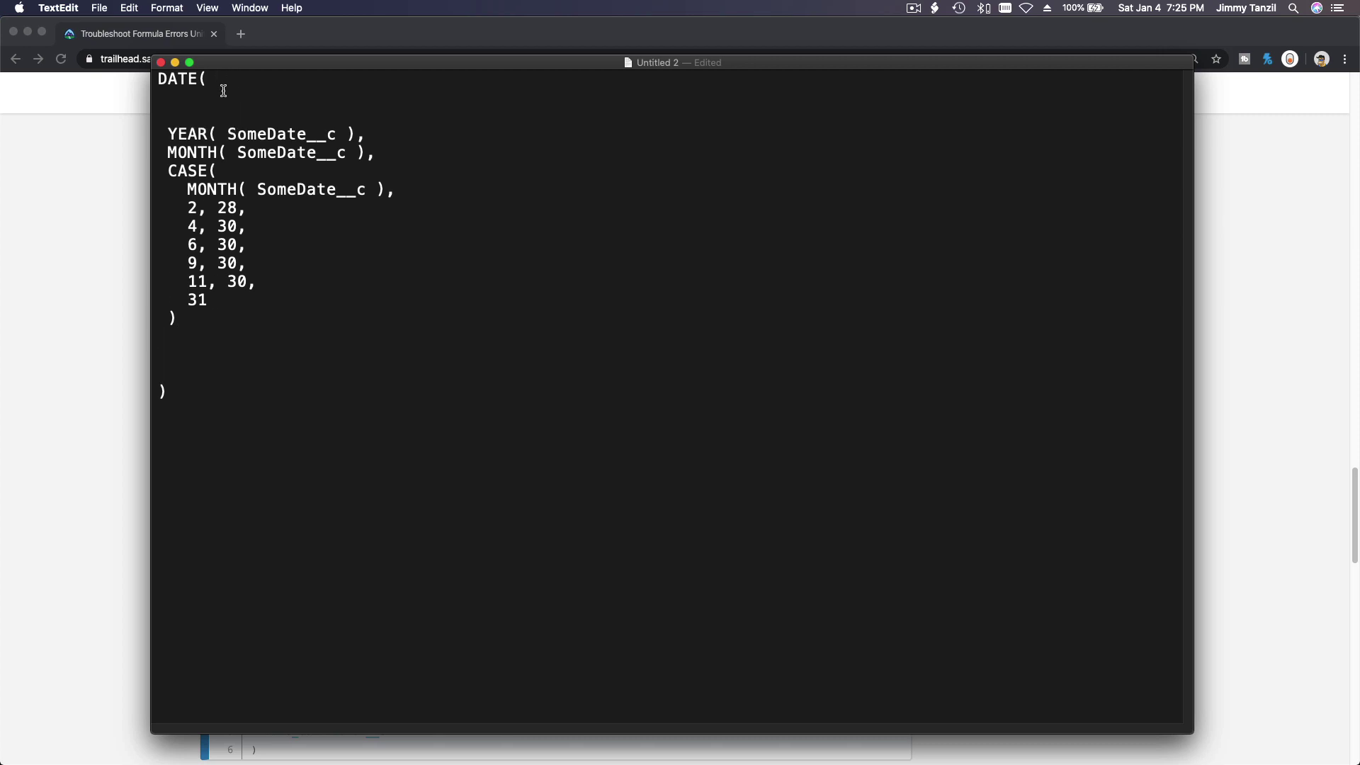
left_click(175, 170)
key("Return")
key("Return")
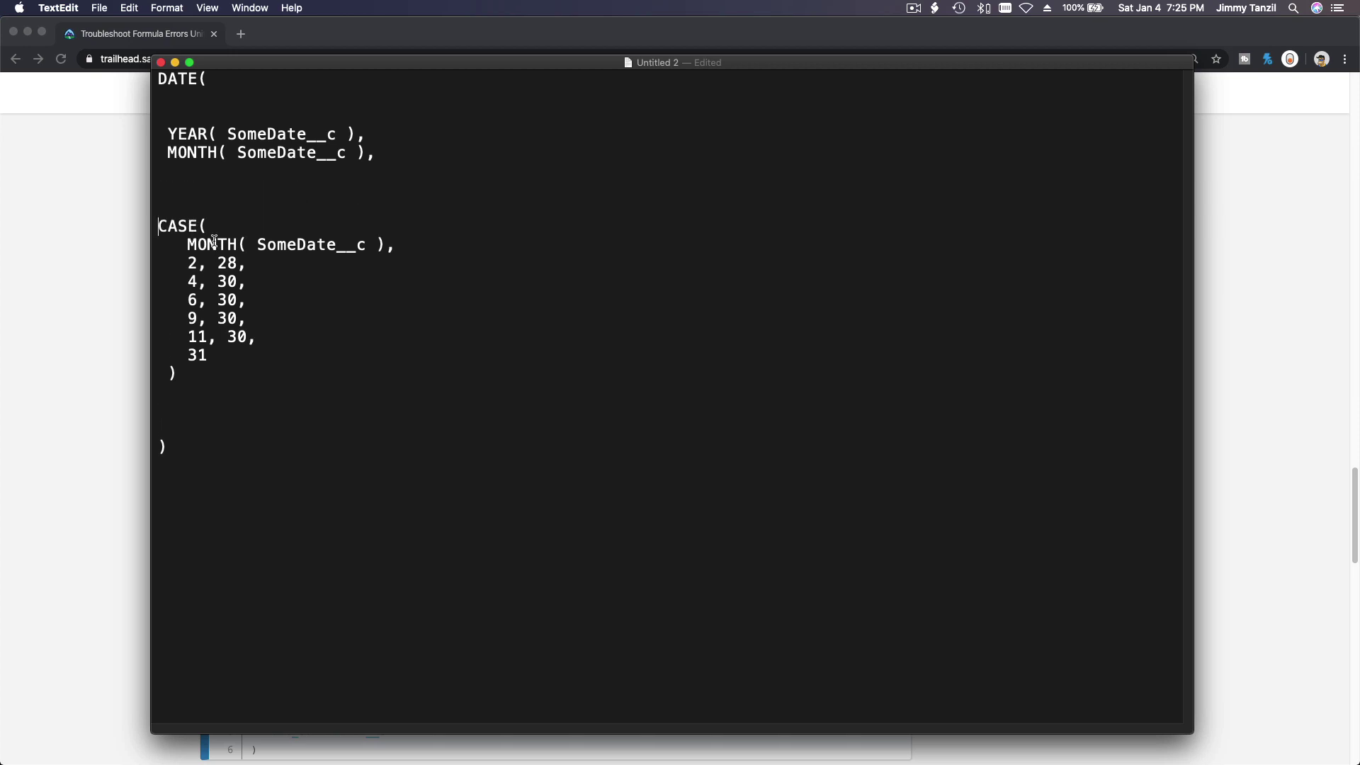
key("super+Right")
left_click(374, 134)
key("Return")
key("Return")
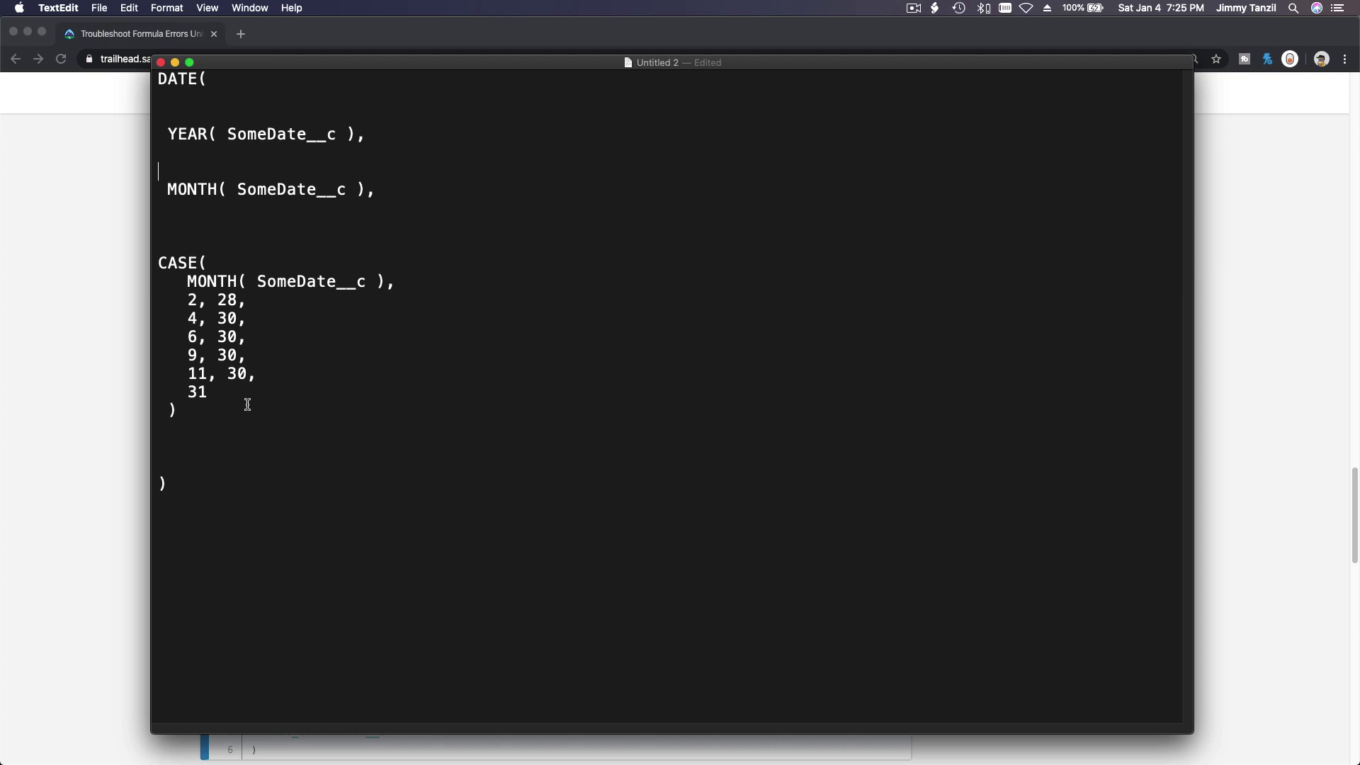
Step: Bring Troubleshoot Formula Errors forward, review the challenge, and return to Learning Objectives
left_click(130, 349)
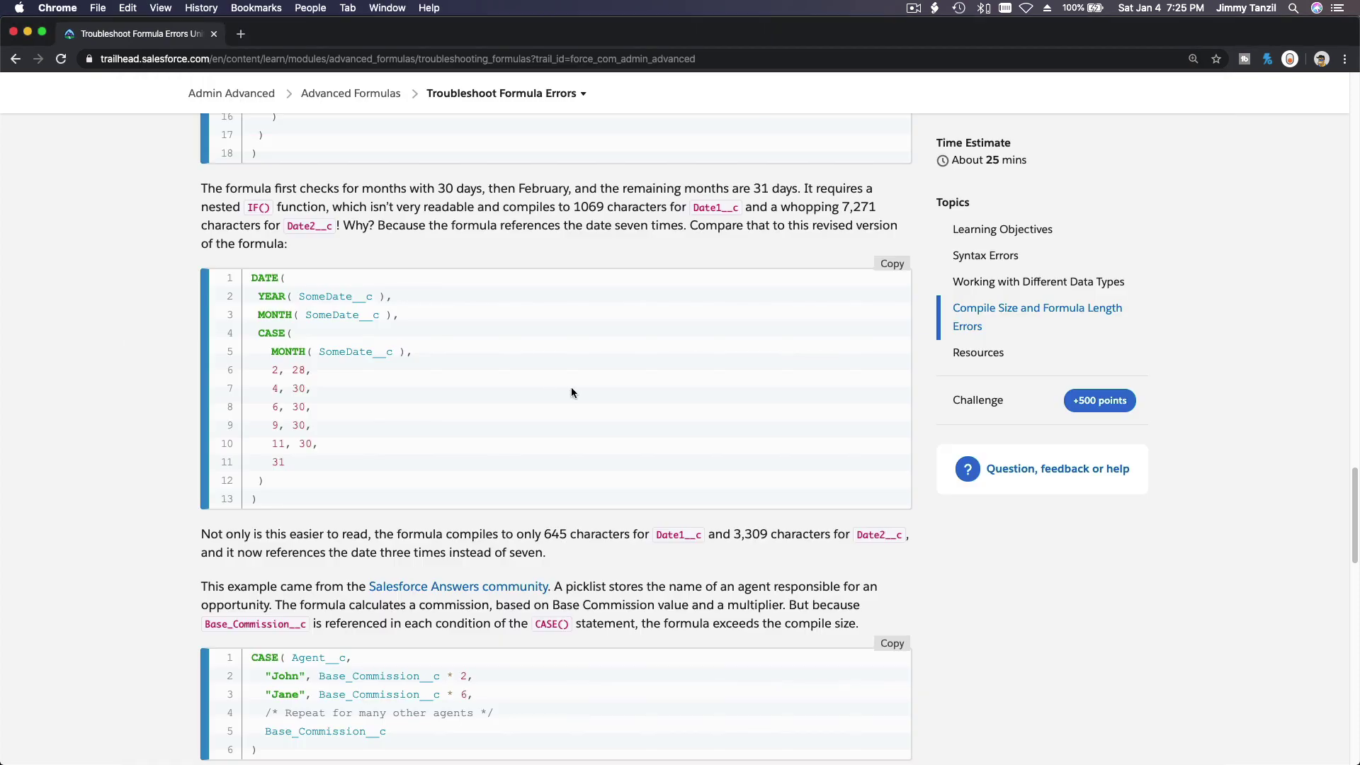
scroll(643, 387, "down", 5)
scroll(644, 388, "down", 7)
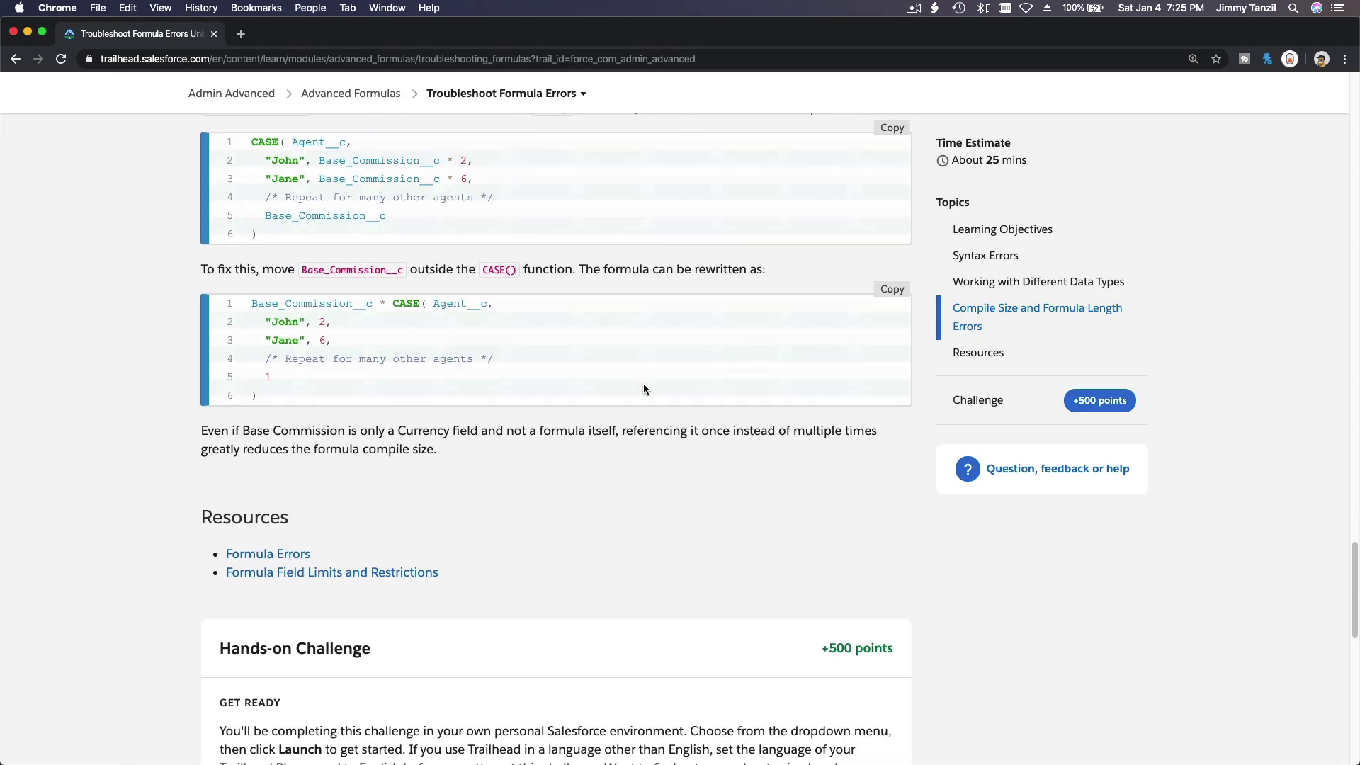
scroll(643, 384, "down", 3)
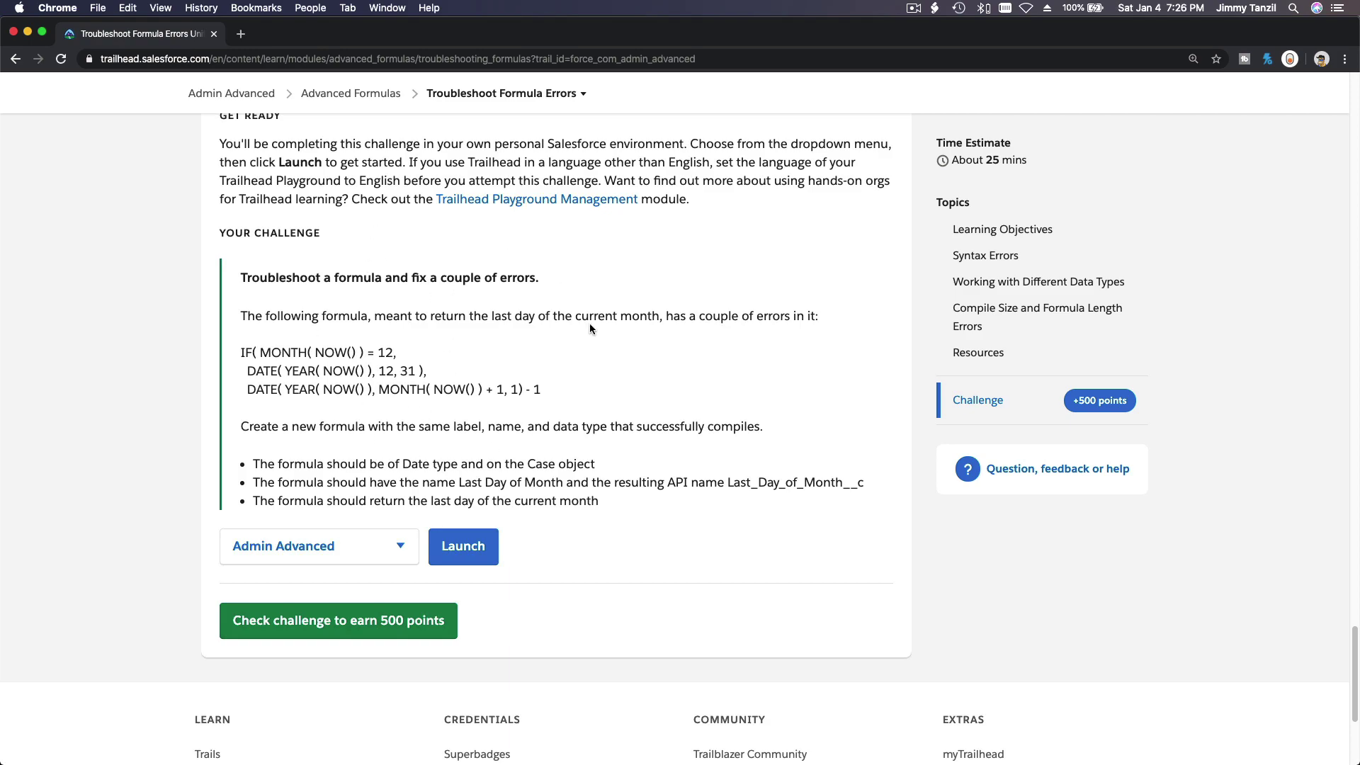
scroll(818, 410, "up", 20)
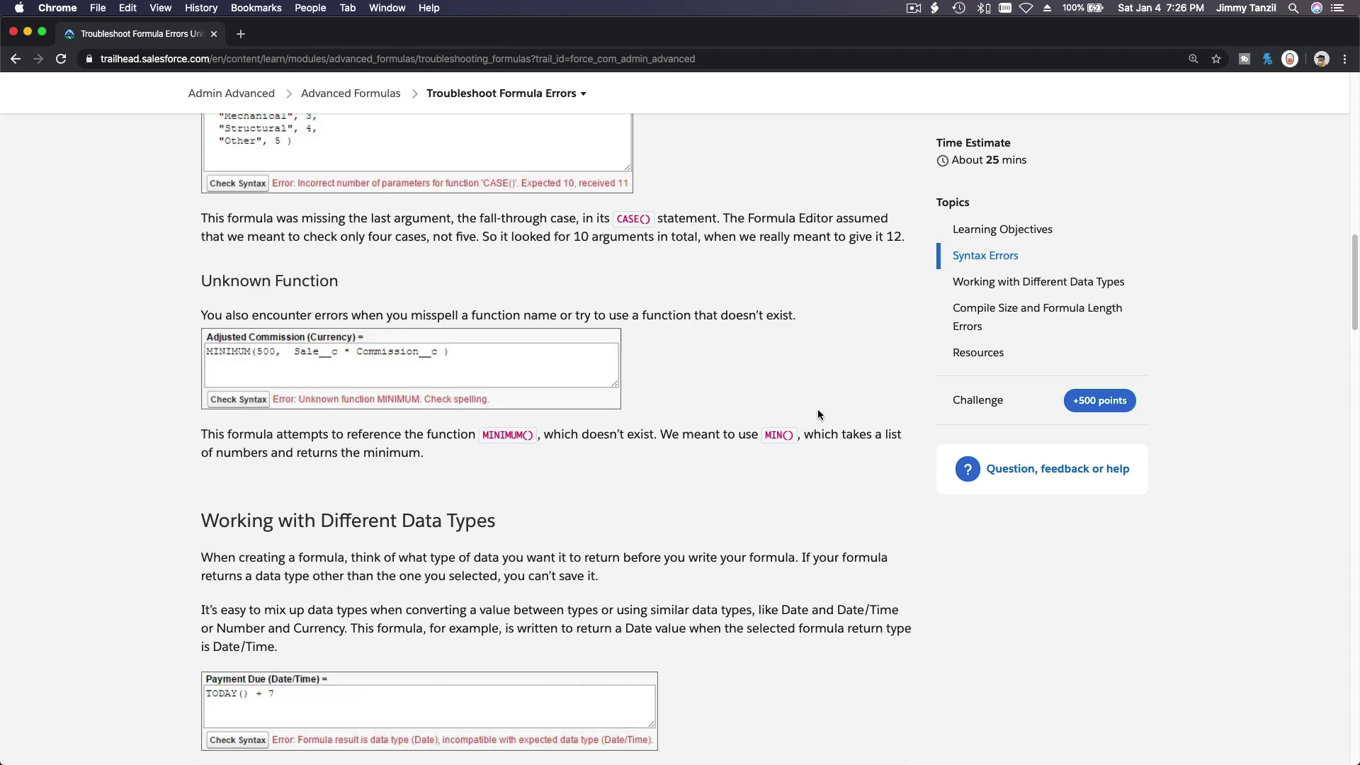
scroll(844, 296, "up", 2)
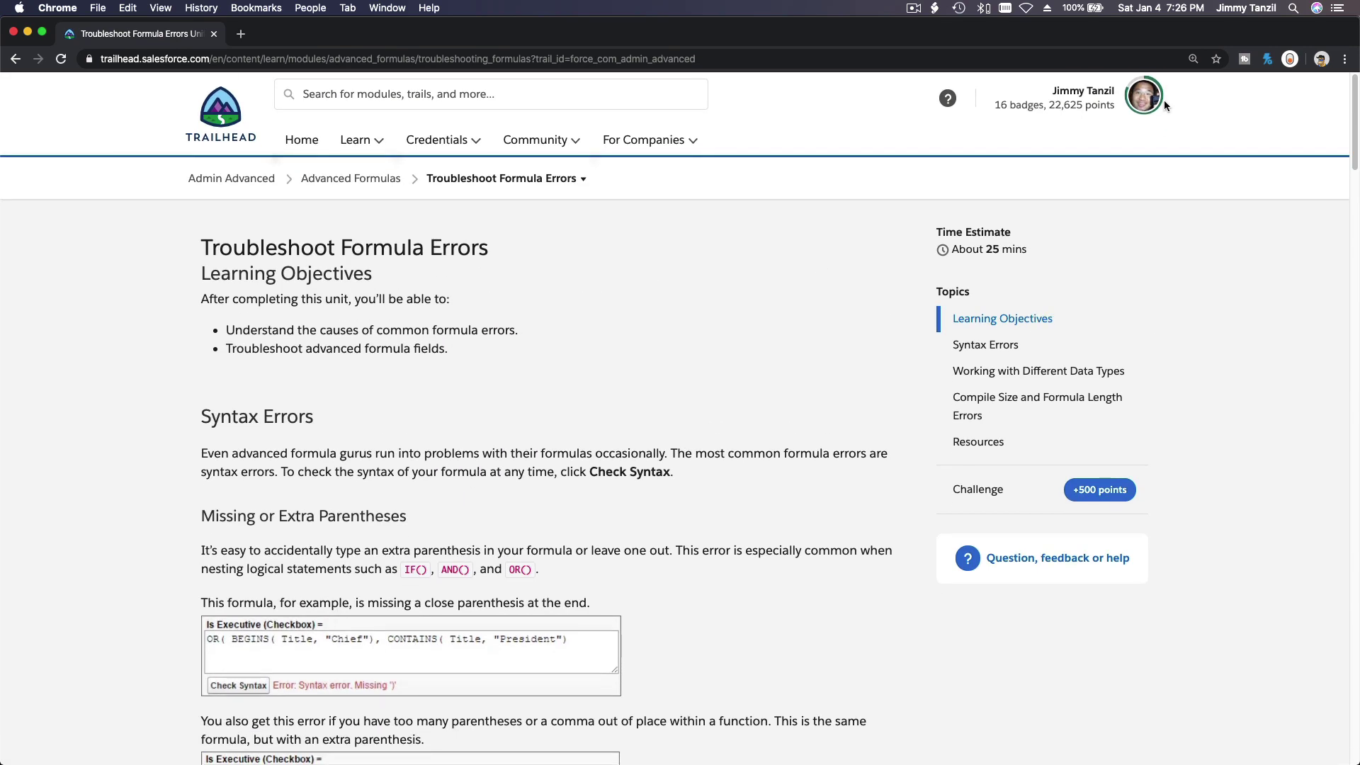
Step: Launch the Admin Advanced practice org from the avatar menu's Hands-on Orgs page
left_click(1143, 99)
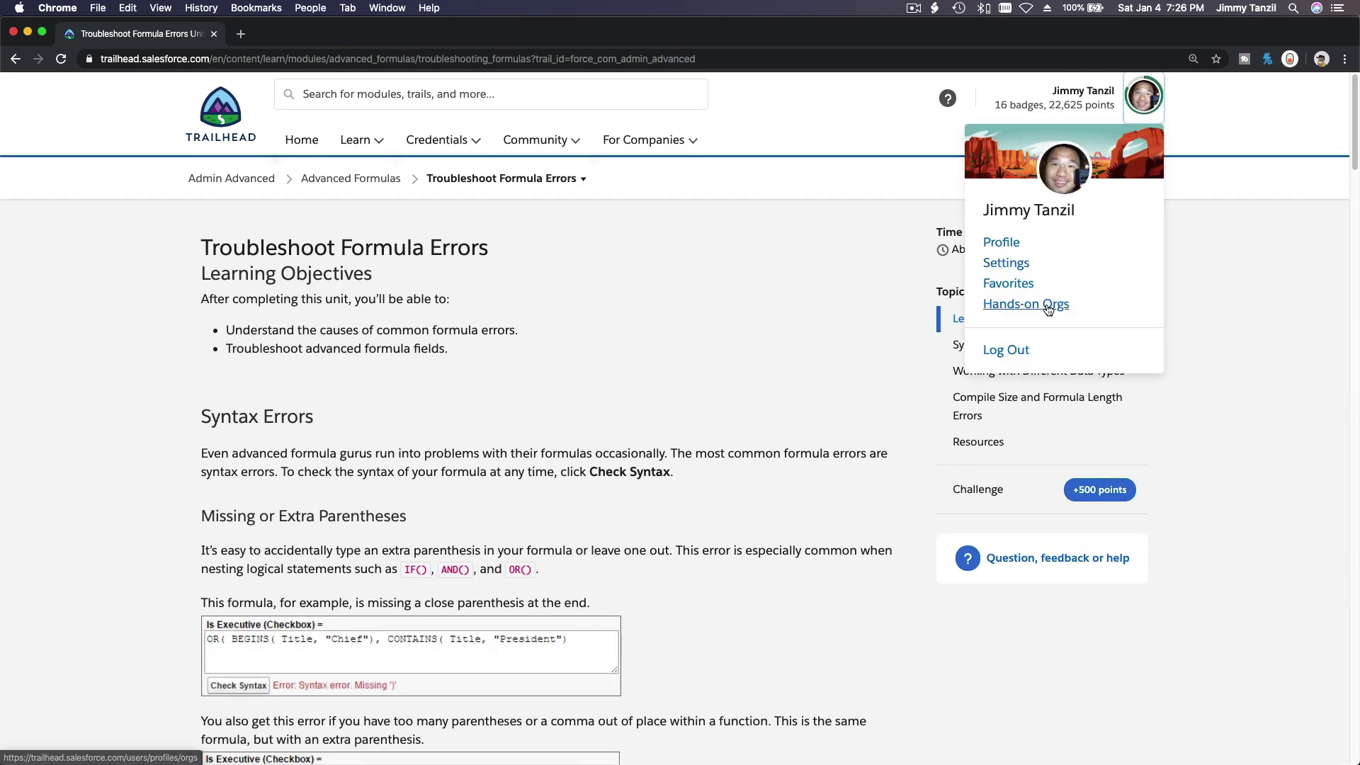
left_click(1049, 310)
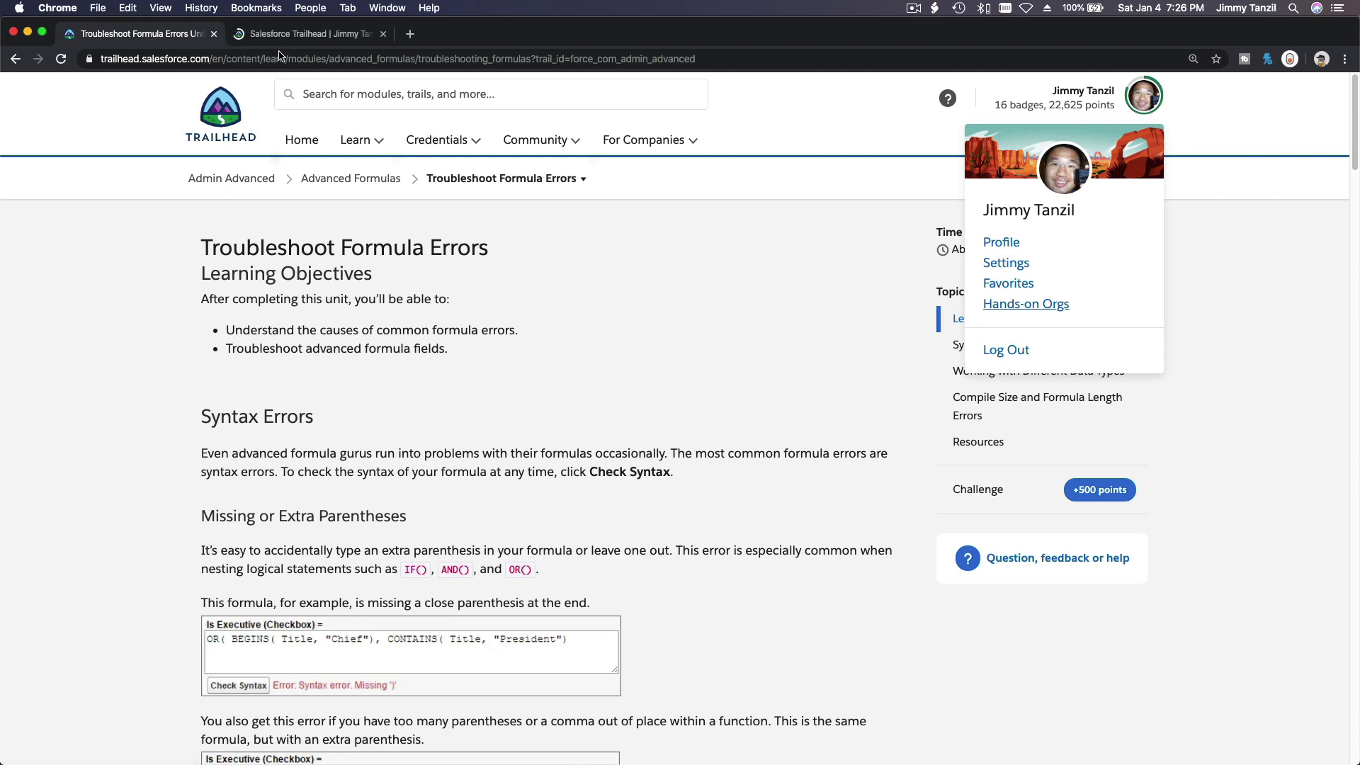
left_click(285, 35)
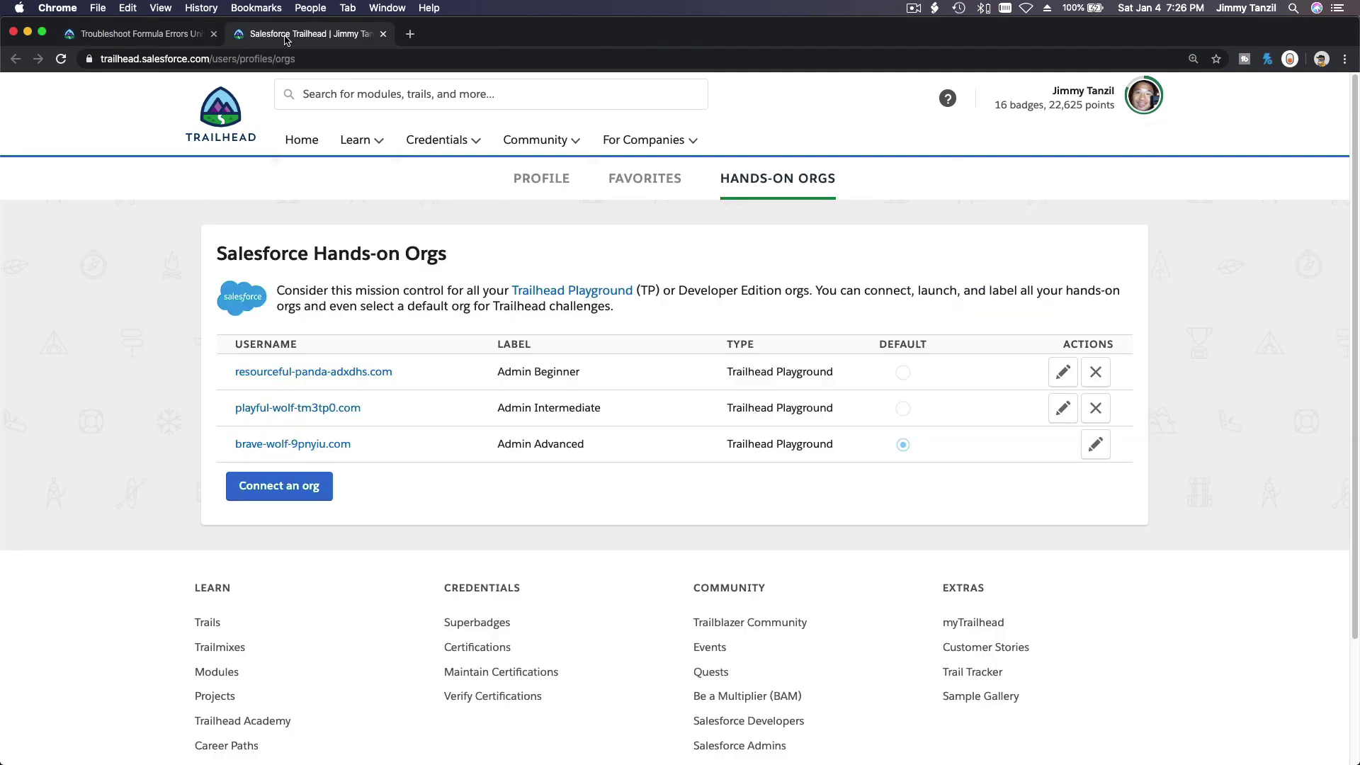
left_click(345, 446)
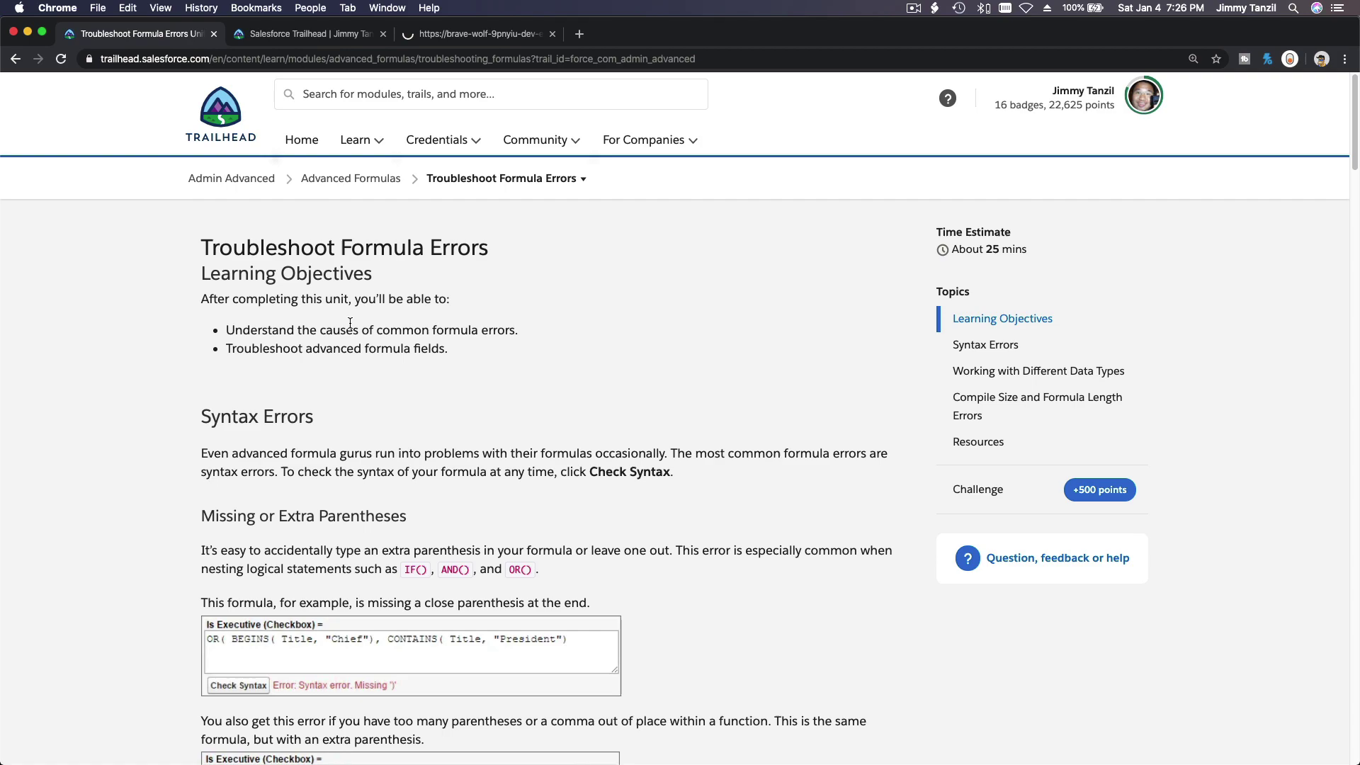
scroll(664, 367, "down", 20)
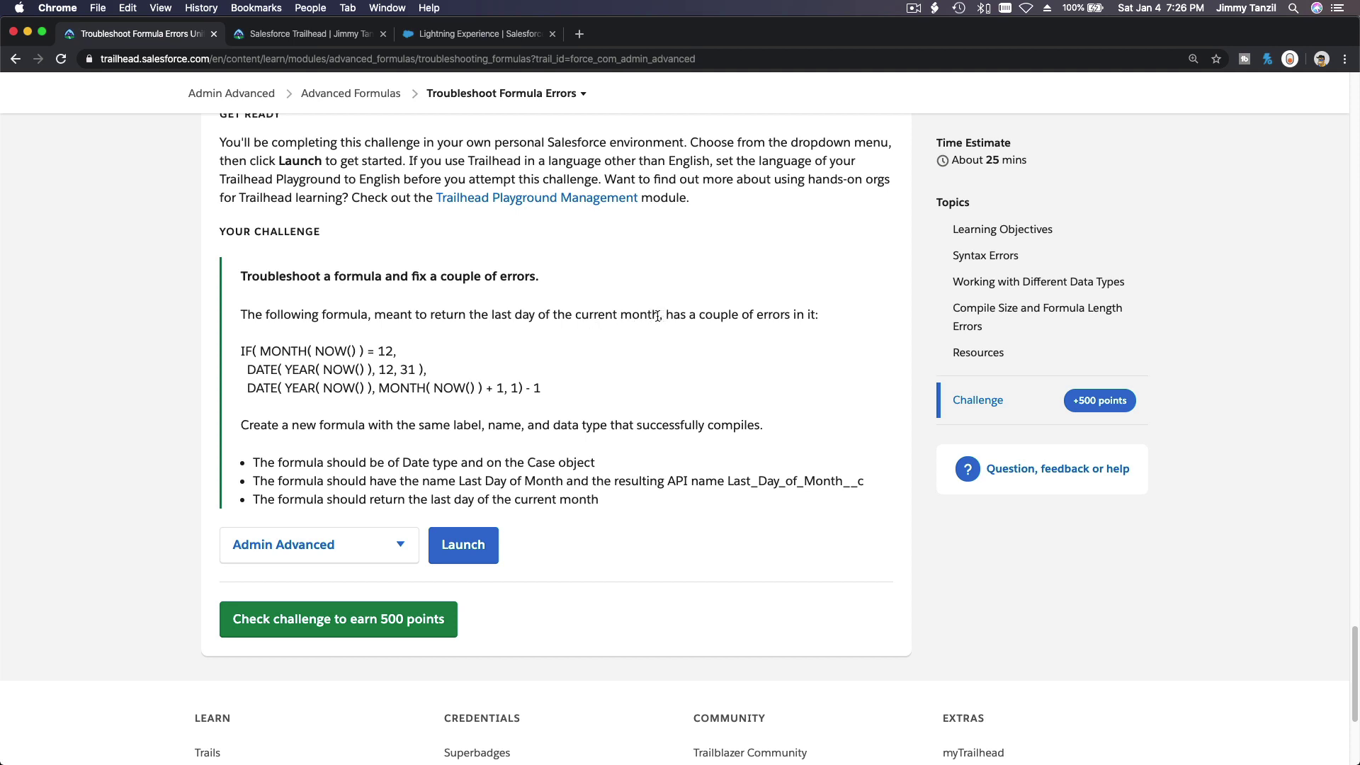
left_click_drag(660, 316, 377, 317)
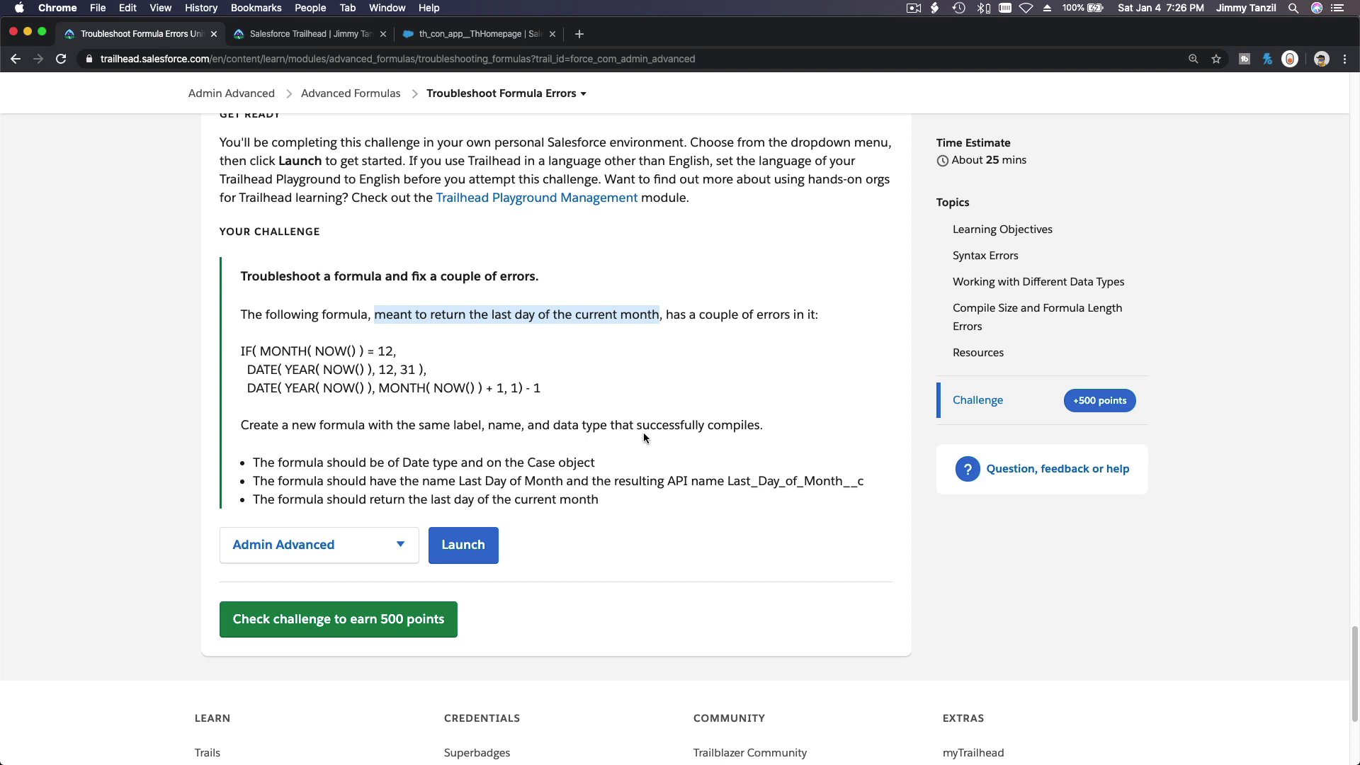
scroll(644, 437, "down", 1)
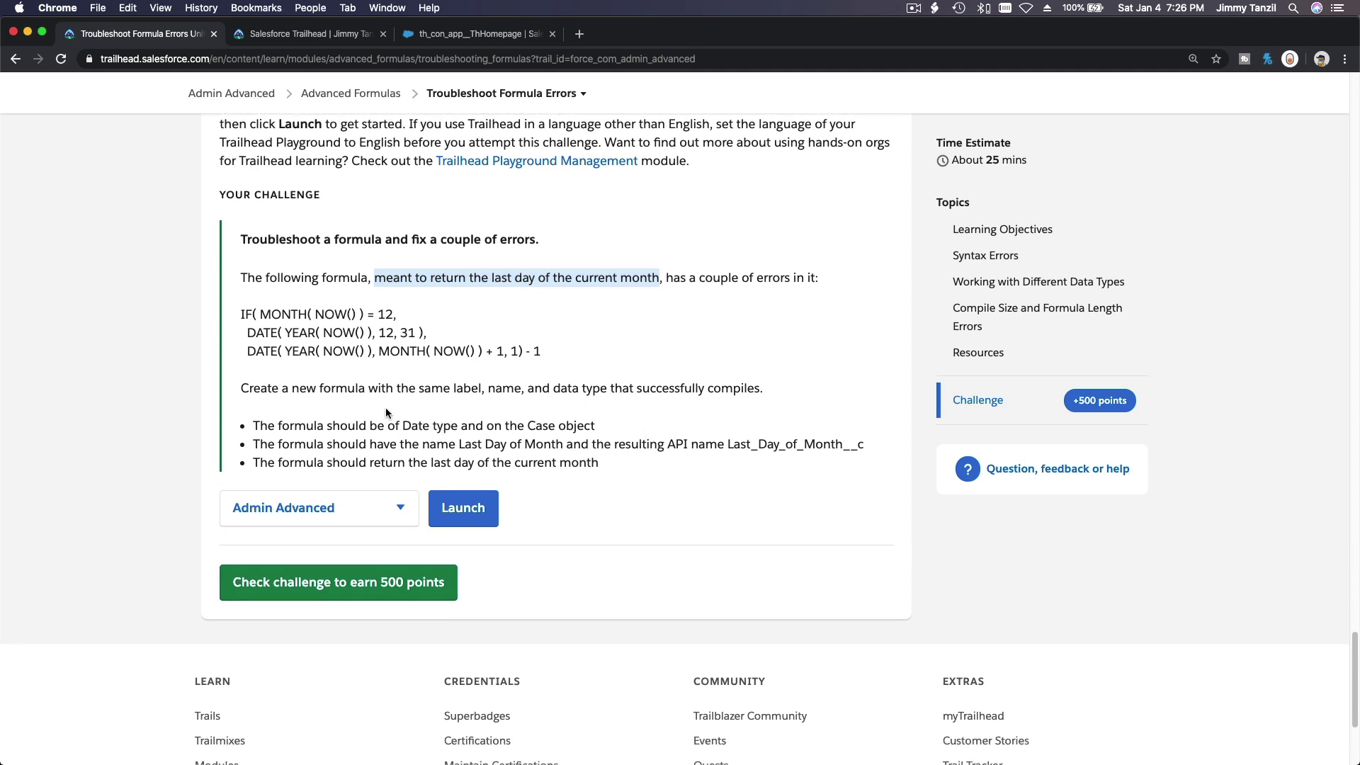
double_click(409, 423)
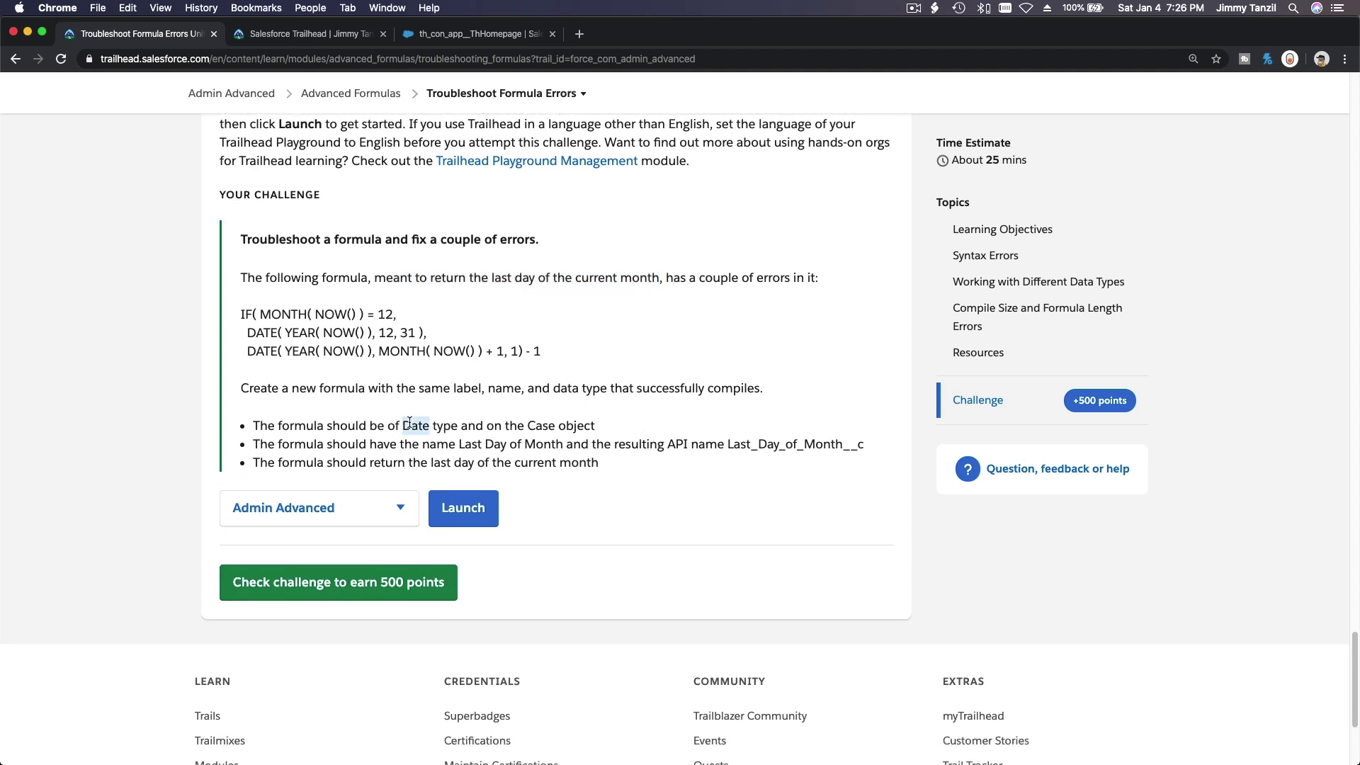
triple_click(532, 423)
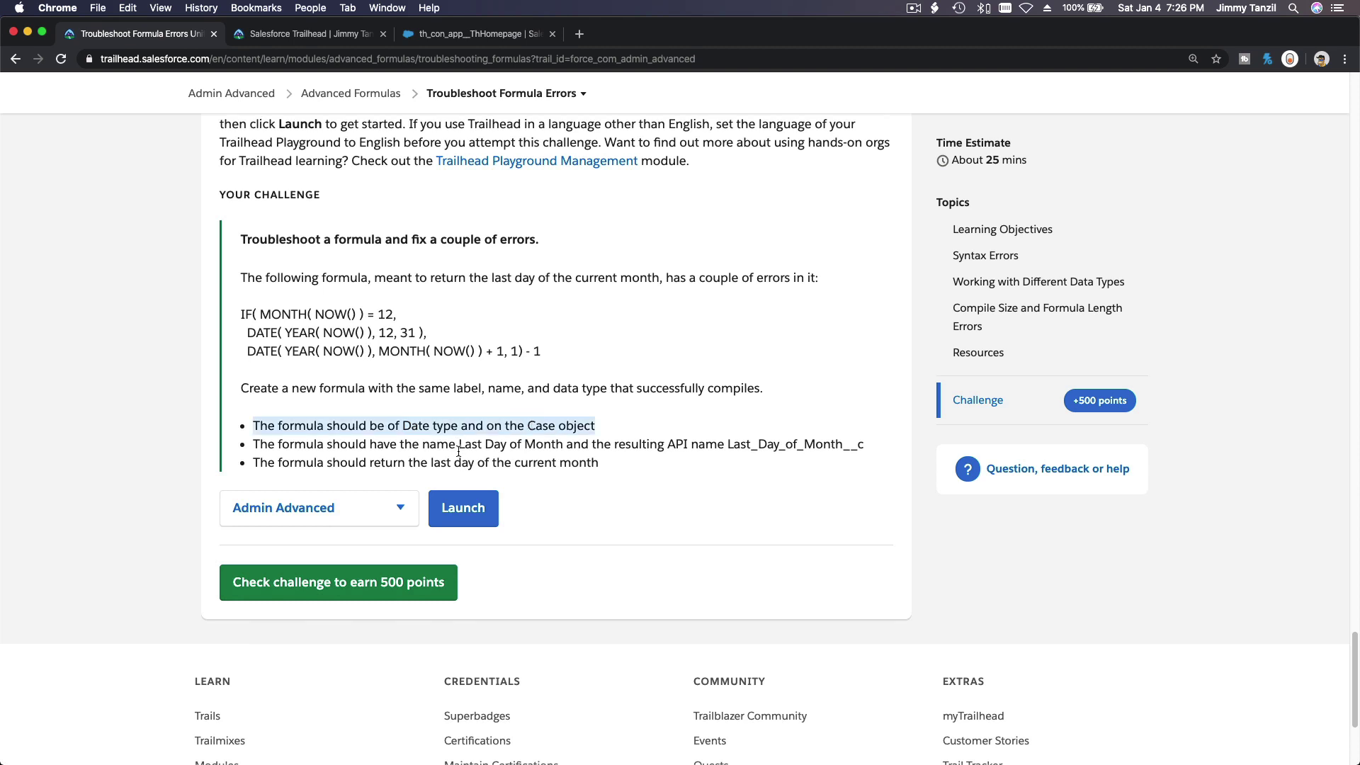
left_click_drag(459, 444, 560, 444)
key("super+c")
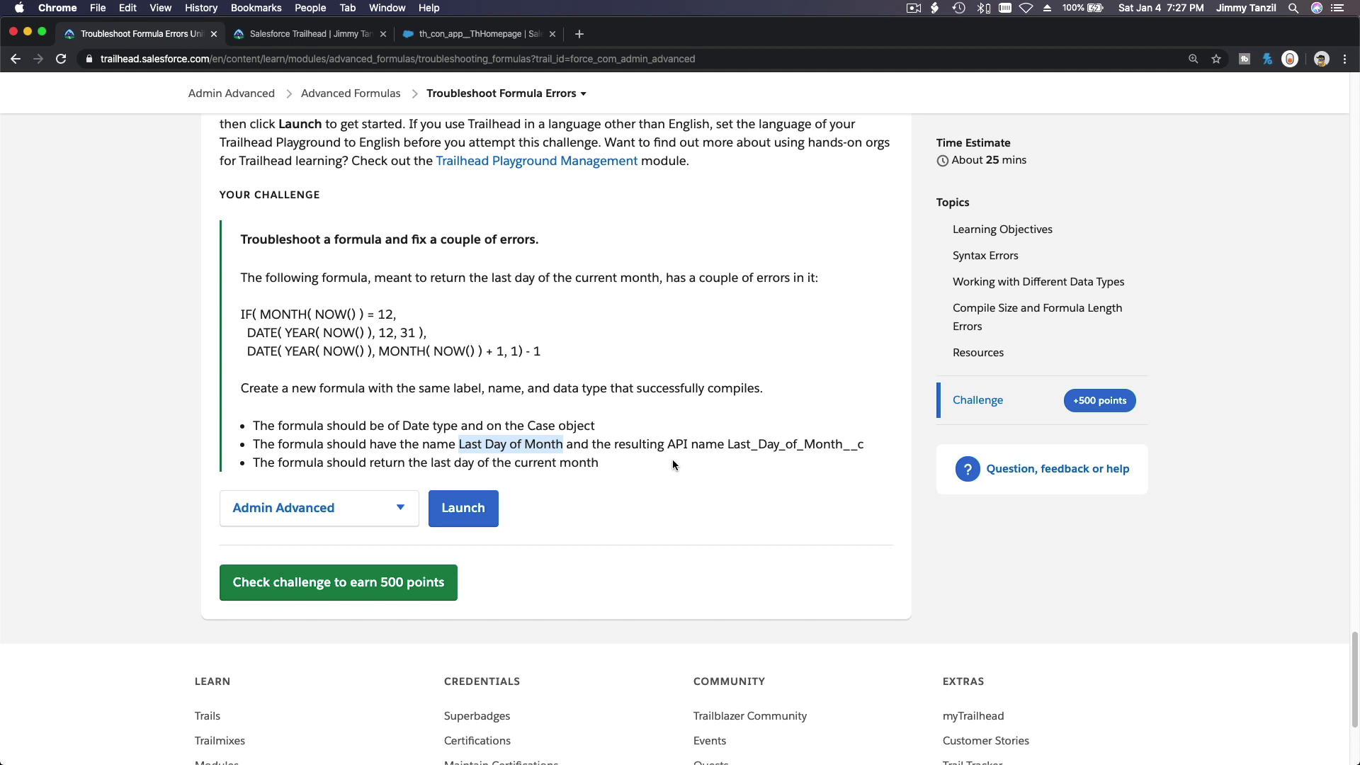
Step: In the practice org's Object Manager, filter for Case and open its Fields & Relationships
left_click(451, 35)
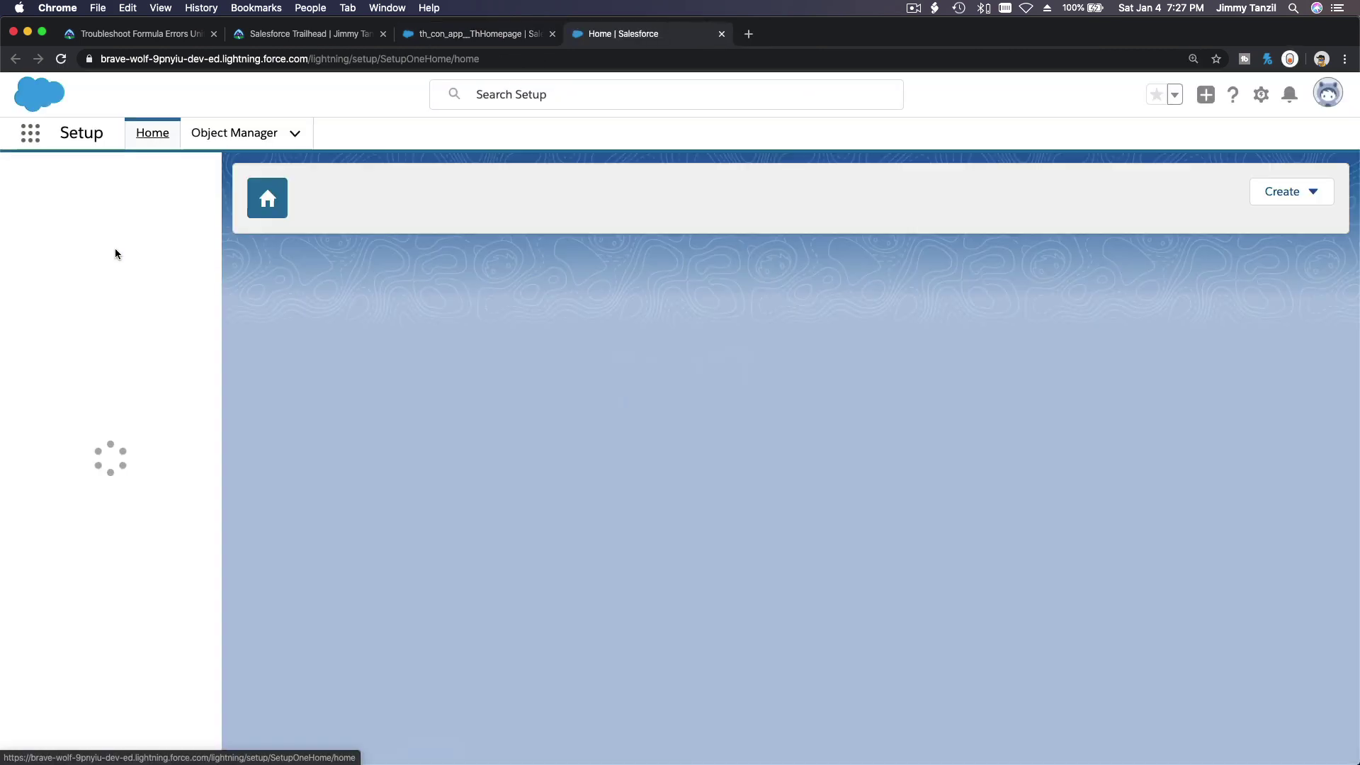
left_click(234, 133)
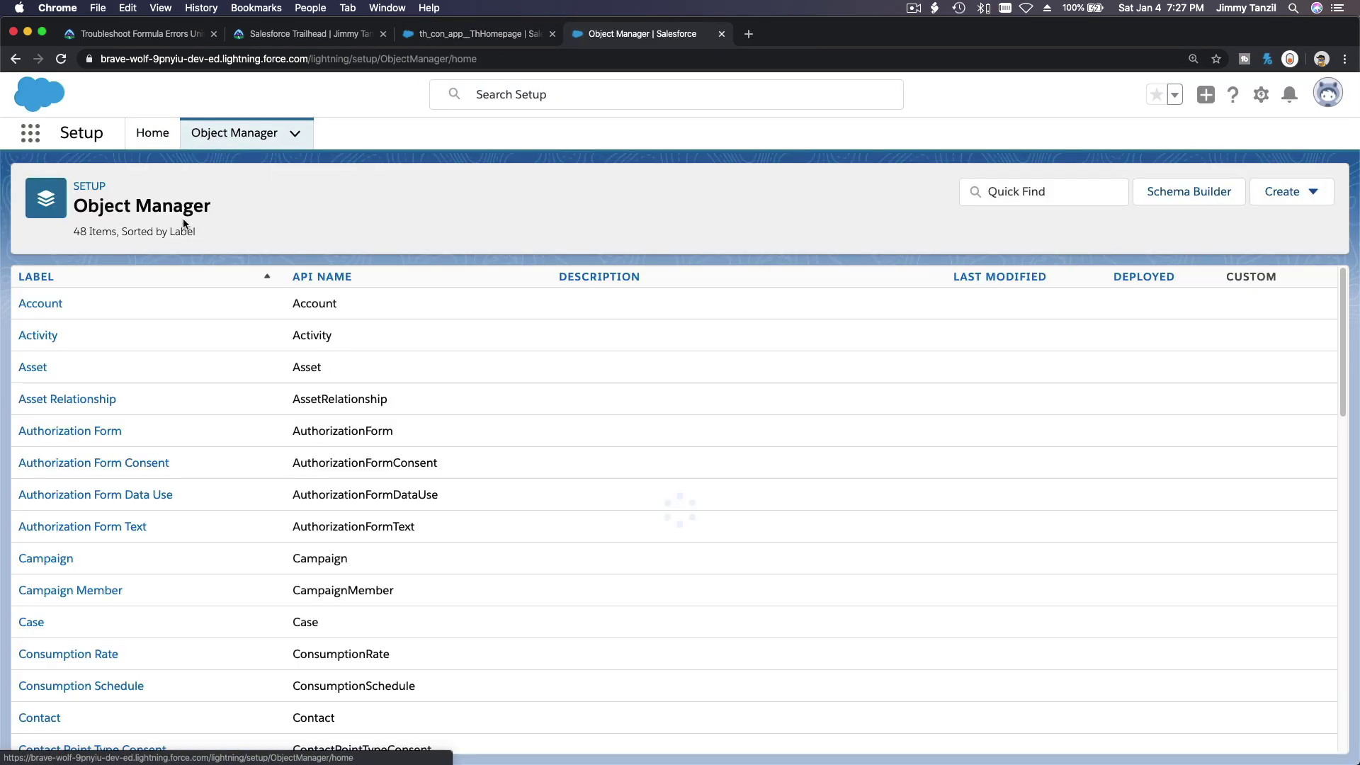
left_click(997, 197)
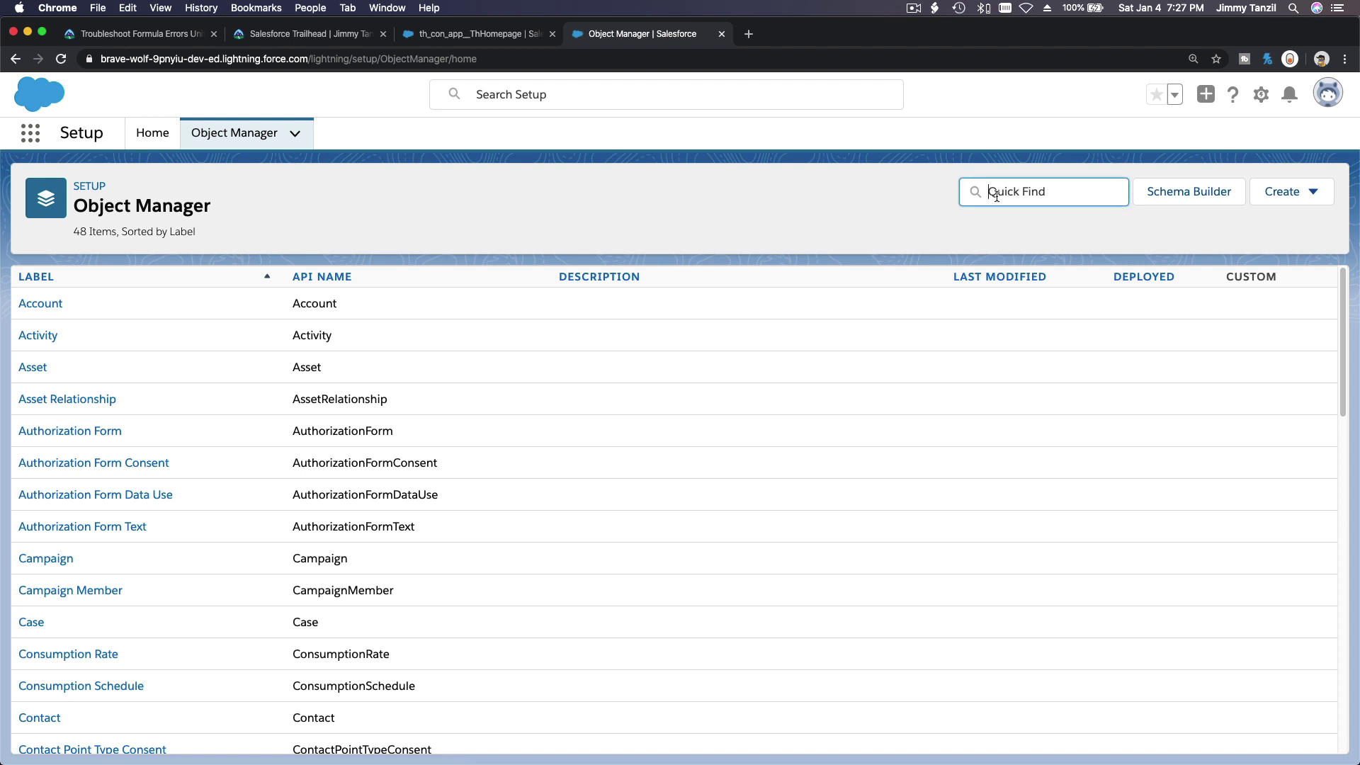
type("Case")
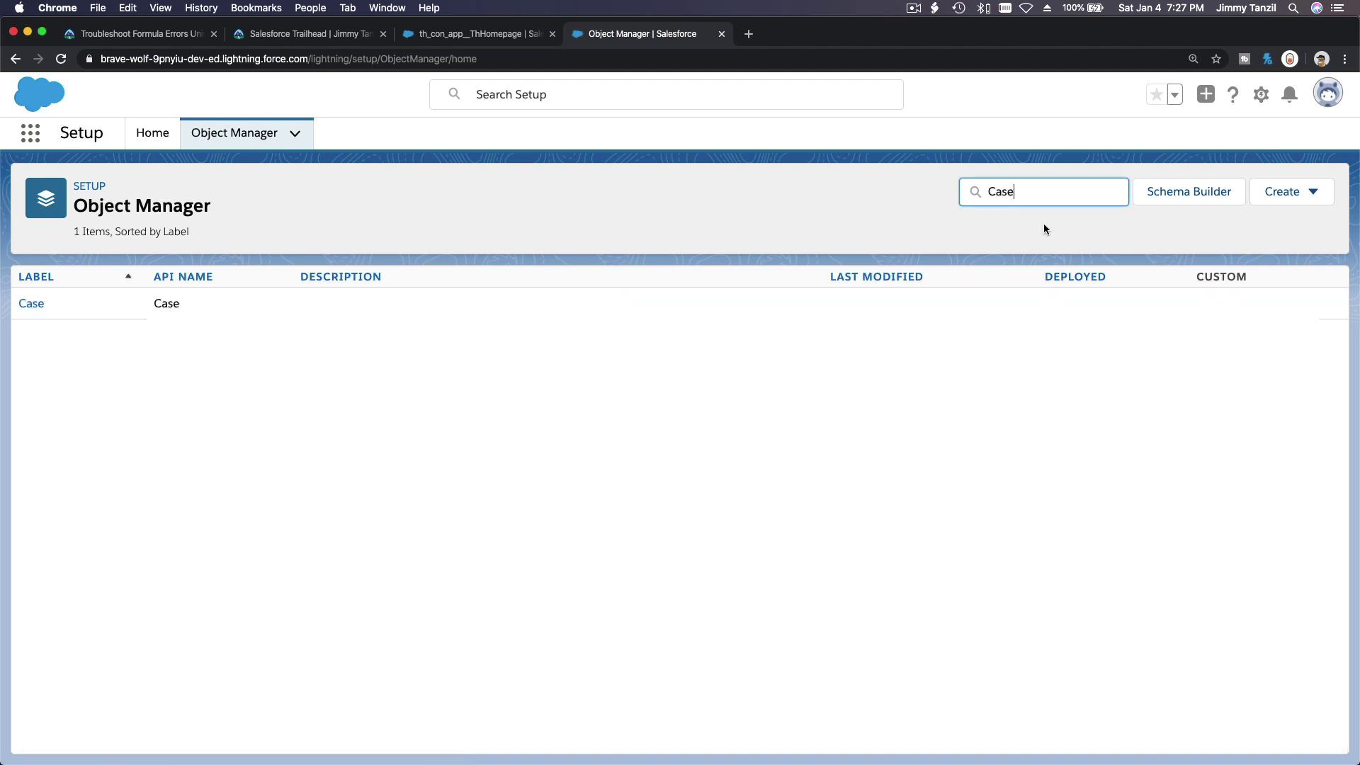
left_click(31, 304)
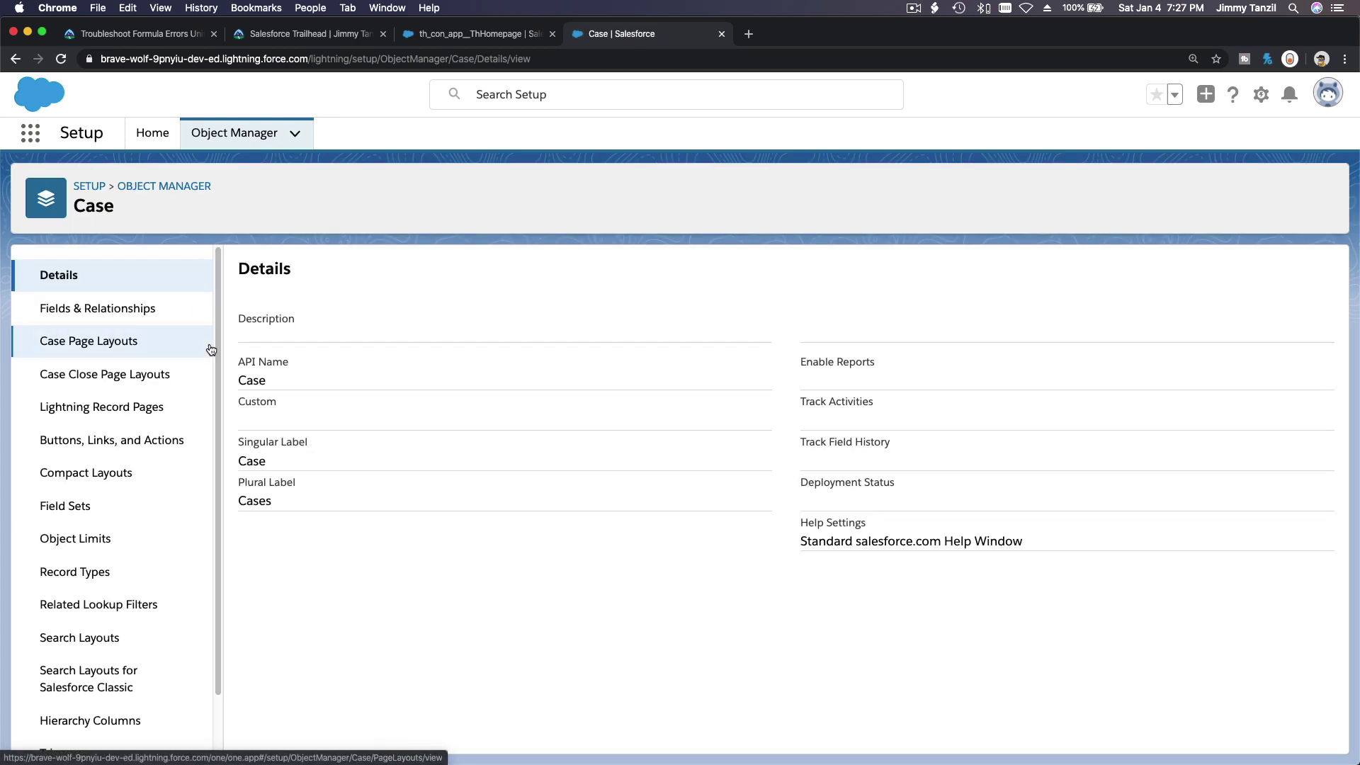
left_click(167, 307)
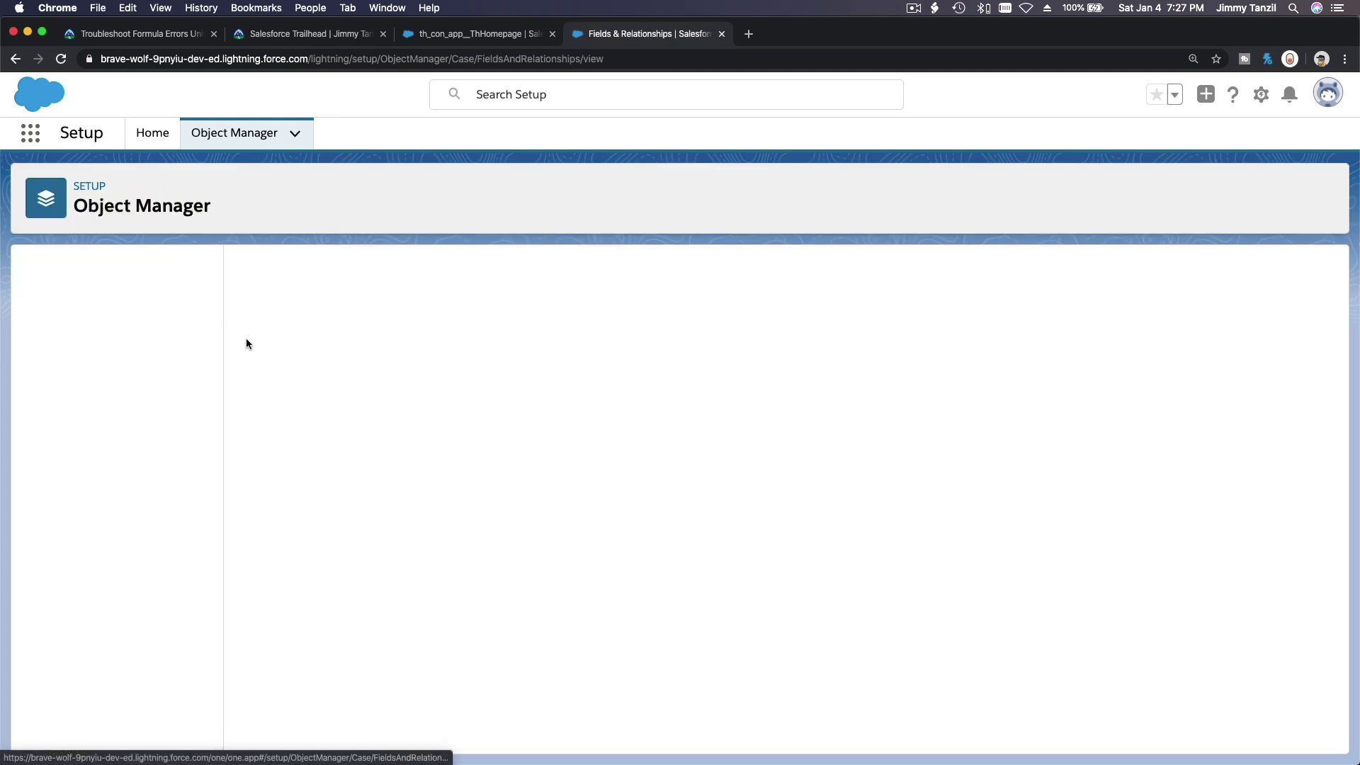
Step: Create a new Case Date field labelled Last Day of Month, named Last_Day_of_Month
left_click(1047, 274)
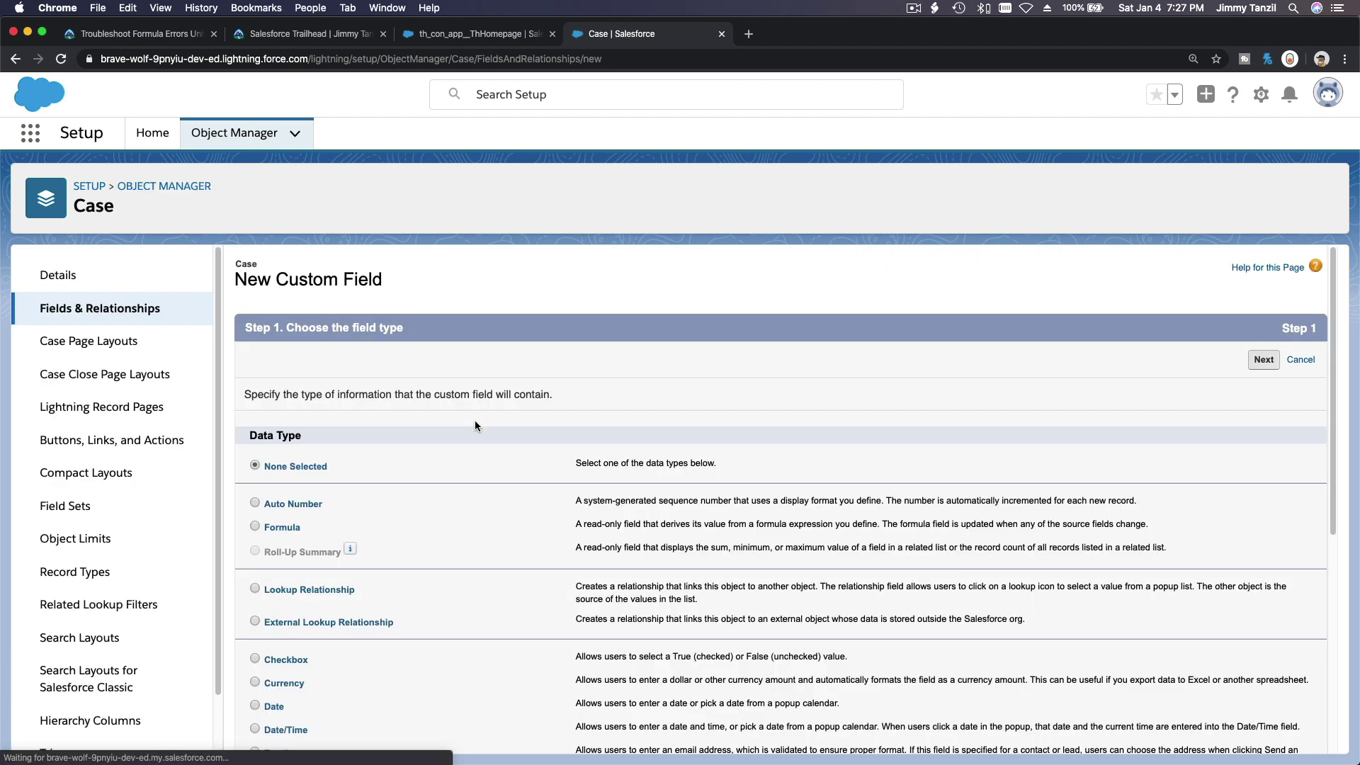
scroll(475, 425, "down", 5)
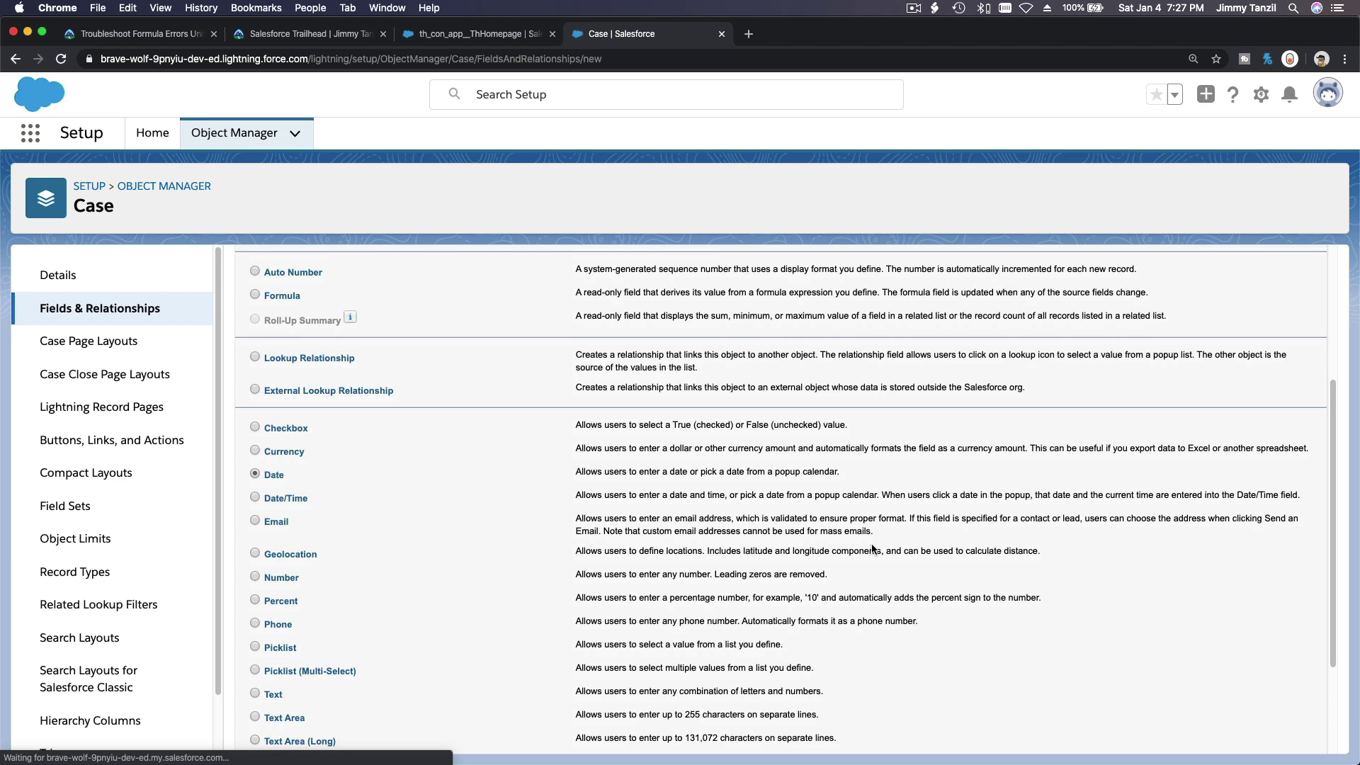
scroll(868, 547, "down", 3)
left_click(1265, 735)
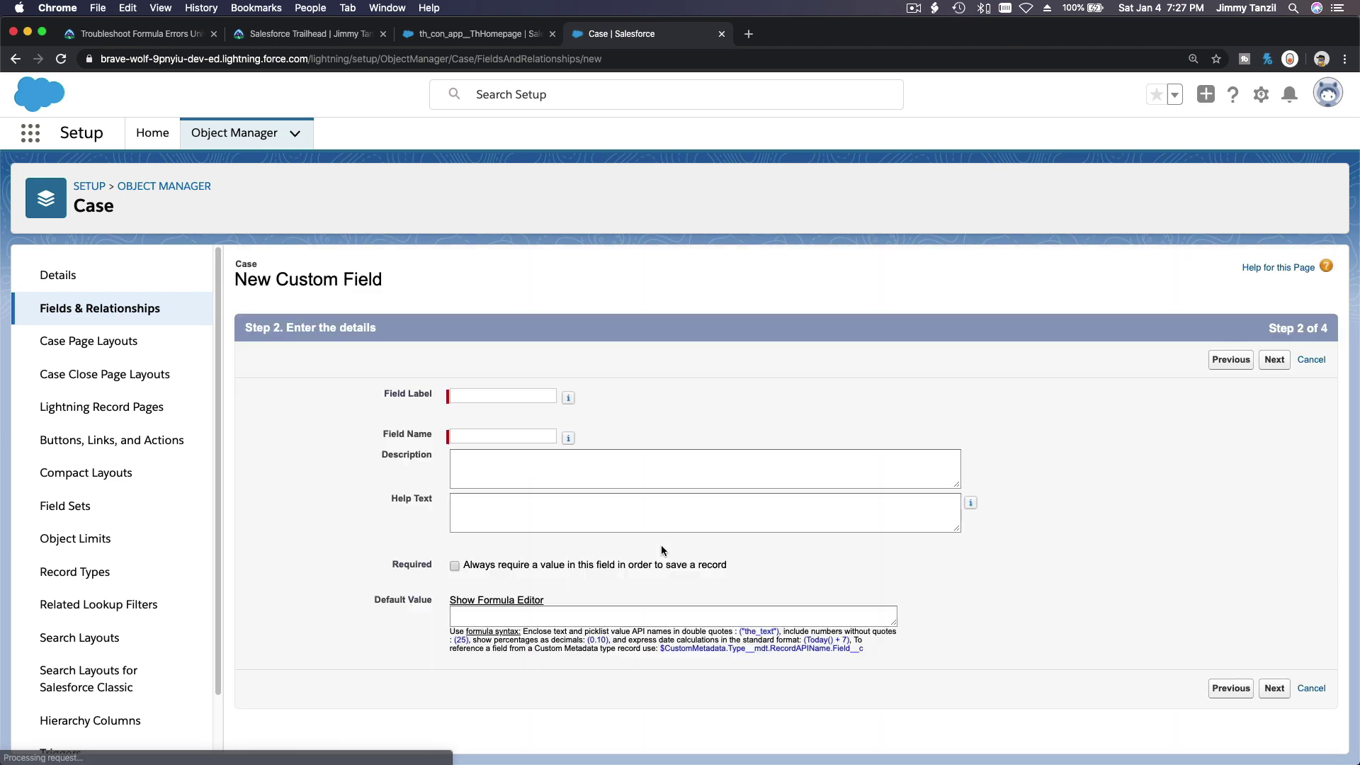
key("super+v")
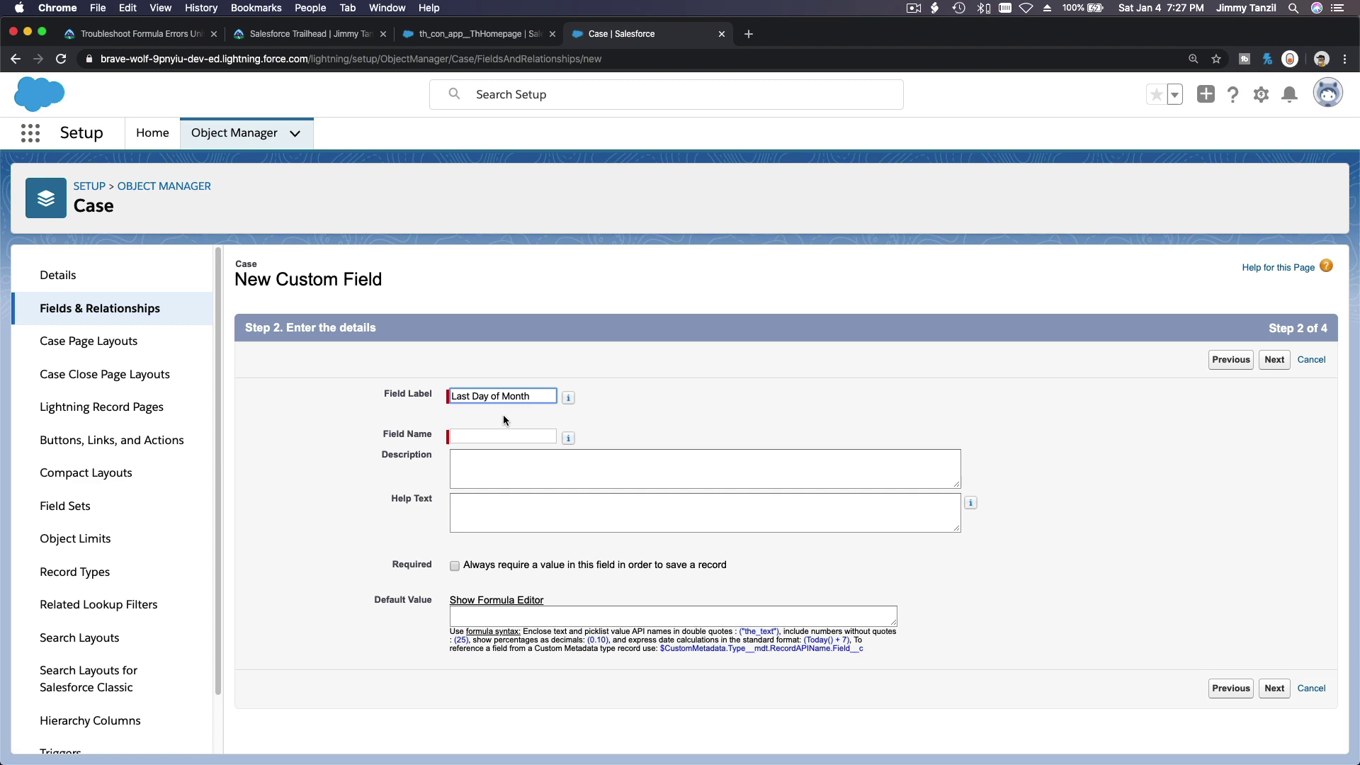
key("Tab")
key("Tab")
key("Tab")
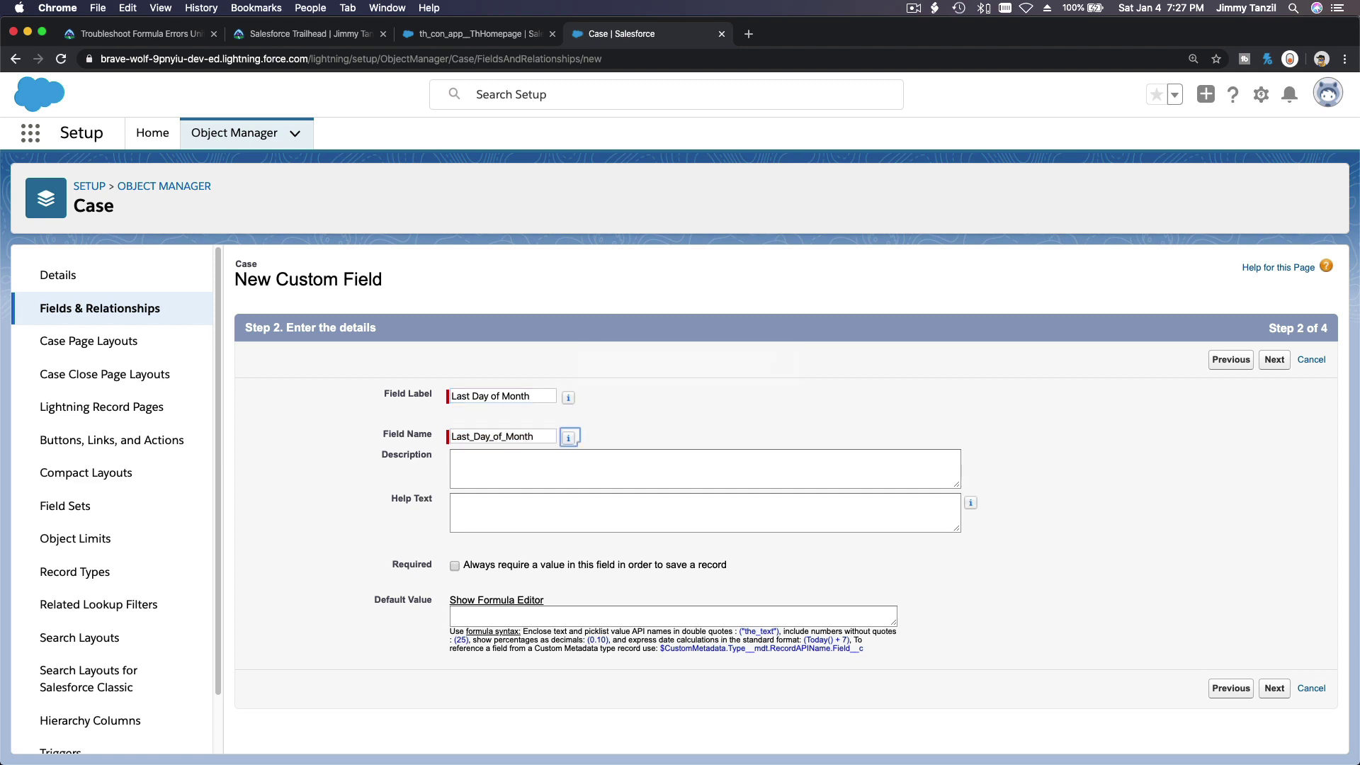
key("Tab")
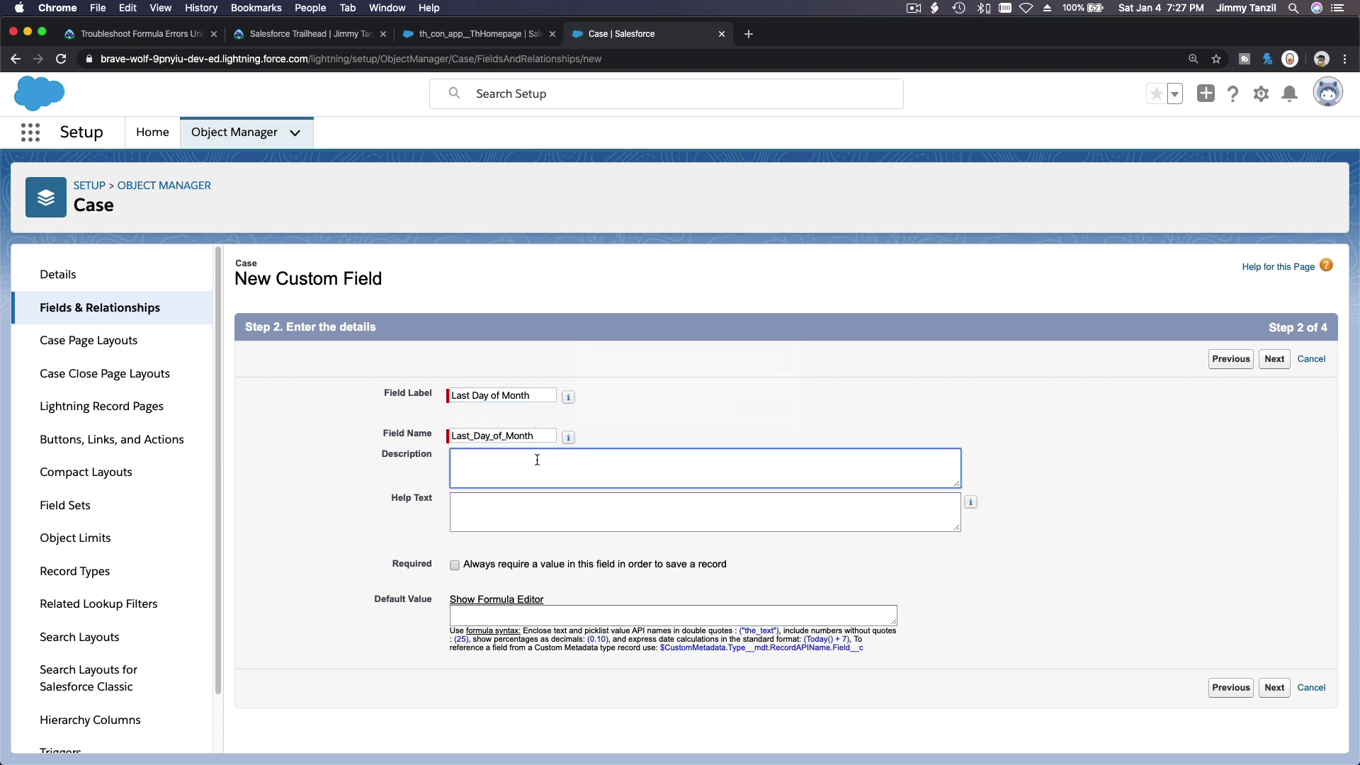
Step: Make the field visible to every profile and continue to page layouts
left_click(1273, 361)
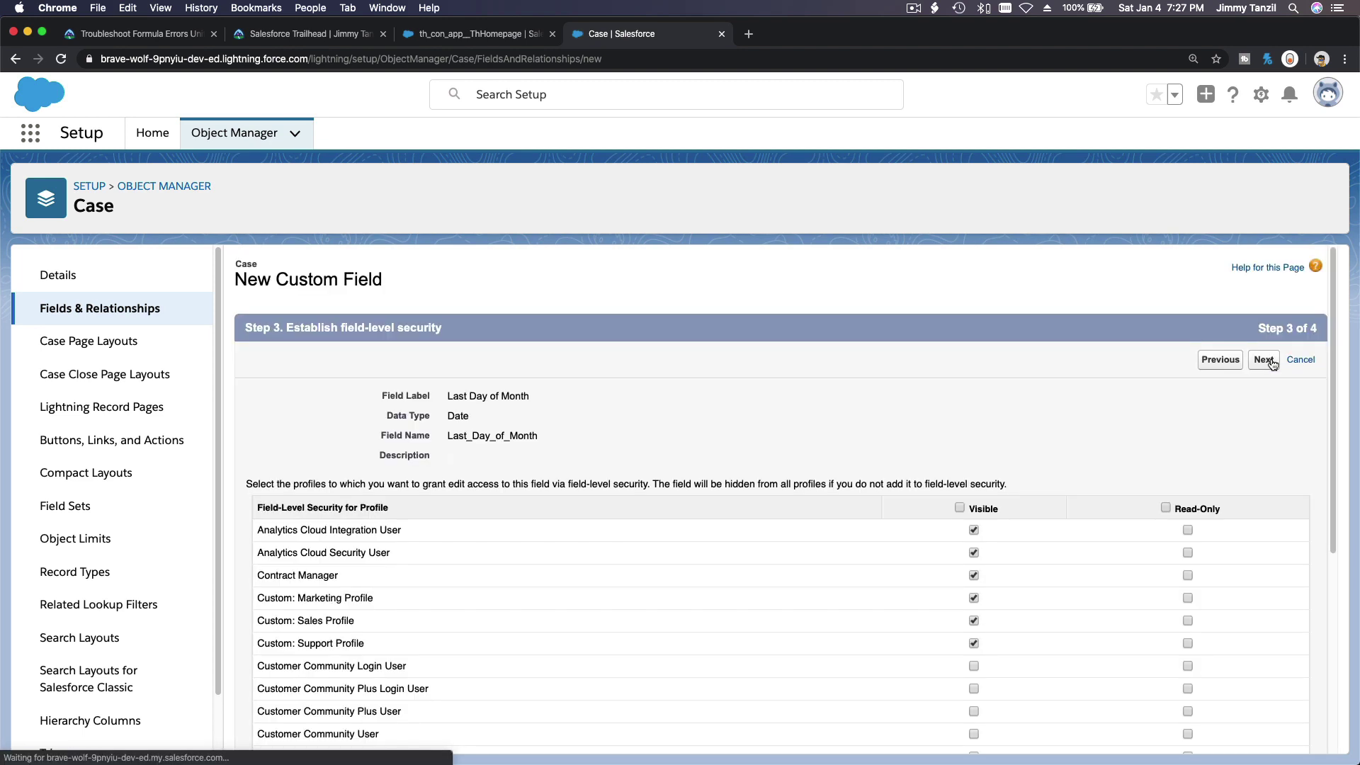
left_click(960, 508)
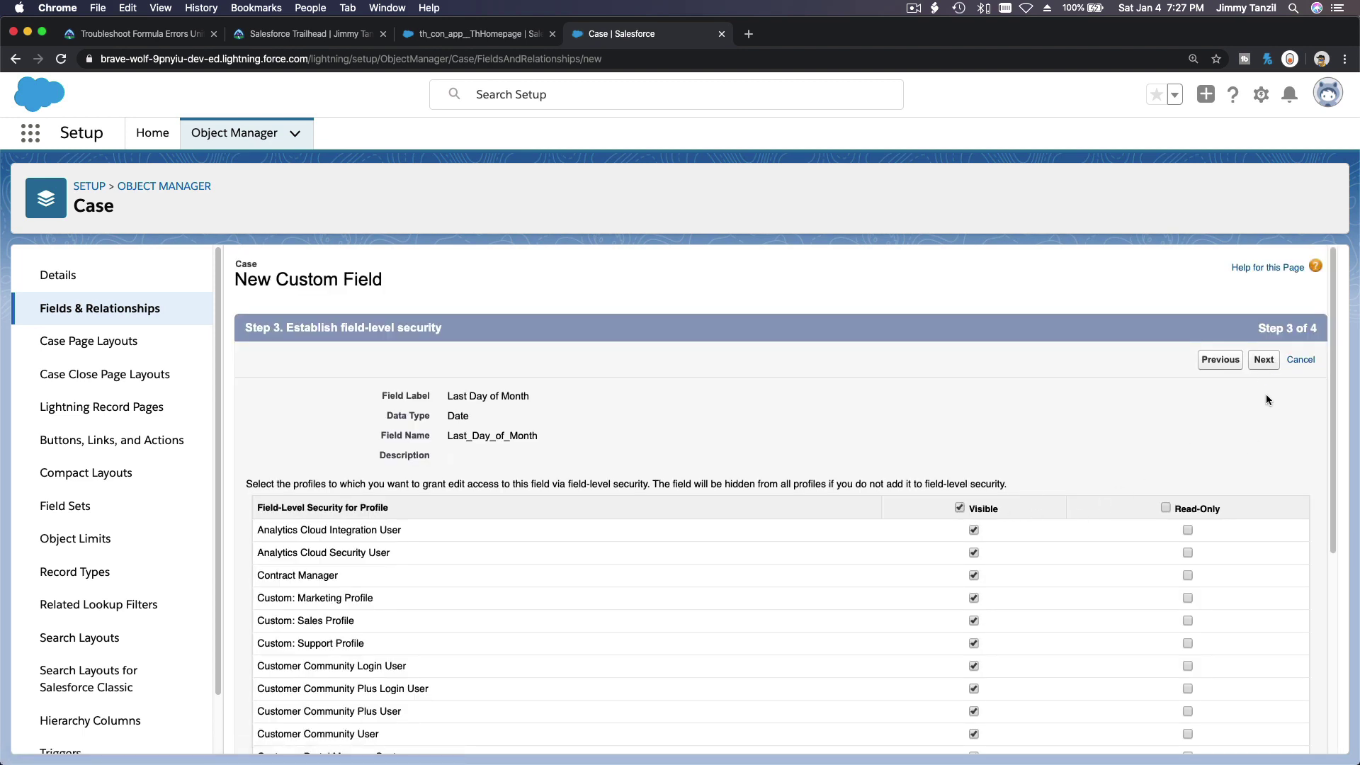
left_click(1263, 365)
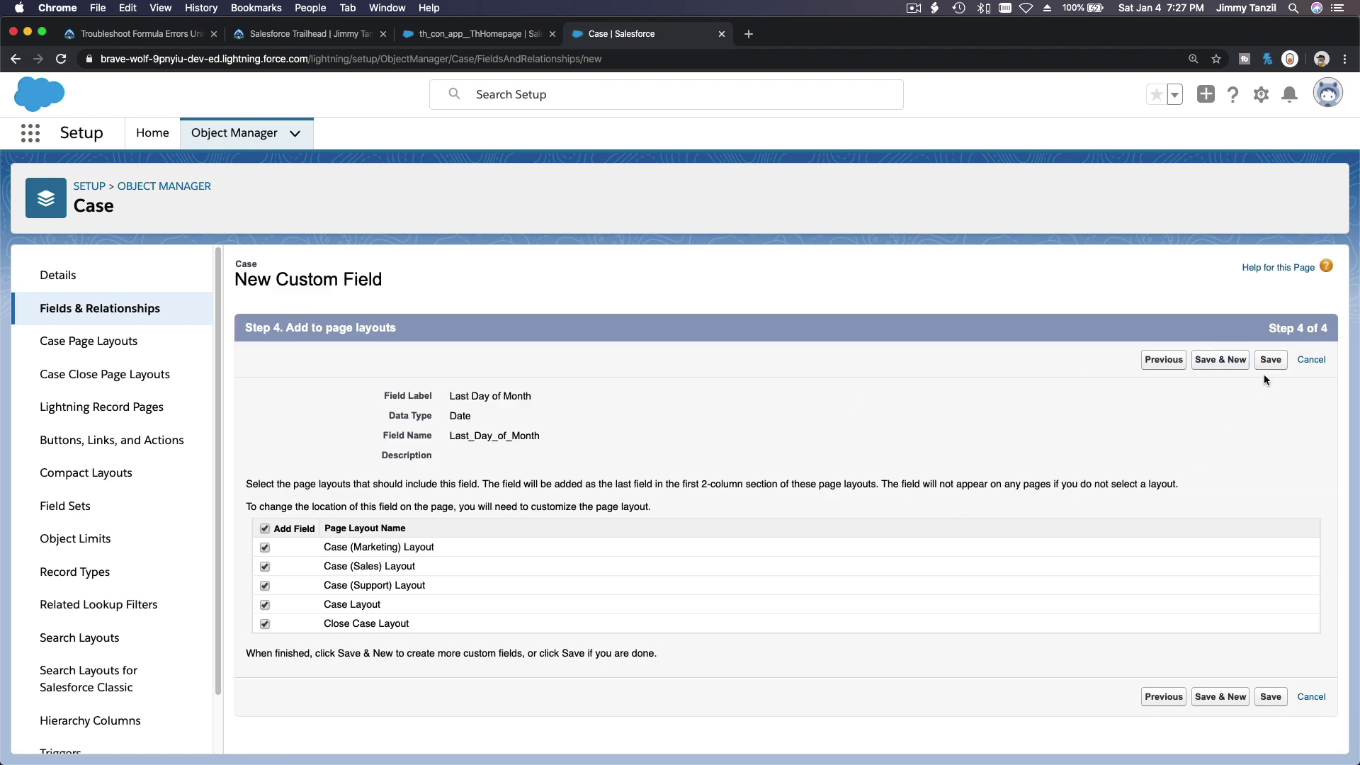
Step: Change Last Day of Month to a Formula field with a Date return type
left_click(1173, 369)
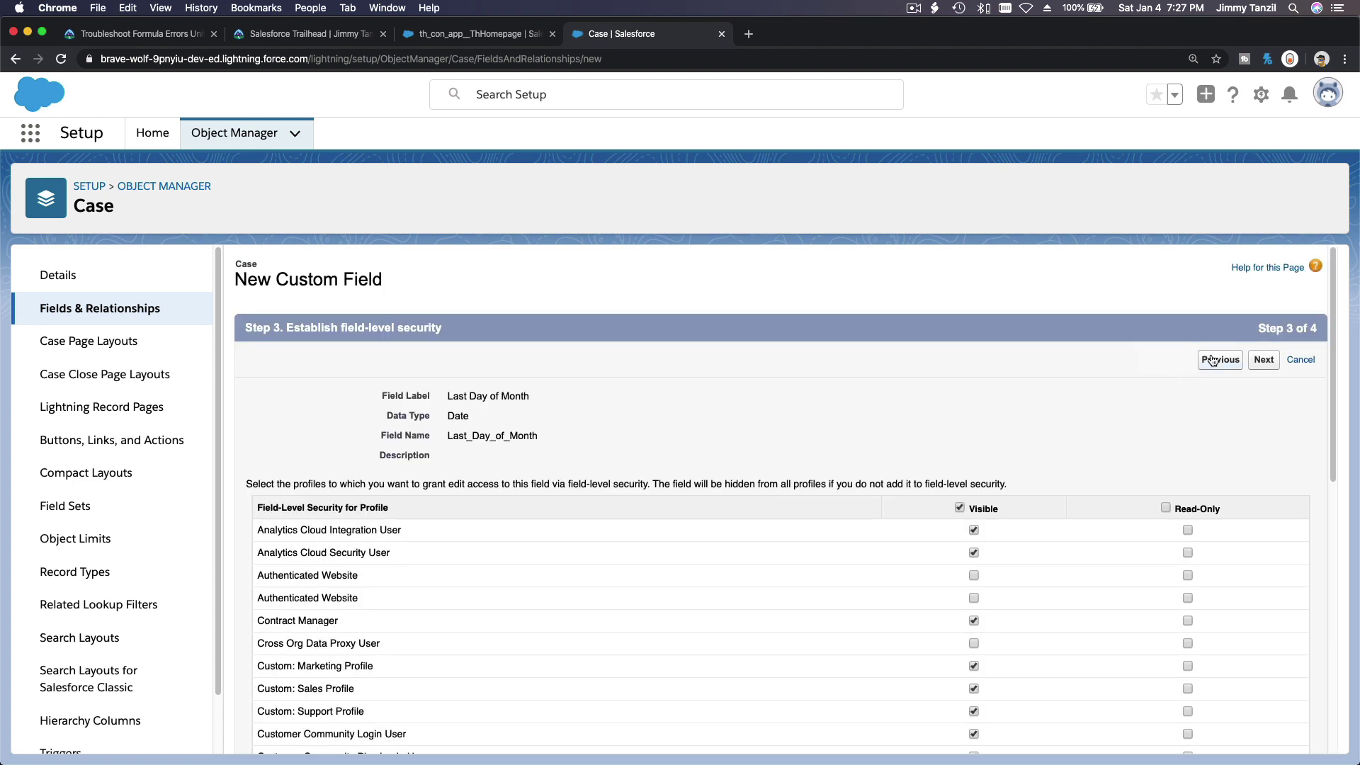
left_click(1220, 360)
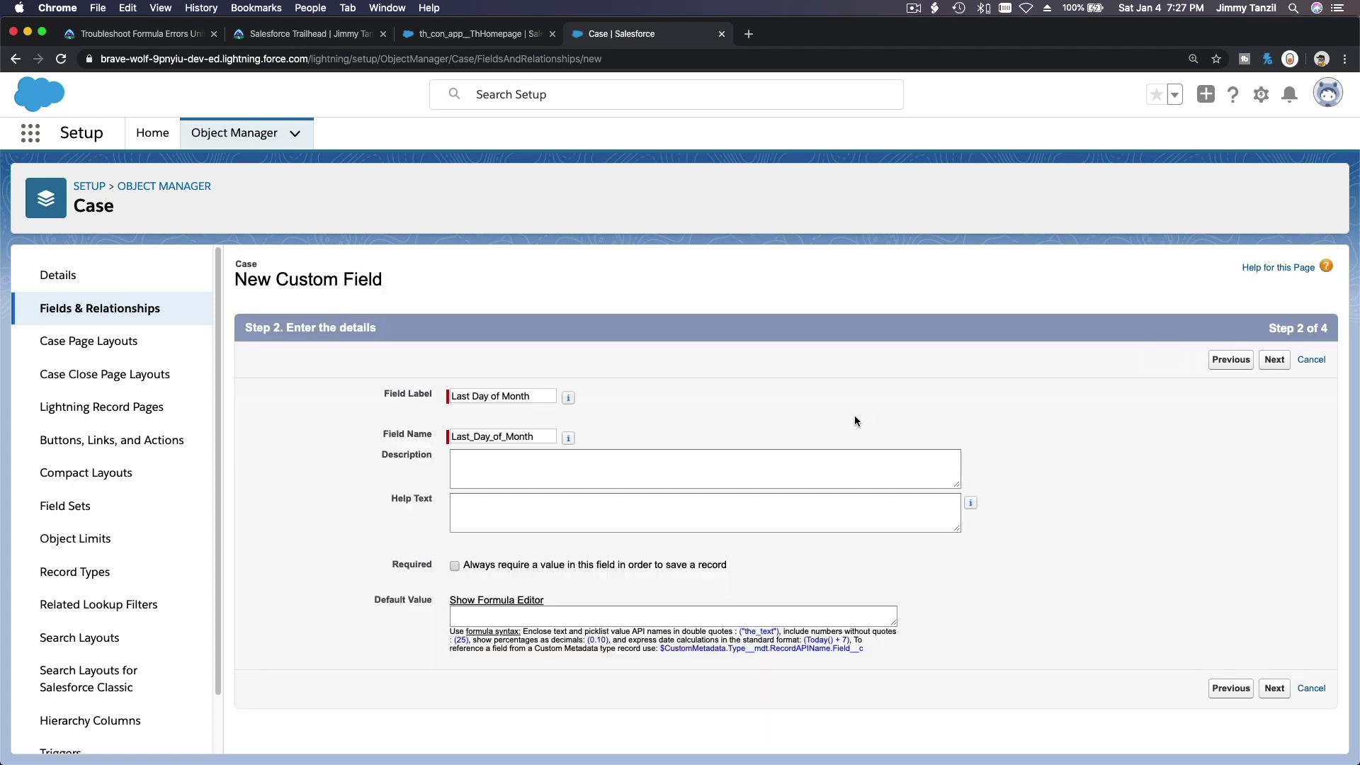
left_click(1216, 368)
scroll(628, 479, "down", 2)
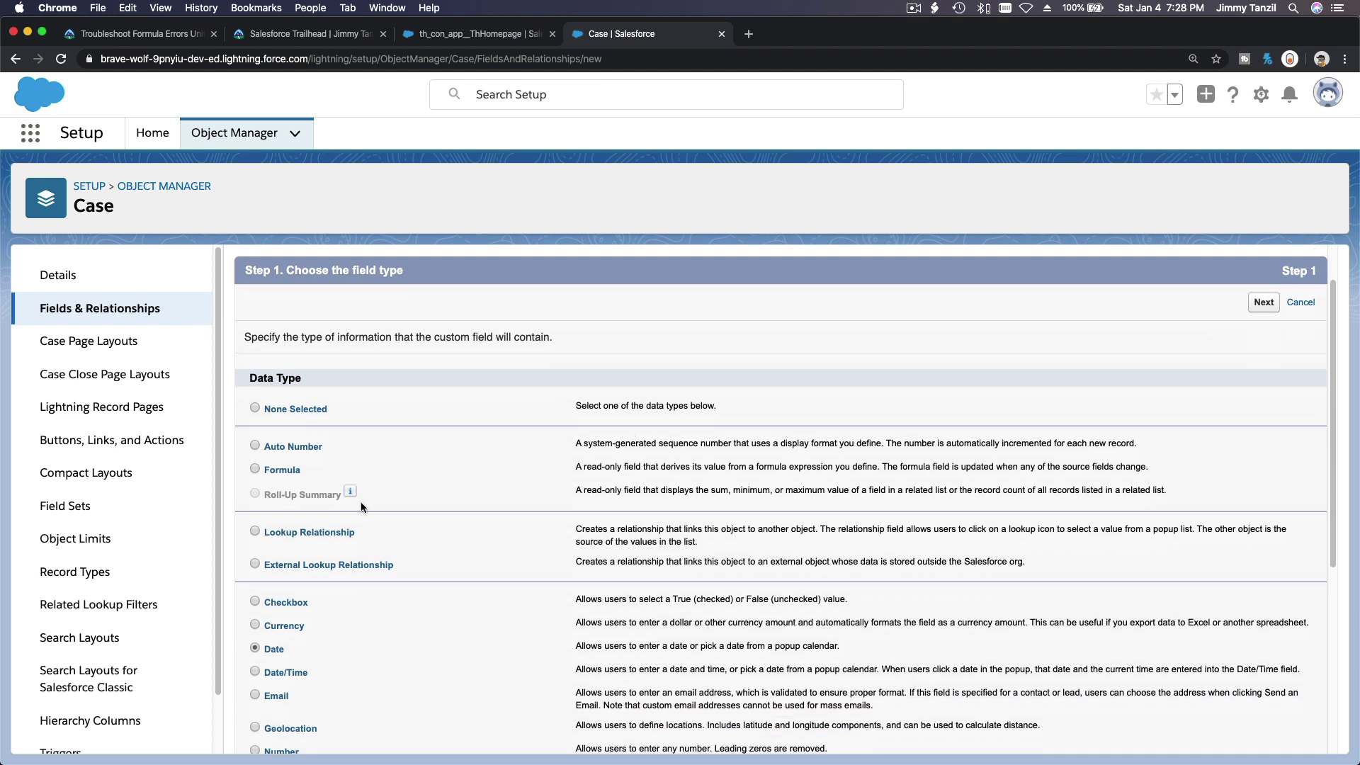
left_click(273, 469)
left_click(1264, 302)
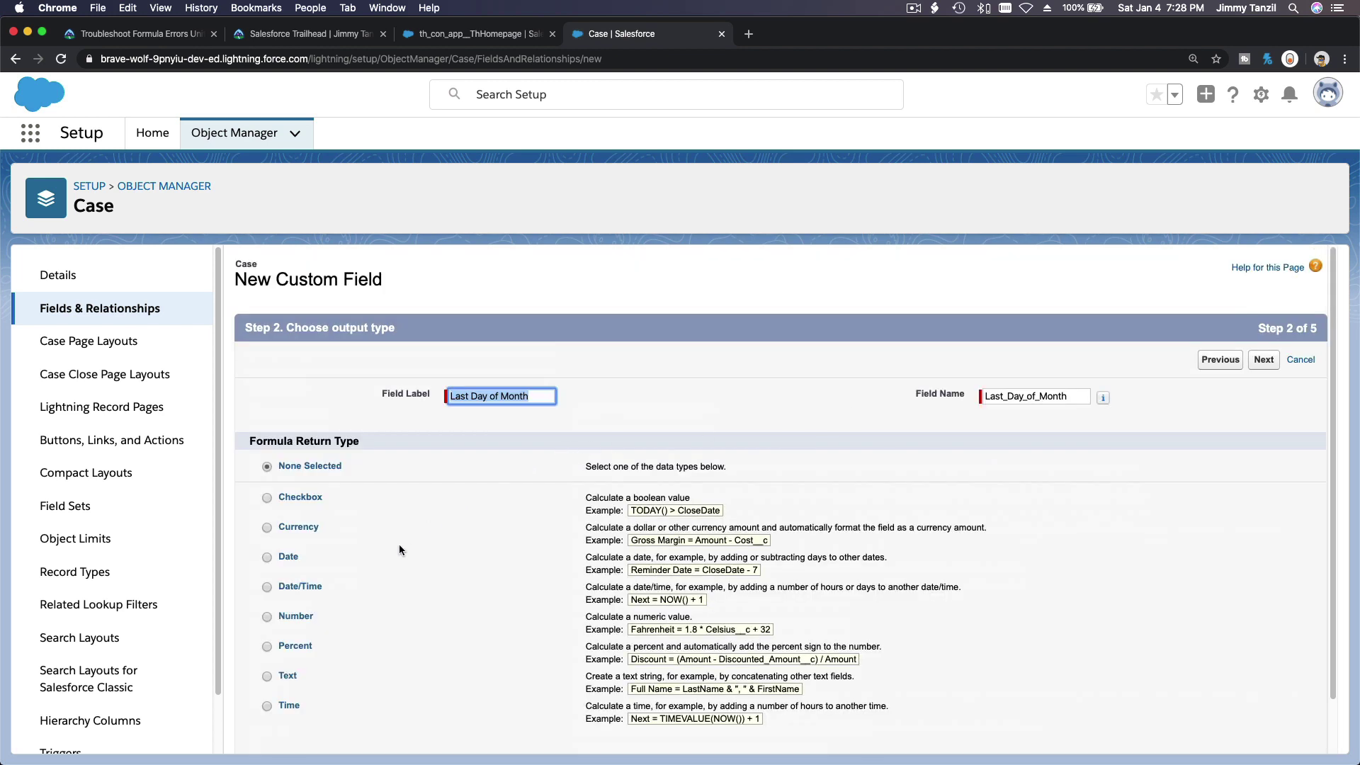
scroll(333, 649, "down", 1)
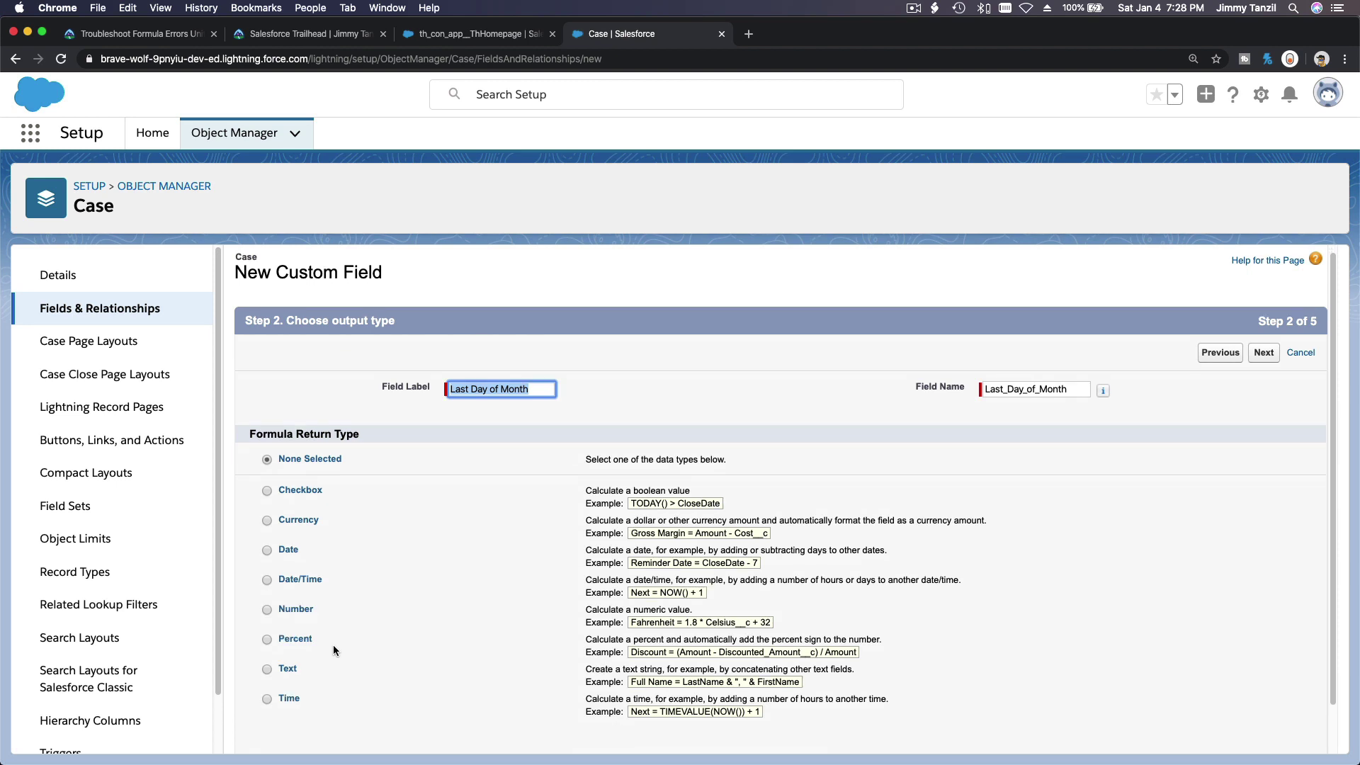
left_click(282, 559)
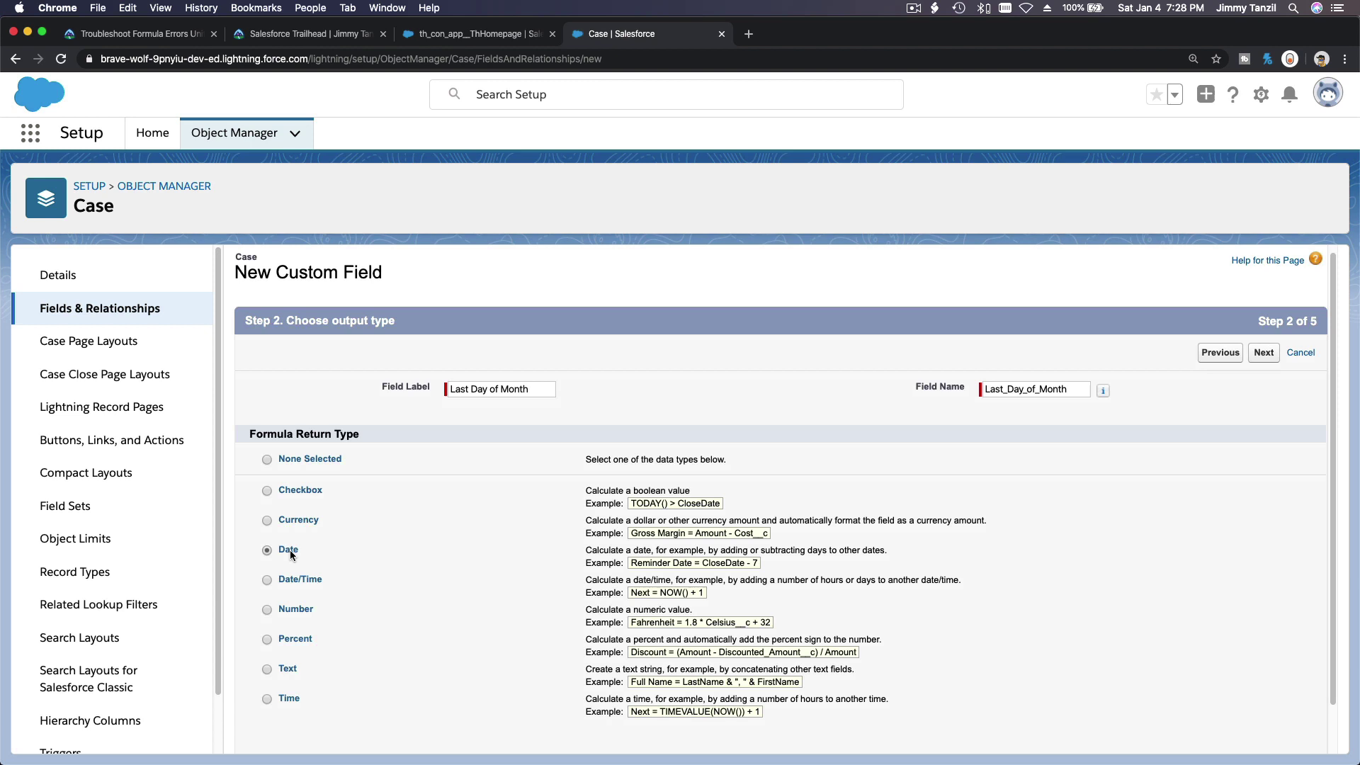
left_click(1264, 357)
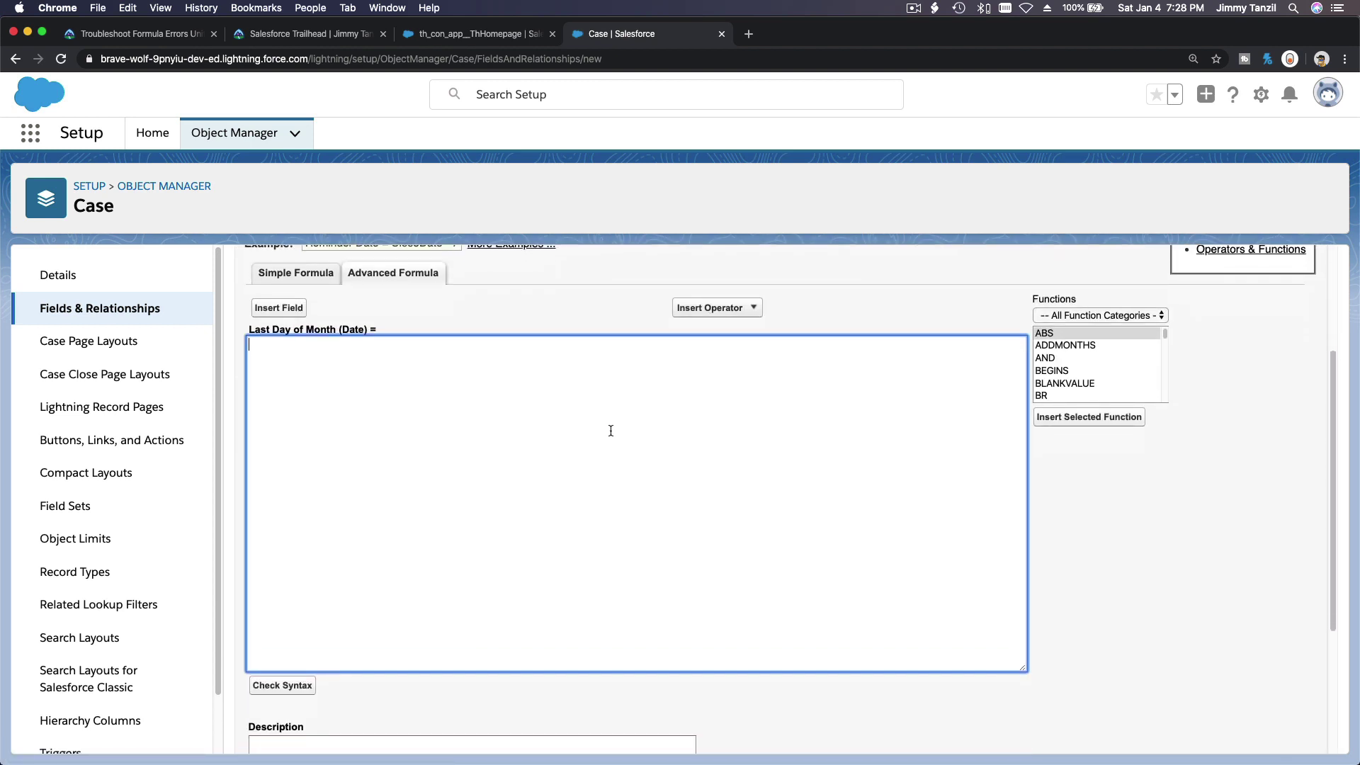
Step: Copy the three-line challenge formula from the Trailhead challenge
left_click(144, 37)
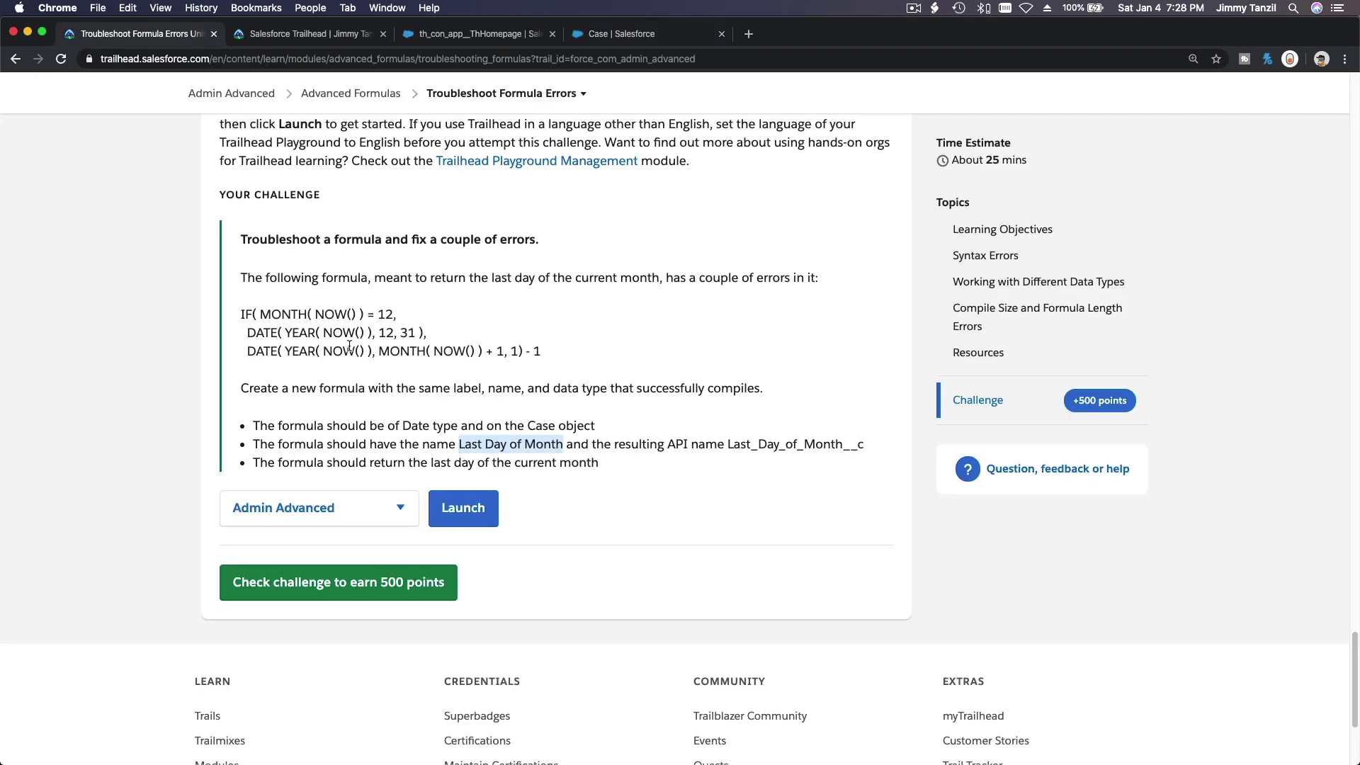
left_click(301, 275)
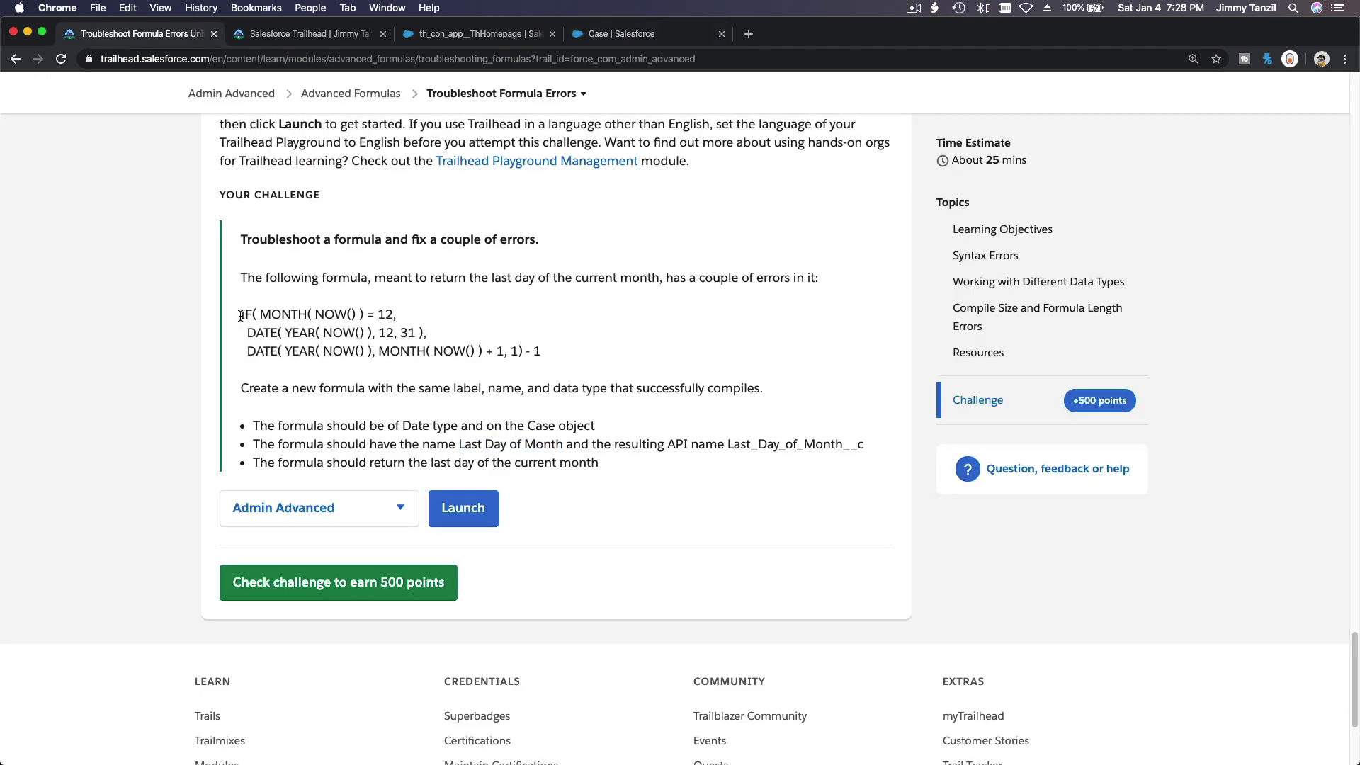
left_click_drag(239, 315, 539, 345)
key("super+c")
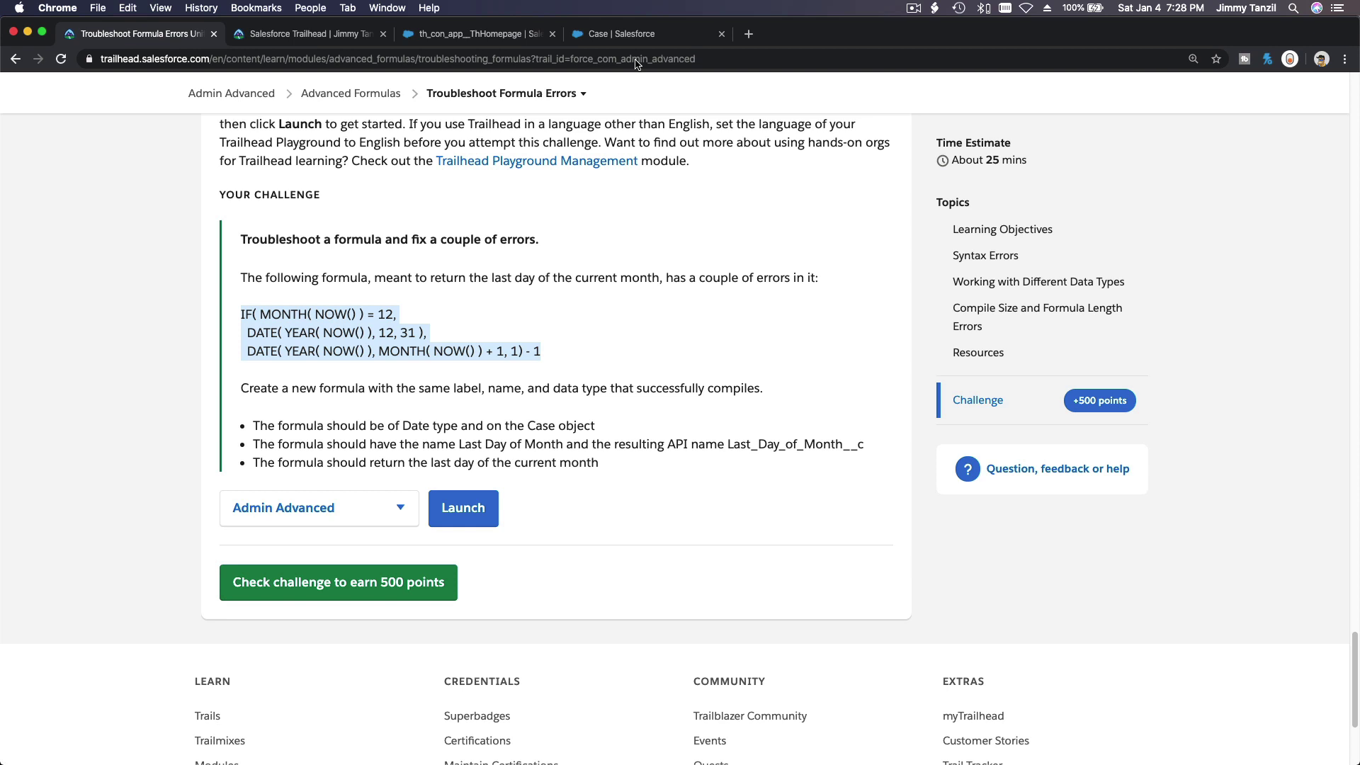
Step: Paste the challenge formula into the editor and change the first-line NOW() to TODAY()
left_click(630, 39)
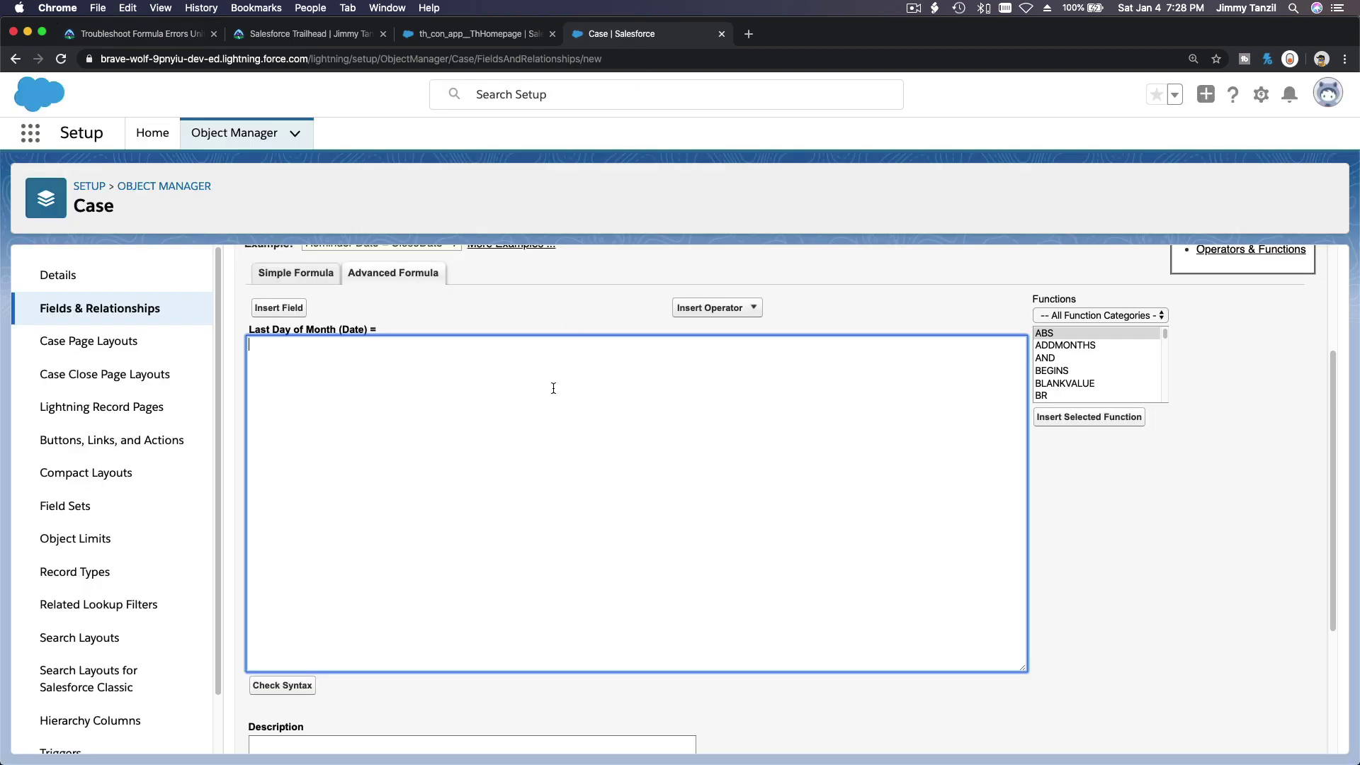
key("super+v")
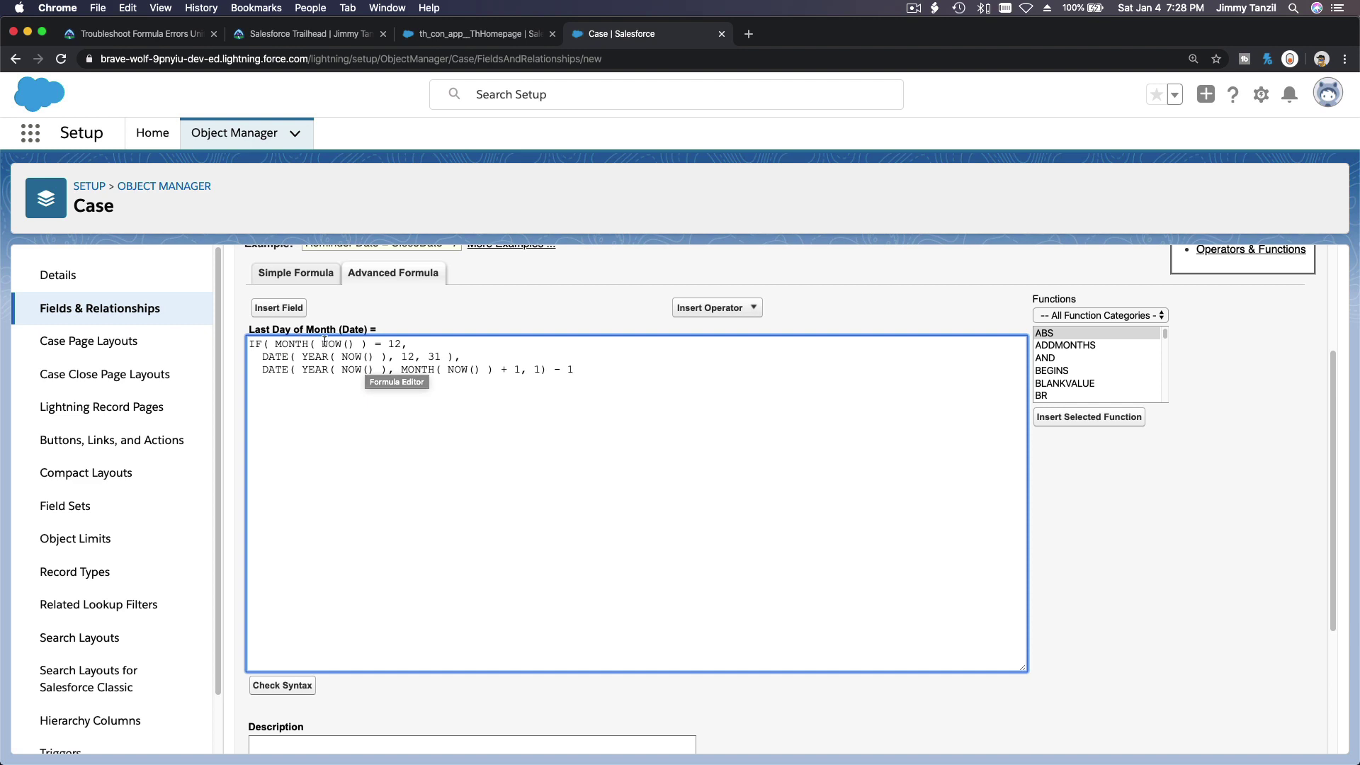
left_click_drag(322, 344, 349, 342)
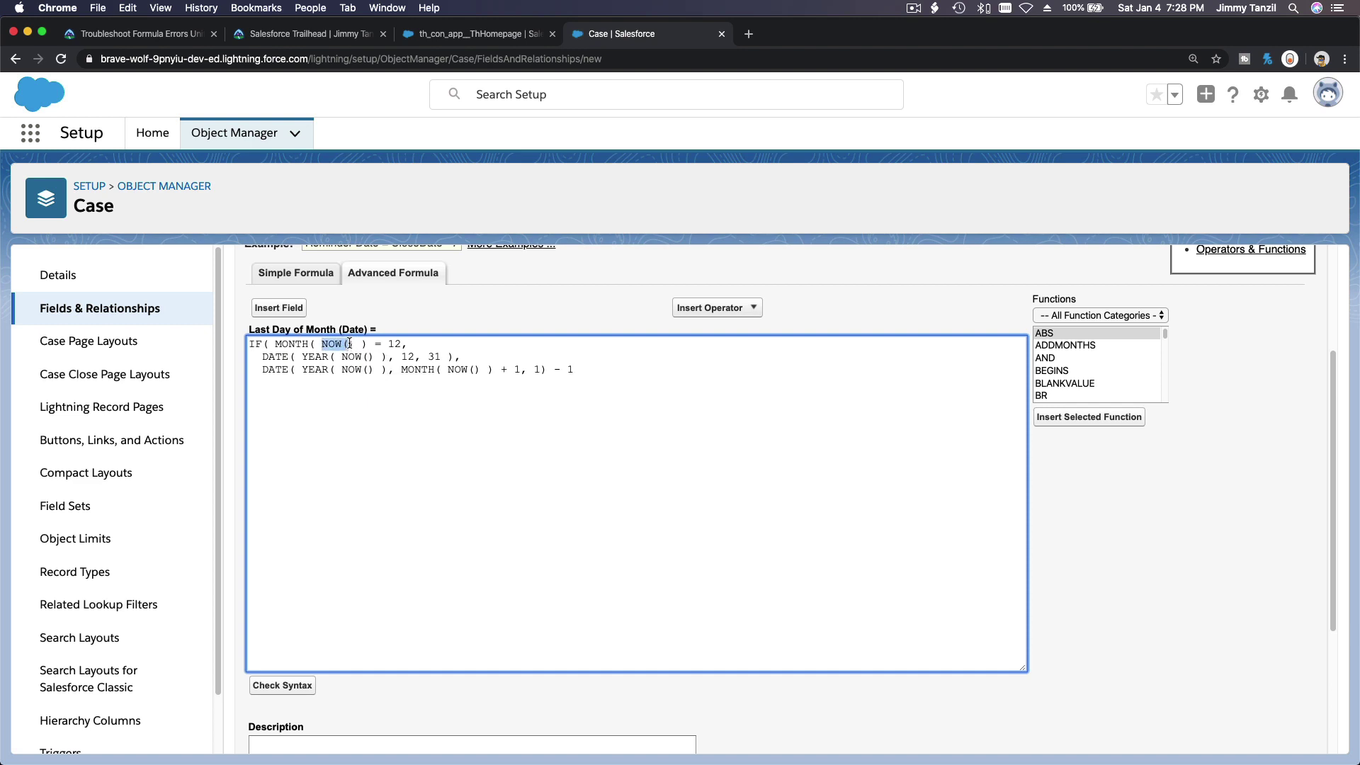
left_click(355, 344)
left_click_drag(323, 346, 352, 344)
type("TODAY(")
type("TODAY()")
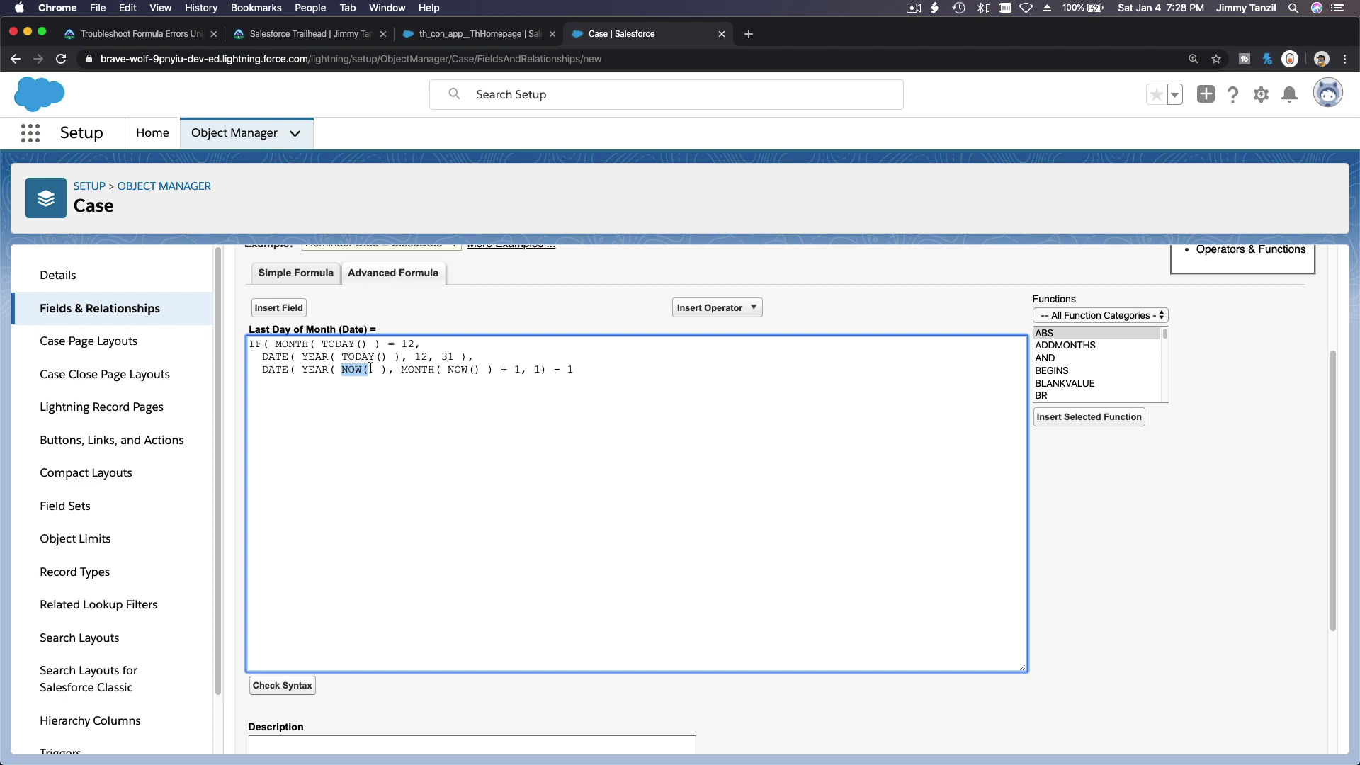
Step: Replace the two remaining NOW() calls on line three with TODAY()
left_click_drag(371, 368, 376, 374)
type("TODAY()")
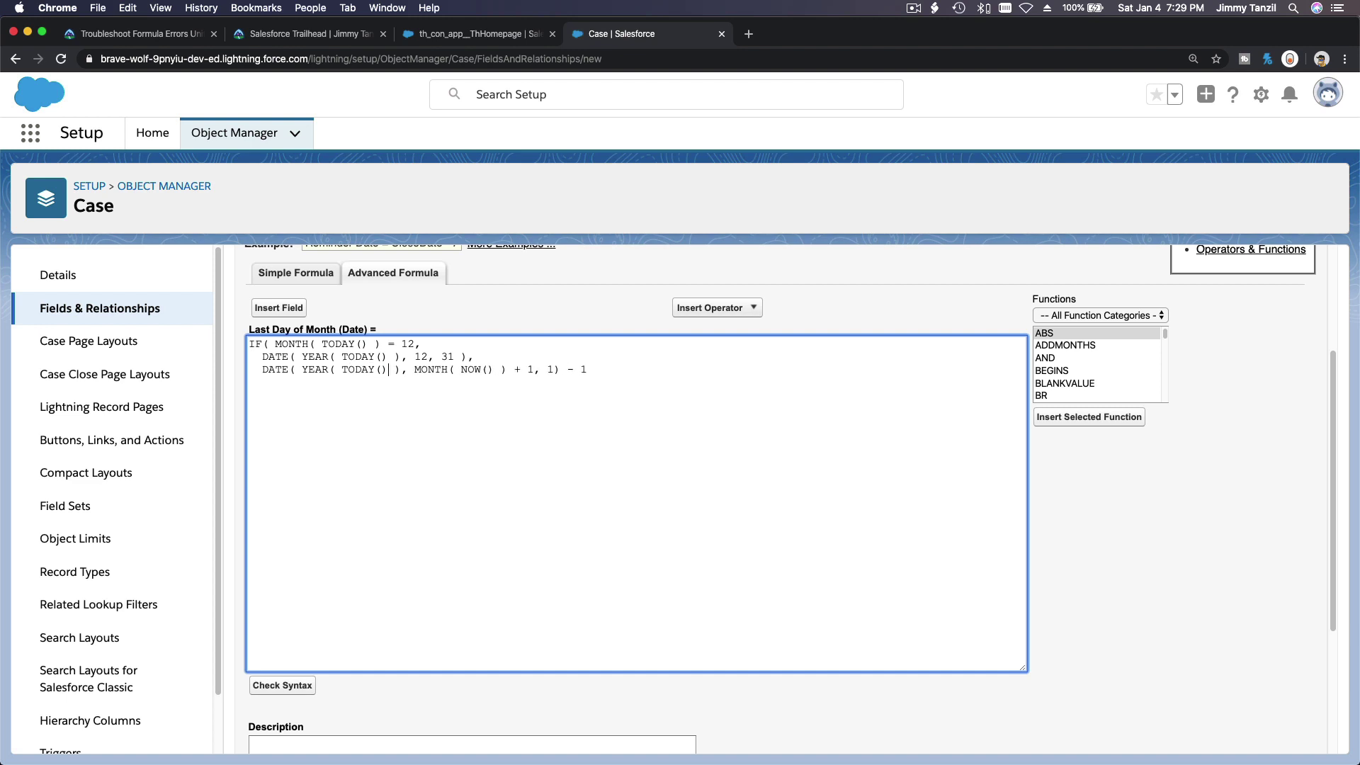
left_click_drag(461, 370, 491, 373)
type("TODAY")
key("super+z")
key("super+z")
type("TODAY()")
Step: Google 'last day of month salesforce formula' and select the Trailblazer Community answer's formula
left_click(750, 34)
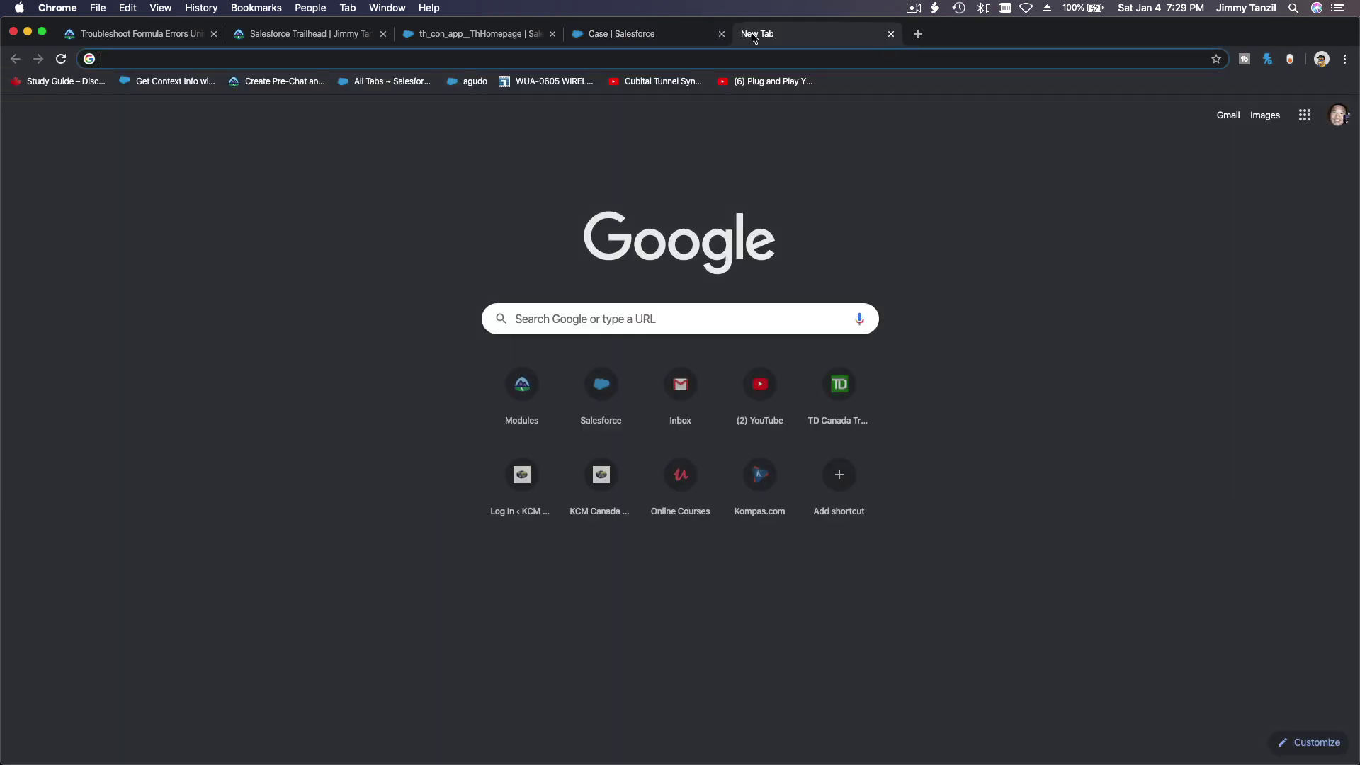
type("lsdy")
key("BackSpace")
key("BackSpace")
key("BackSpace")
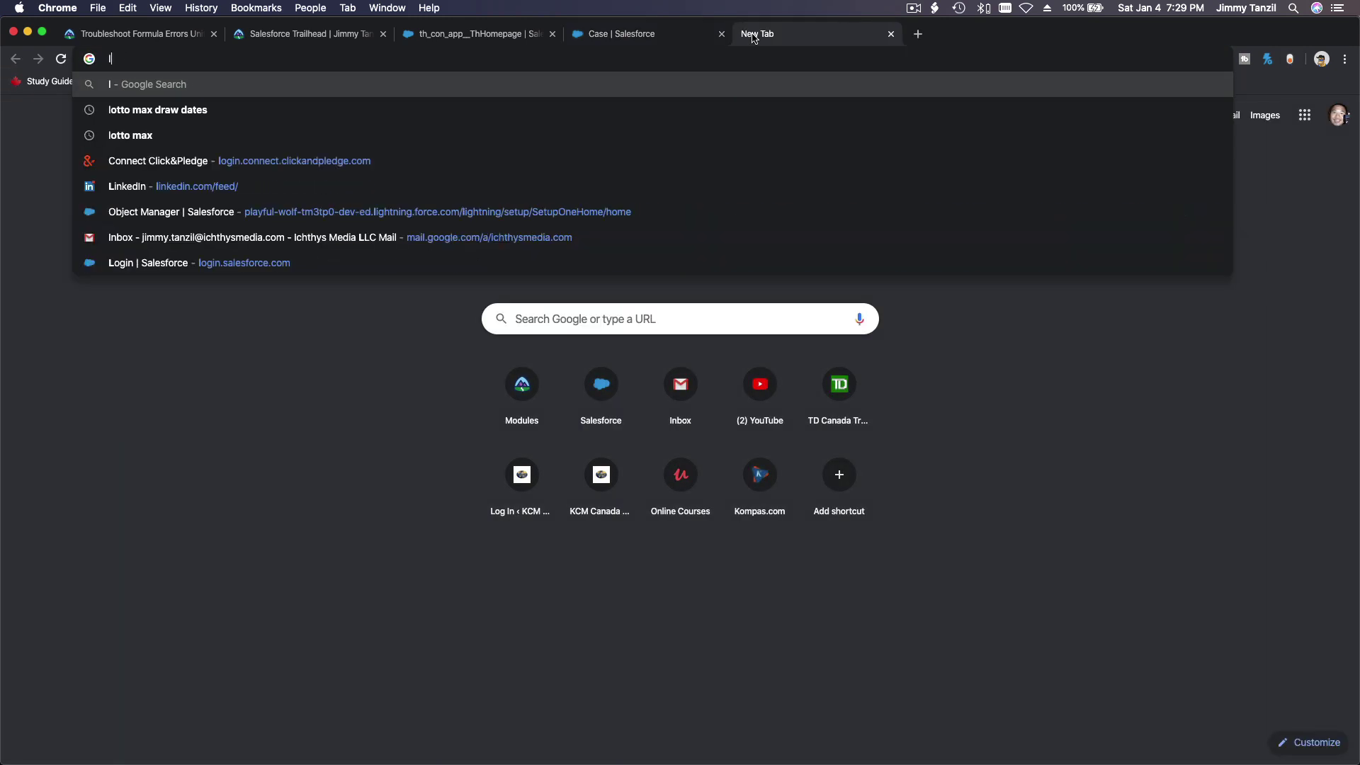
type("ast day ")
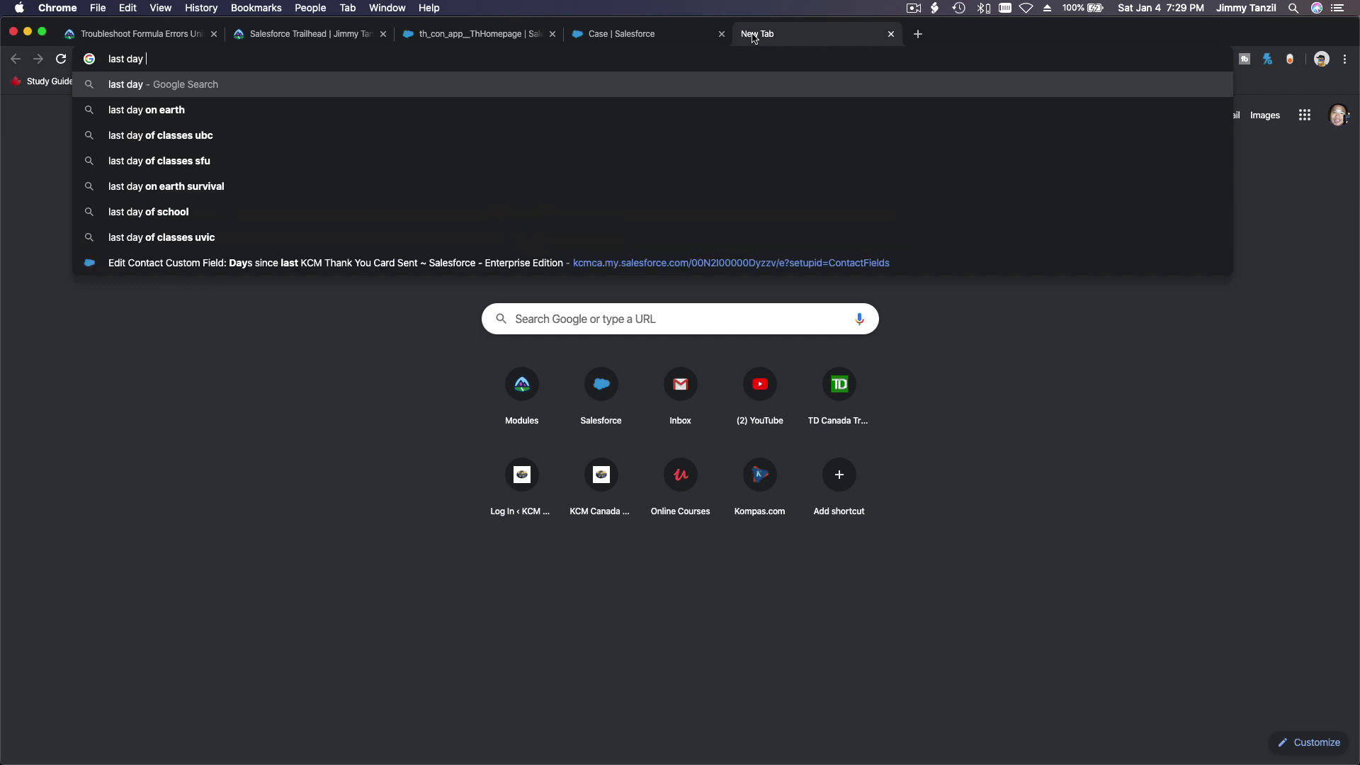
type("of month salesforce formula")
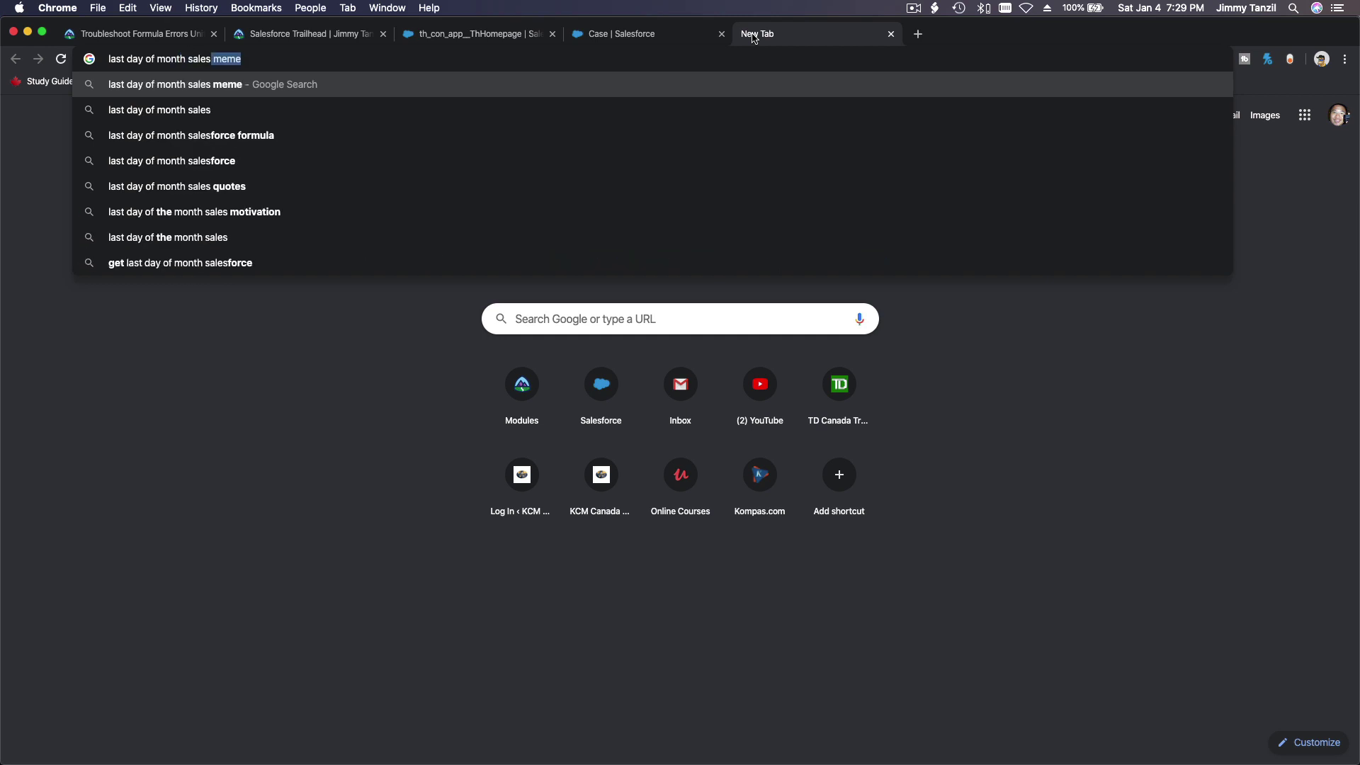
key("Return")
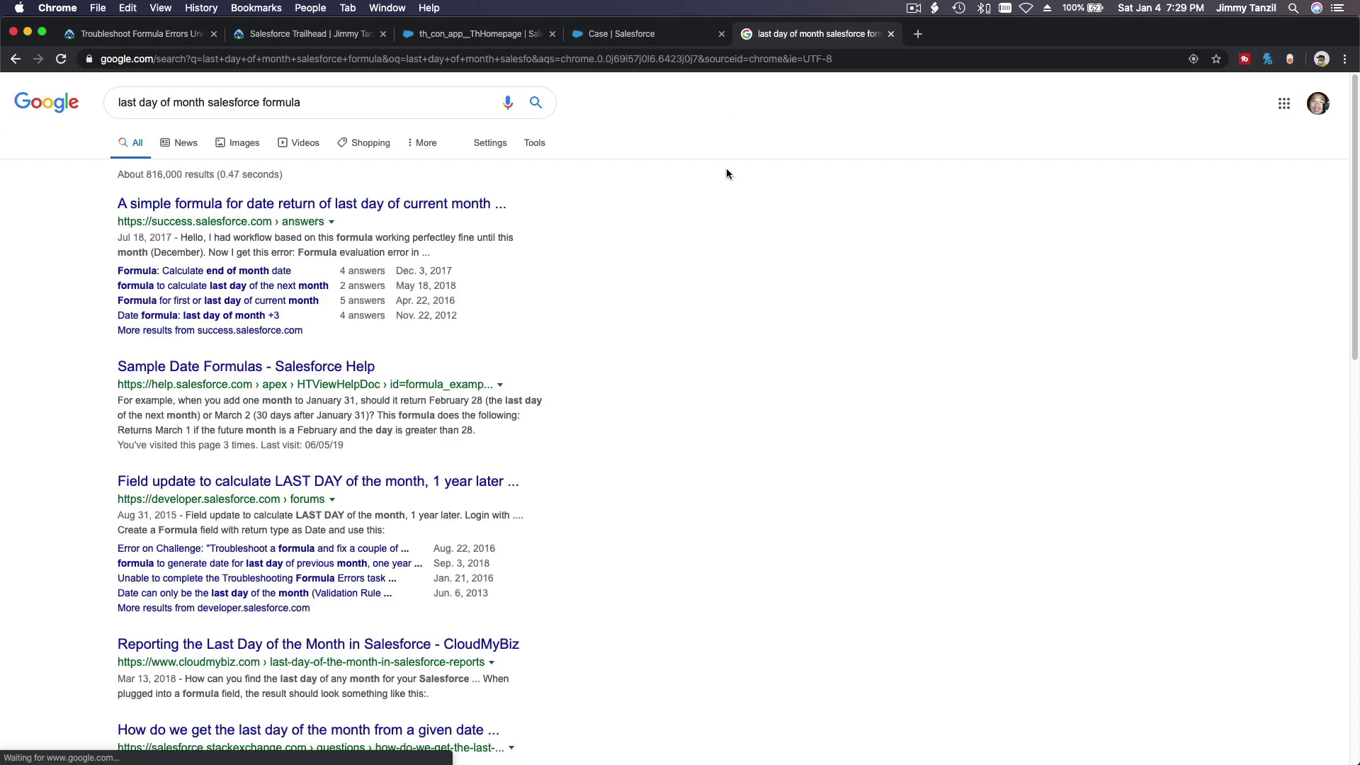
left_click(447, 201)
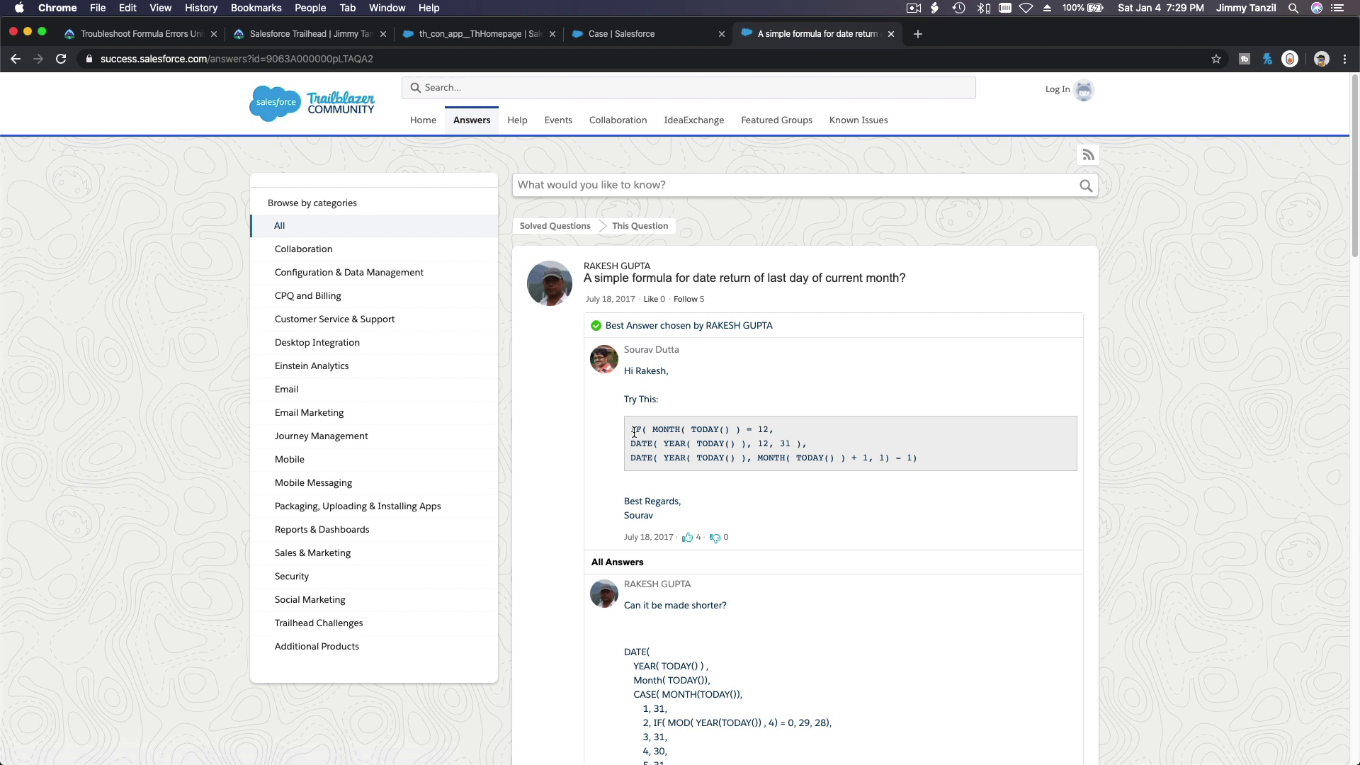
left_click_drag(630, 431, 925, 475)
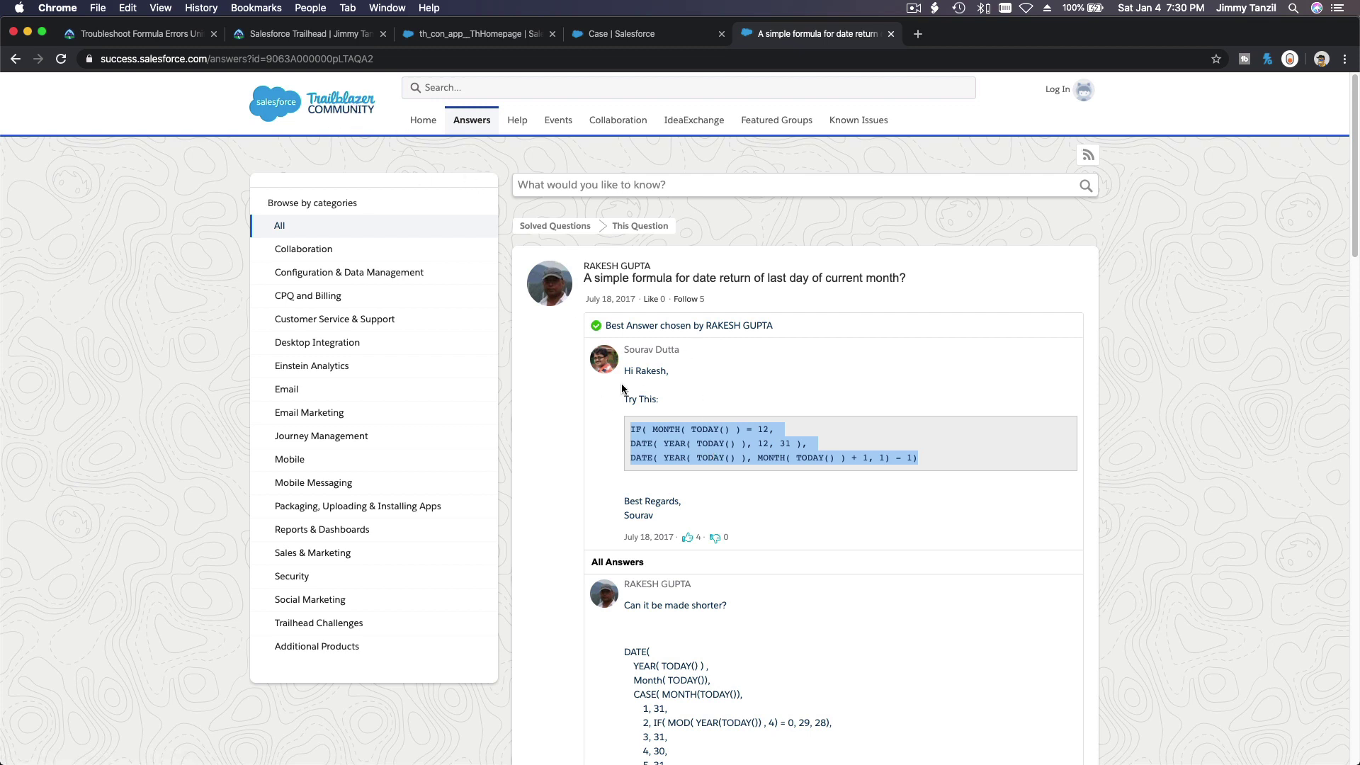
Step: Add the missing final ')' so the formula passes Check Syntax at 307 characters, then continue
left_click(602, 43)
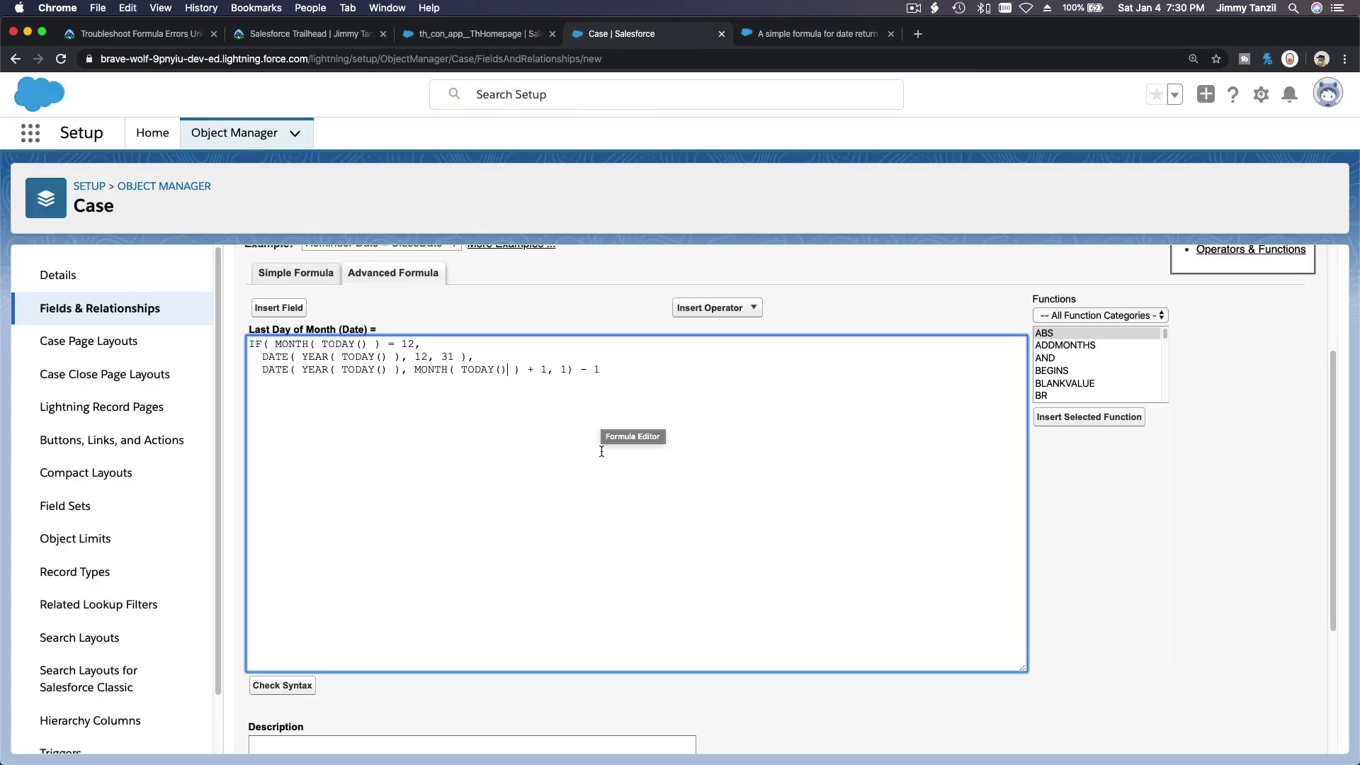
left_click(312, 685)
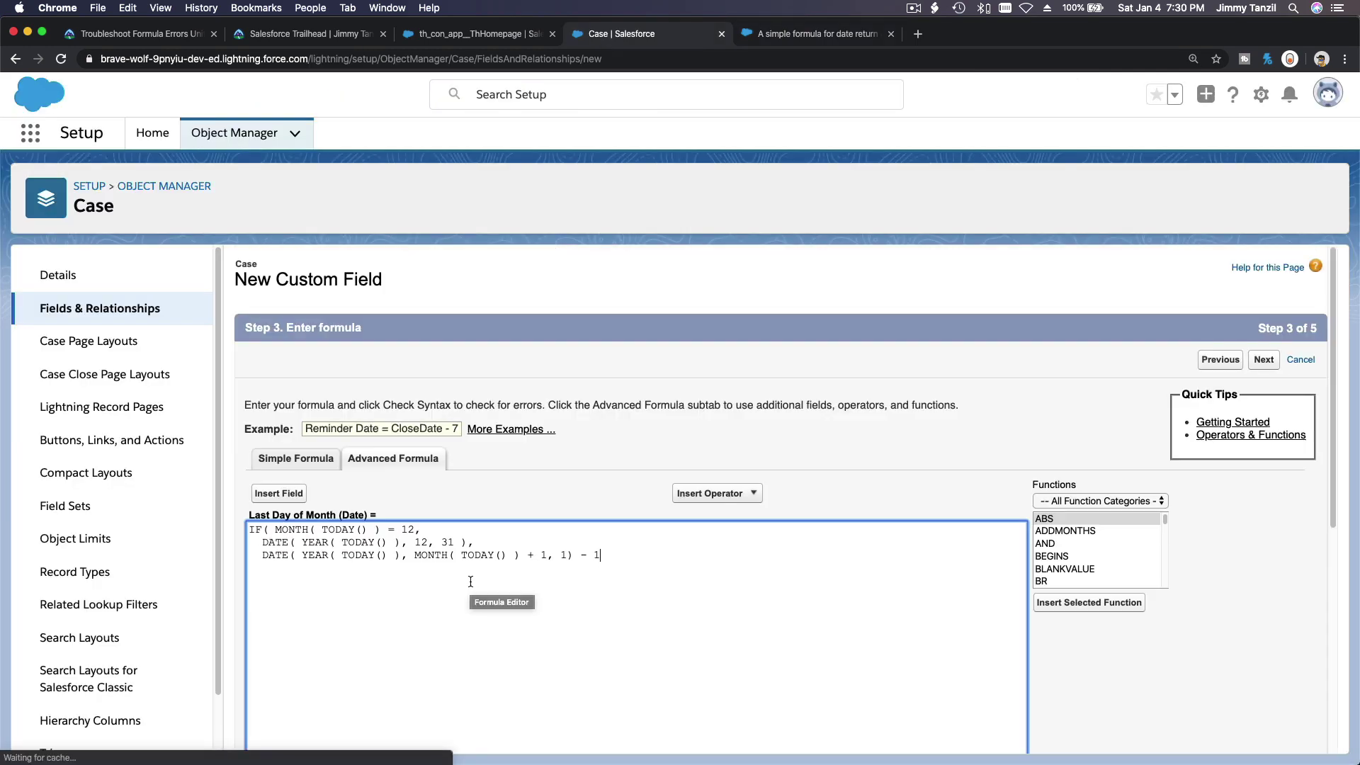
scroll(566, 593, "down", 3)
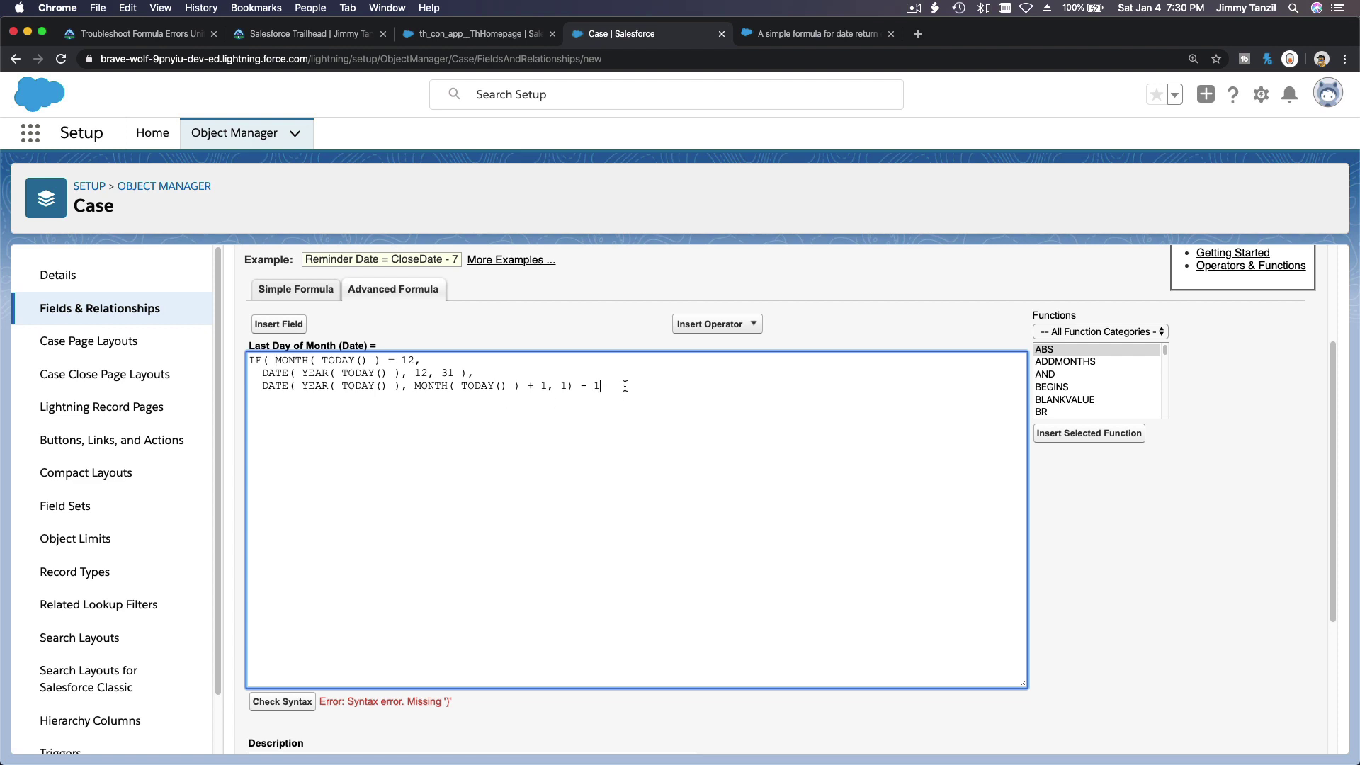
type(")")
left_click(304, 703)
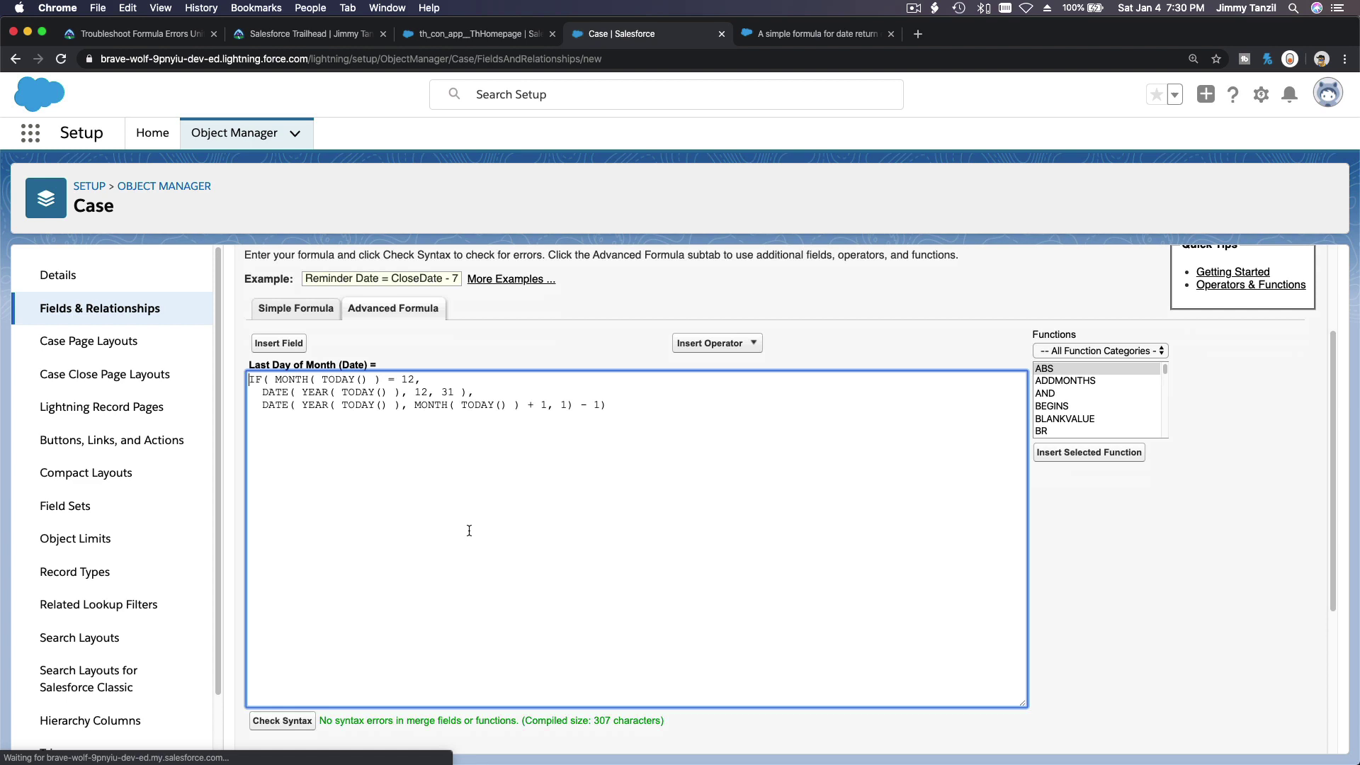
scroll(469, 531, "down", 2)
scroll(469, 530, "up", 2)
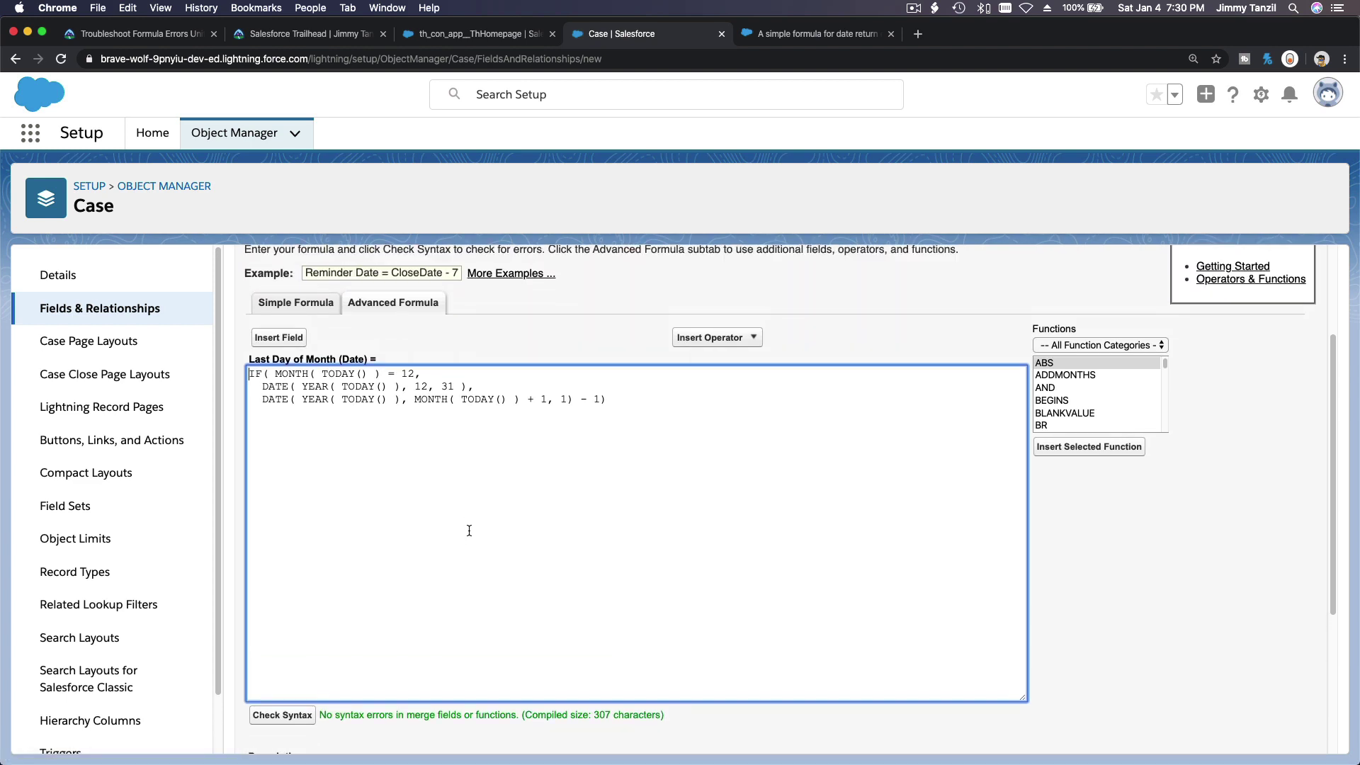
scroll(469, 531, "up", 3)
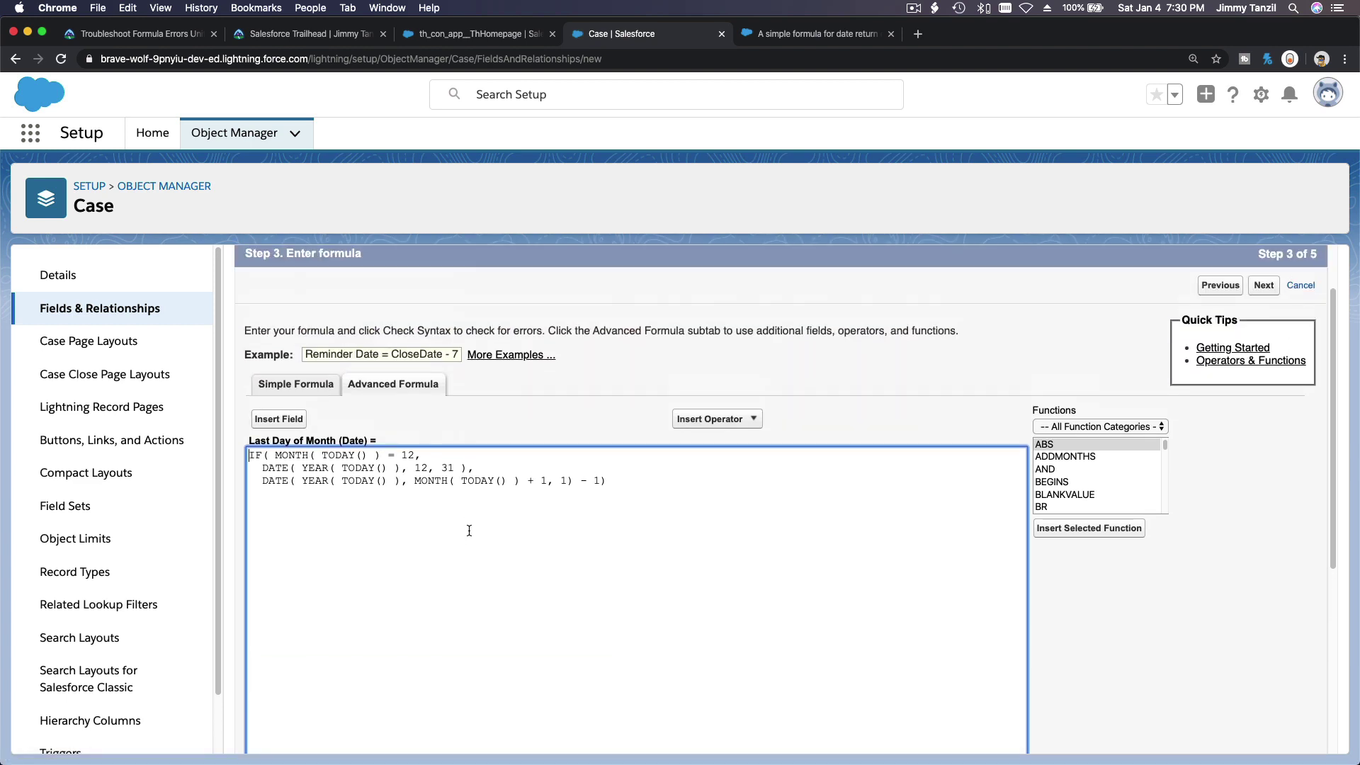
scroll(469, 530, "up", 1)
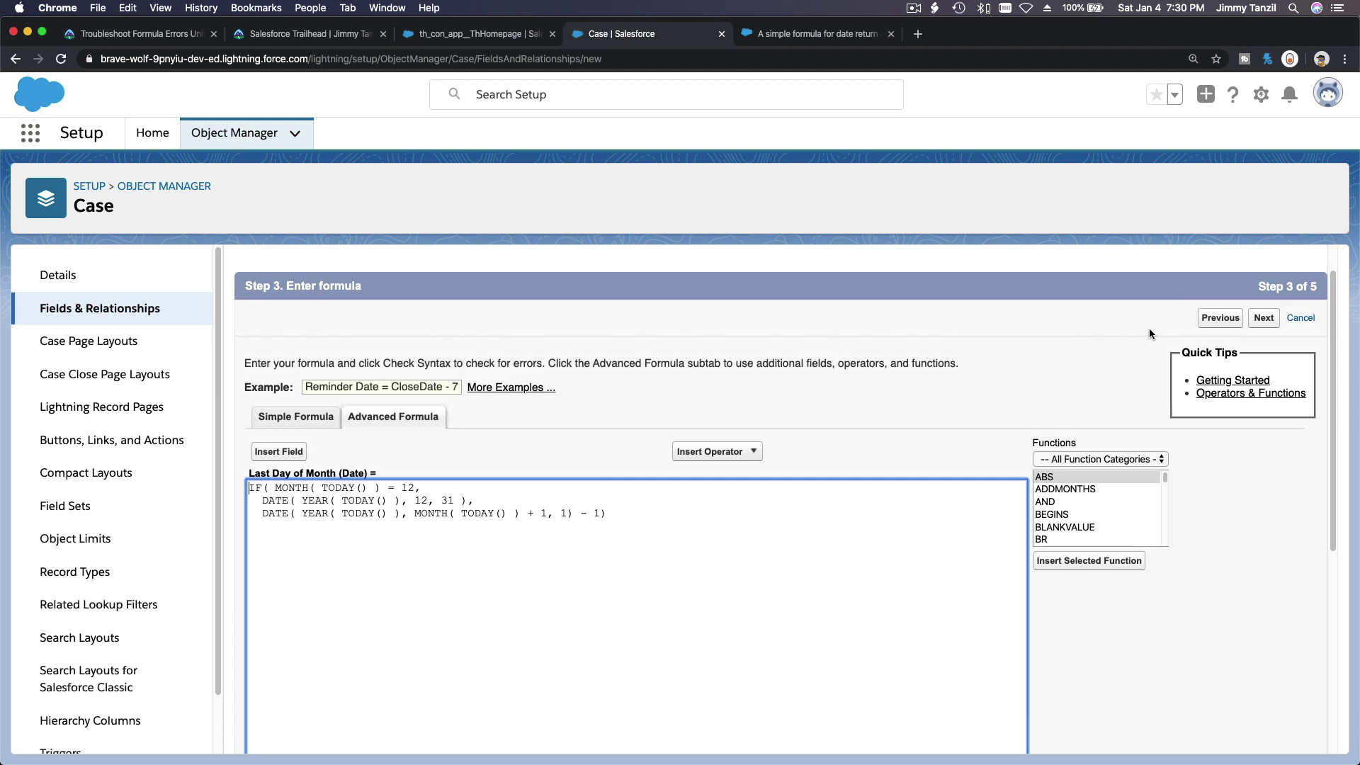
left_click(1264, 318)
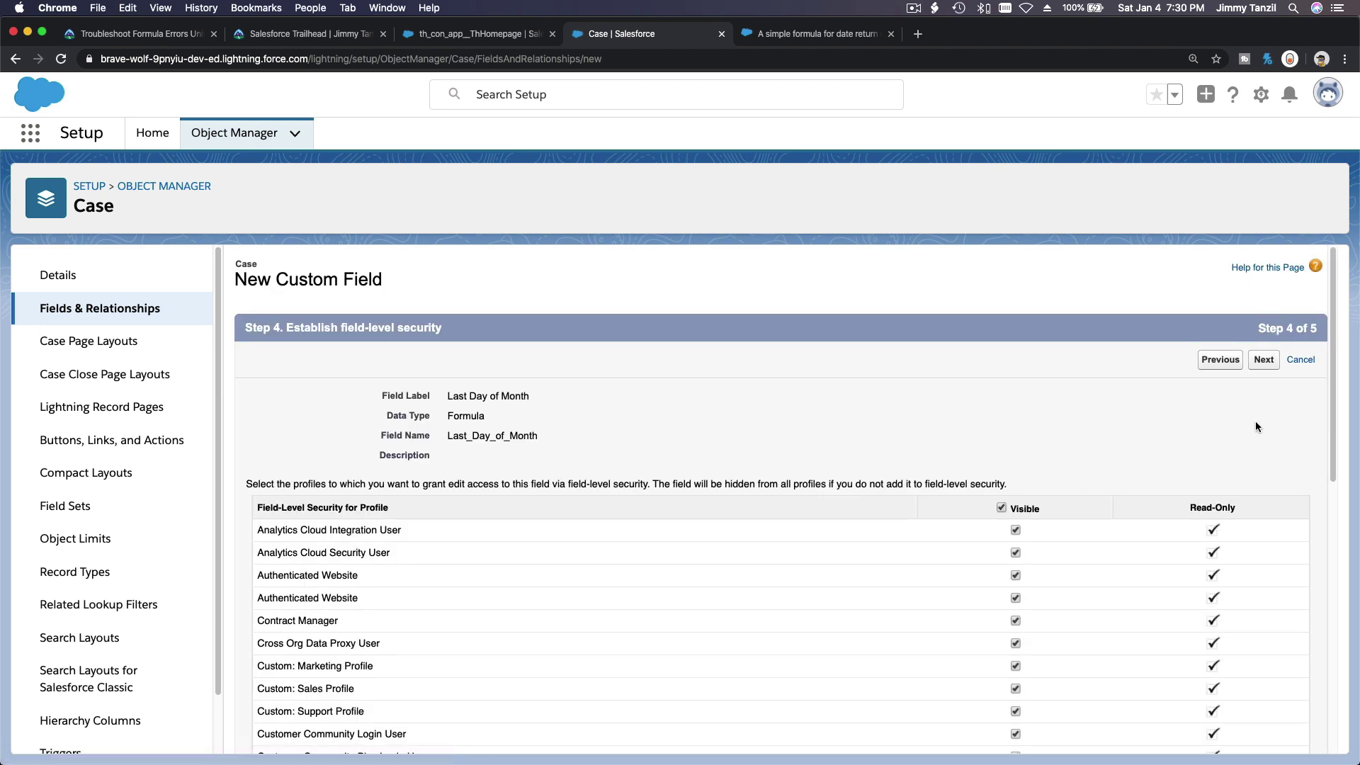
Step: Save Last Day of Month, then open its detail page by filtering Case fields for 'las'
left_click(1260, 360)
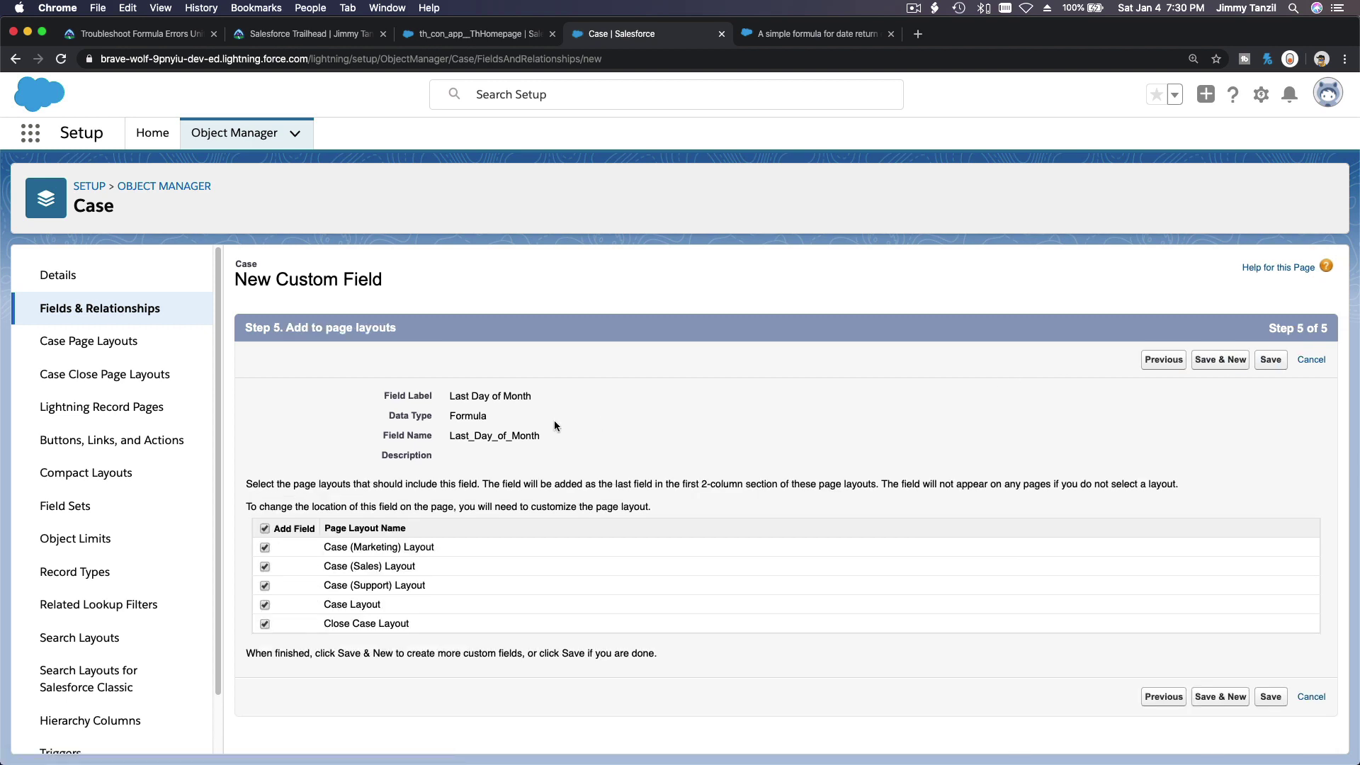
left_click(1271, 361)
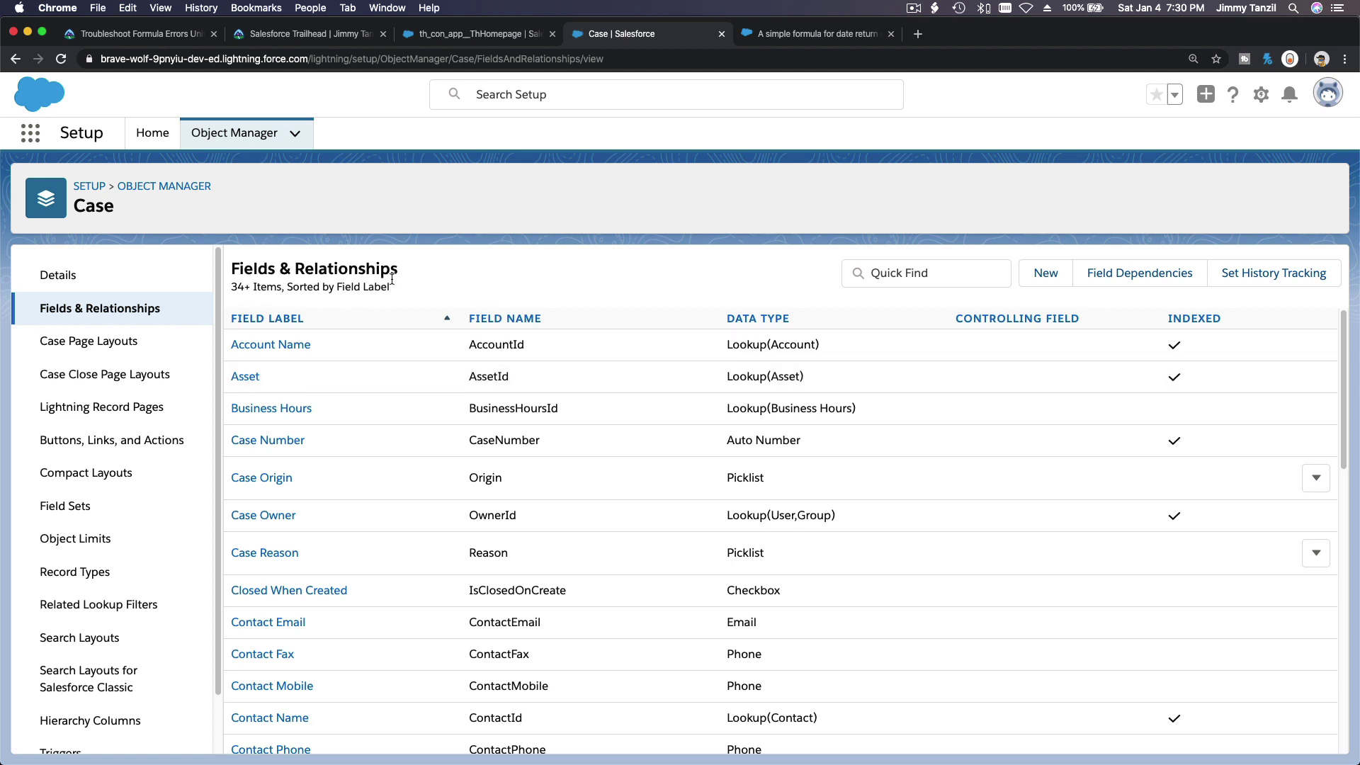
left_click(911, 279)
type("las")
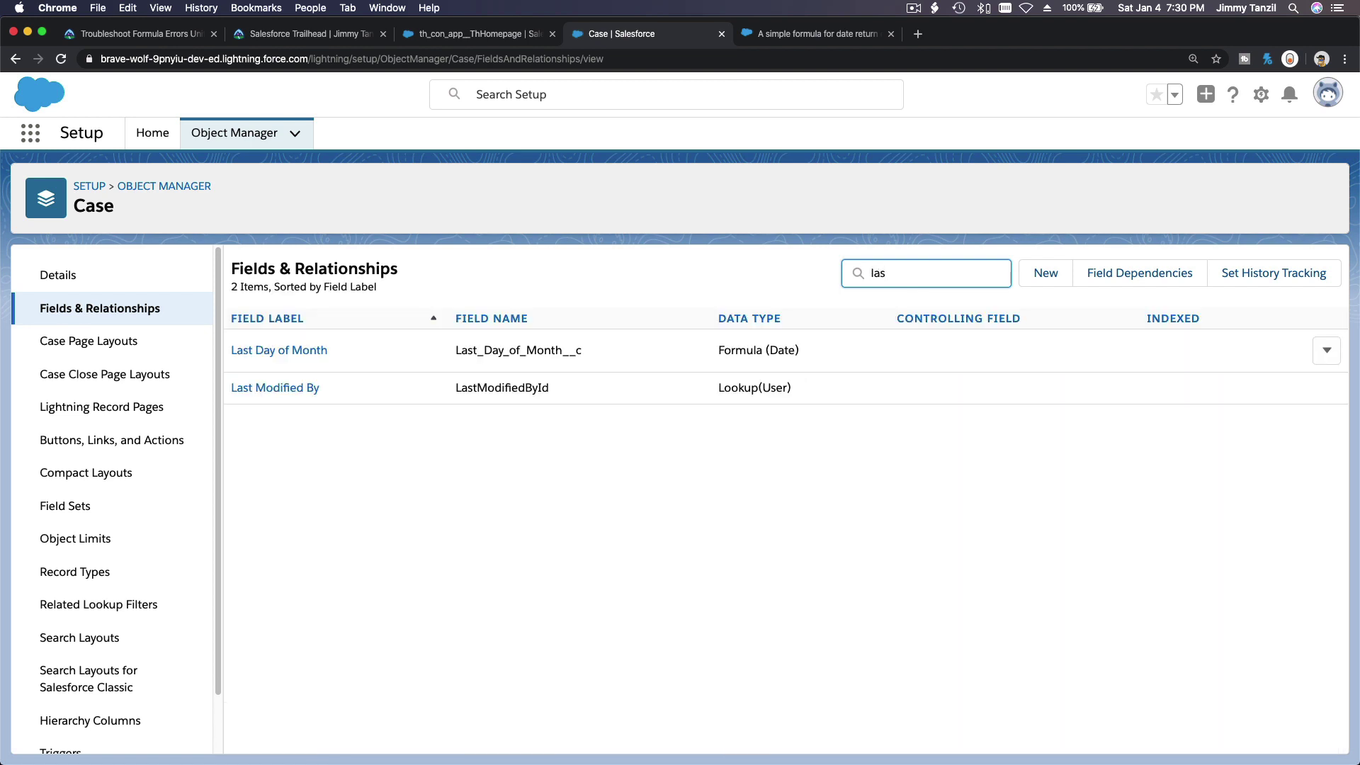
left_click(303, 350)
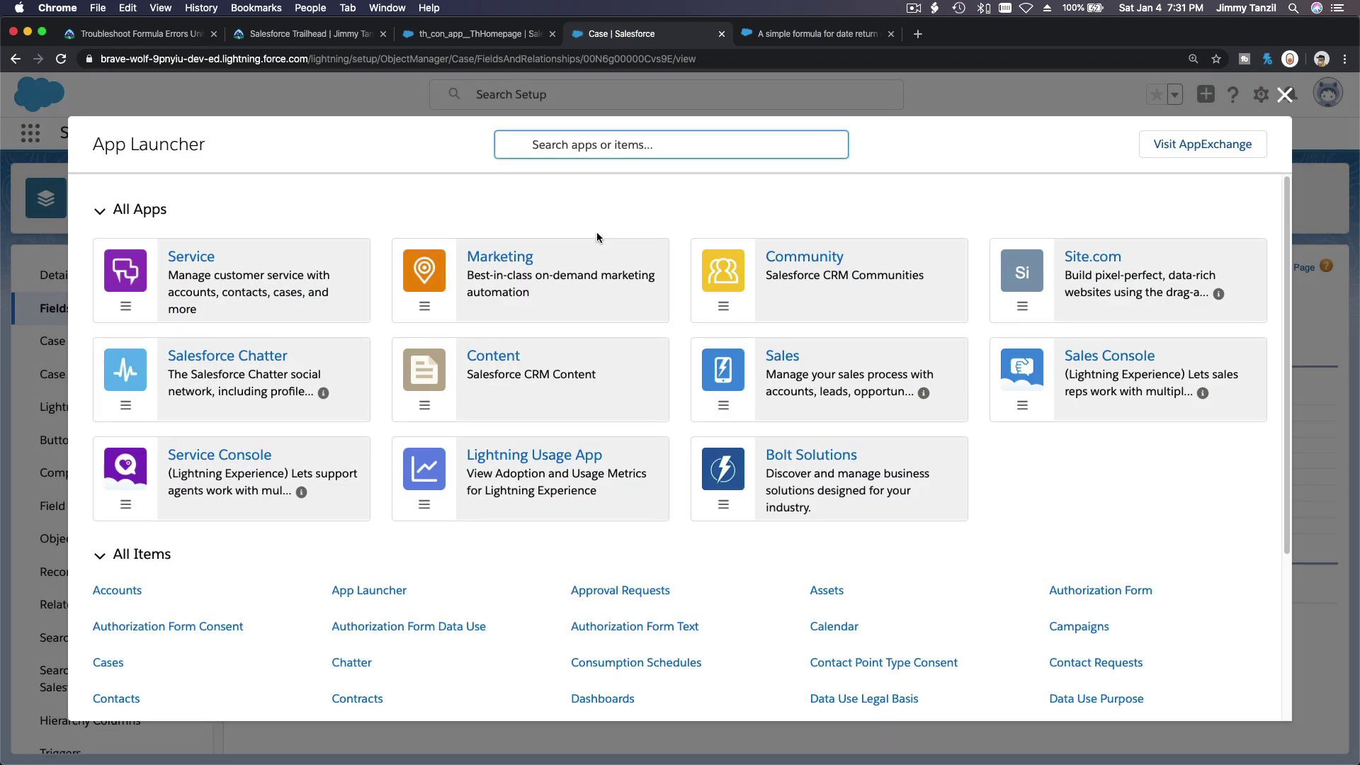
Step: From the Cases list, create and save a test case with Case Origin Phone, giving case 00001027
type("case")
left_click(108, 306)
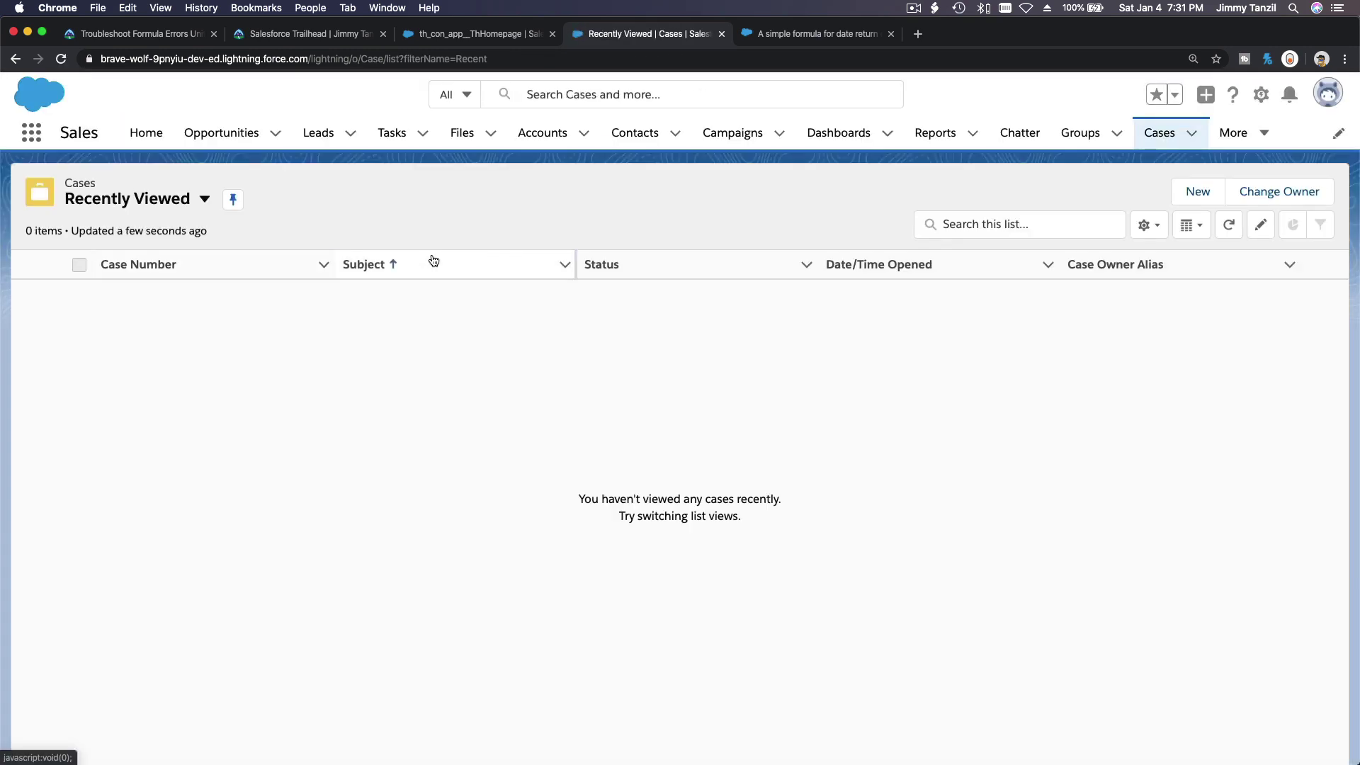
left_click(1196, 191)
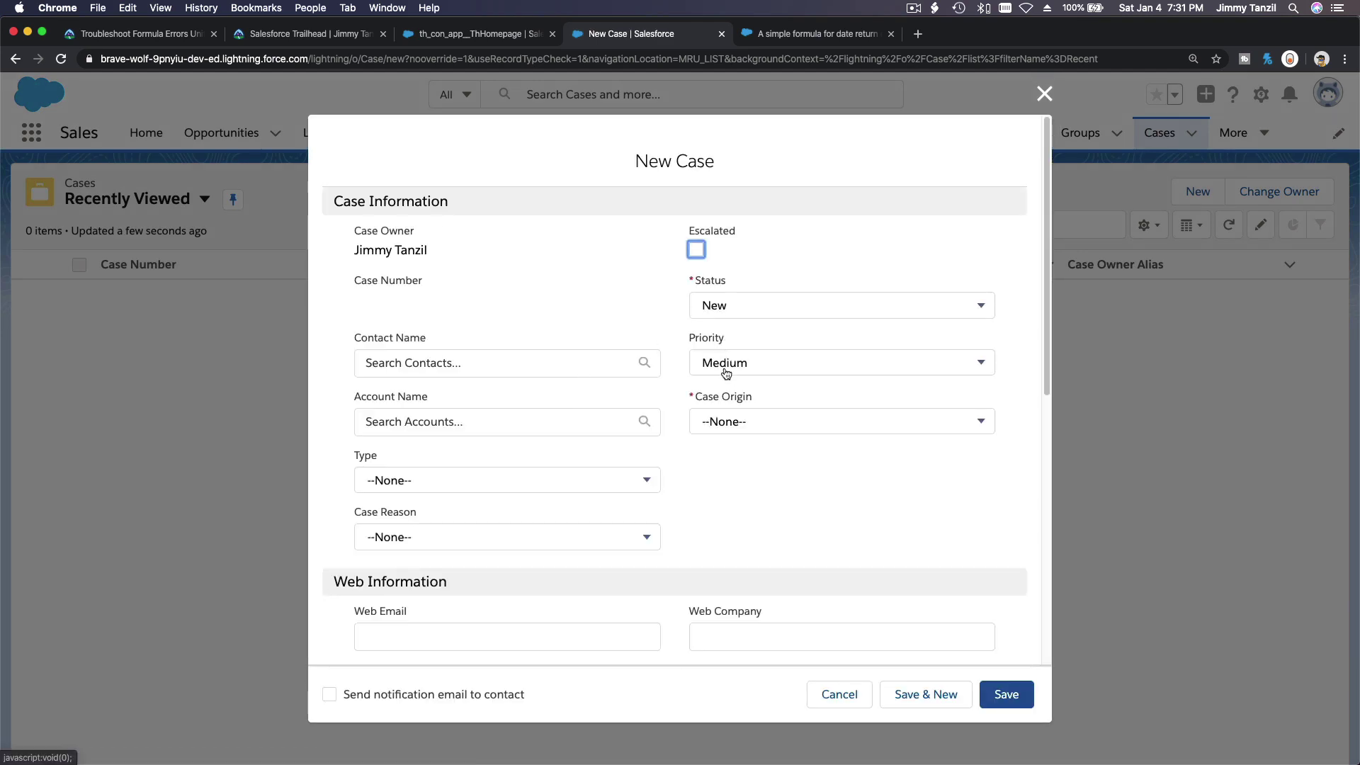
left_click(728, 422)
left_click(737, 491)
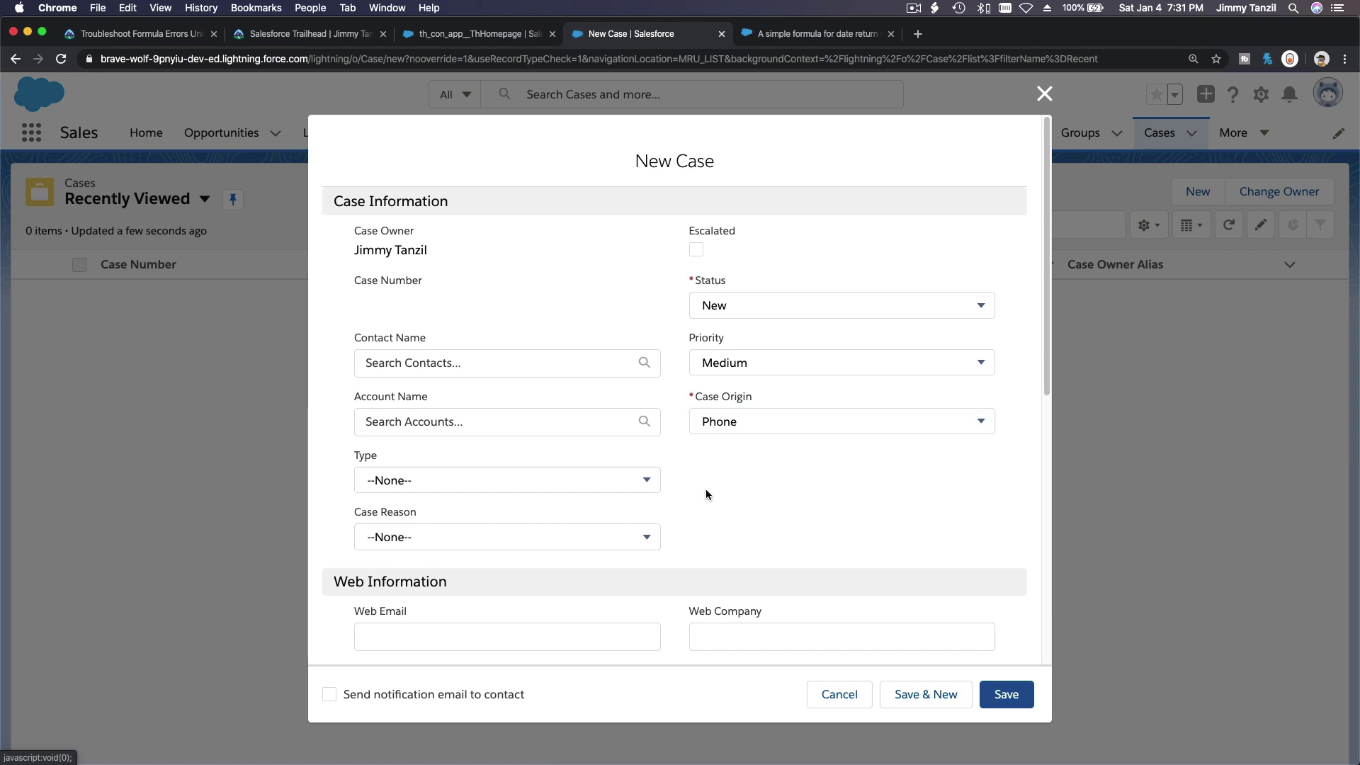
scroll(706, 489, "down", 3)
scroll(706, 490, "down", 8)
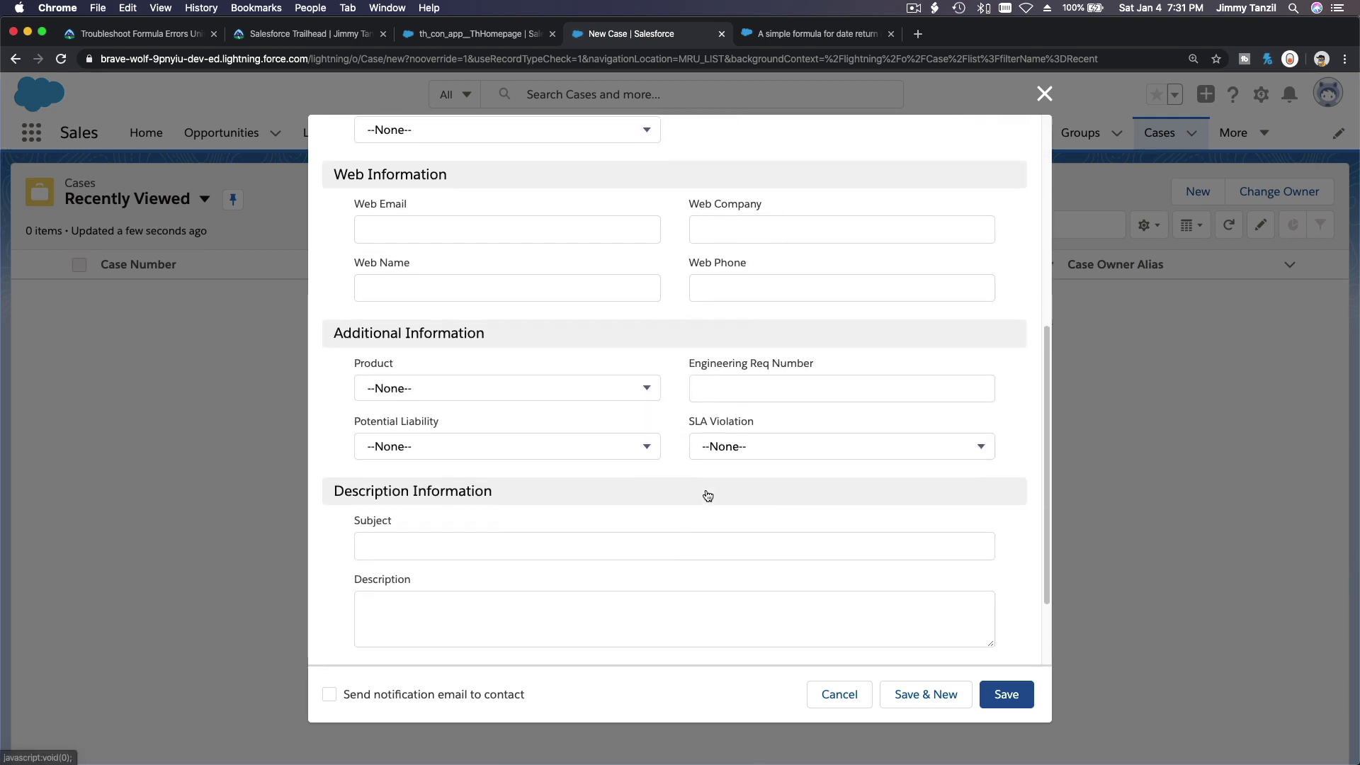
scroll(706, 490, "up", 10)
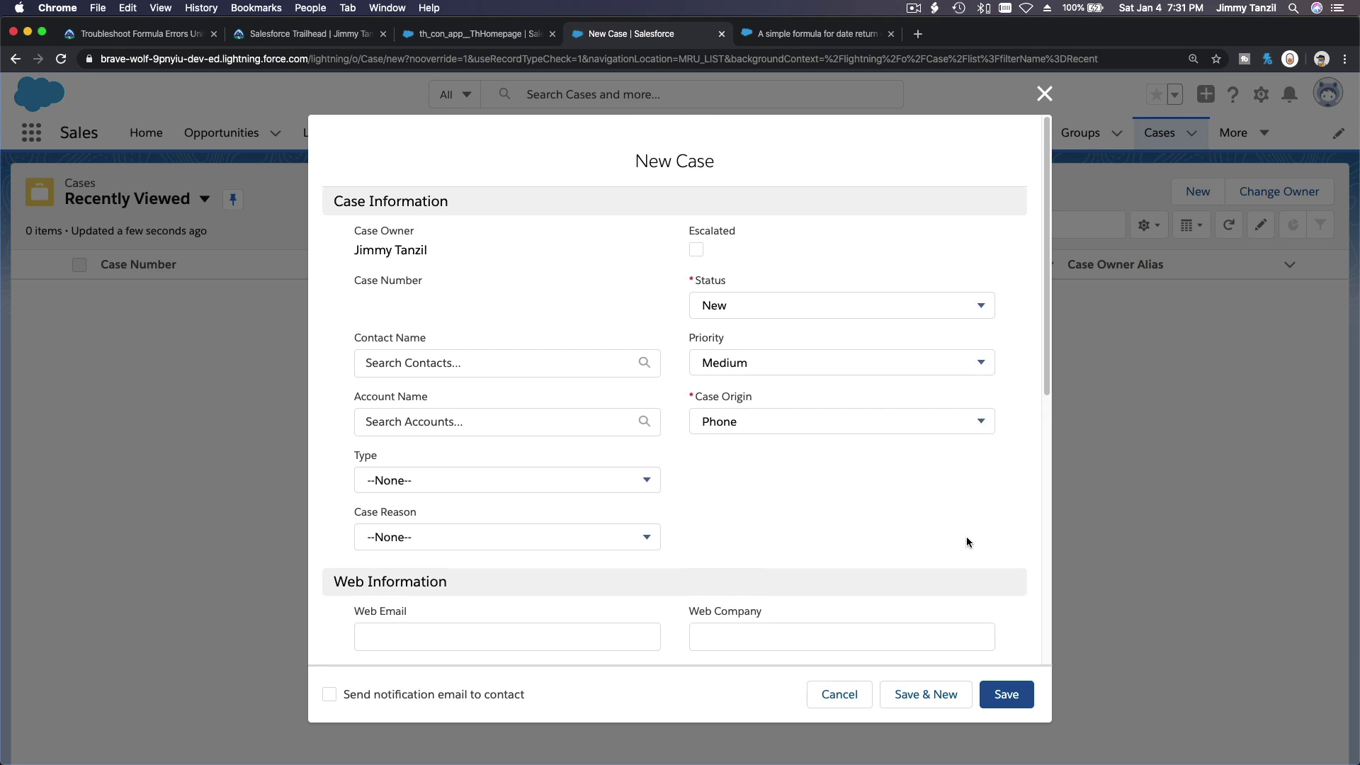
left_click(1007, 694)
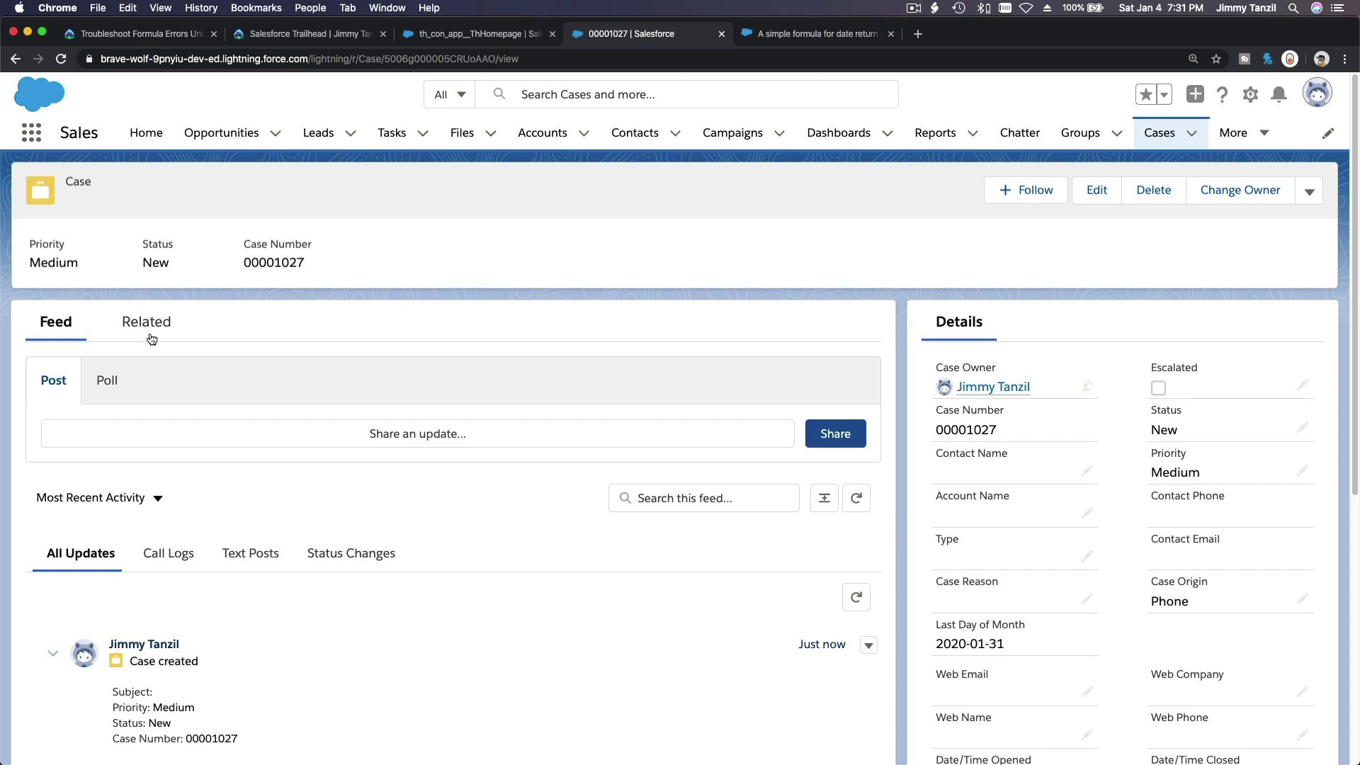
scroll(236, 381, "down", 3)
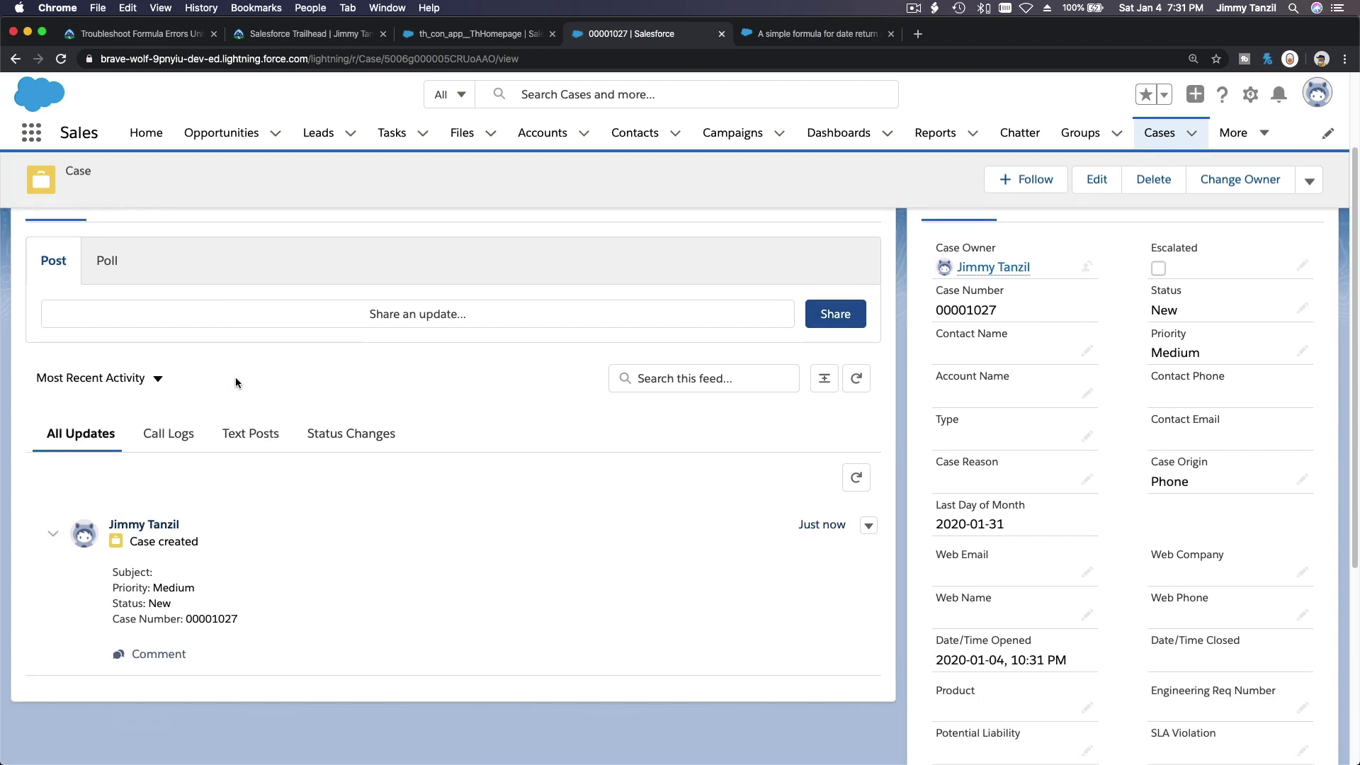
scroll(297, 371, "down", 1)
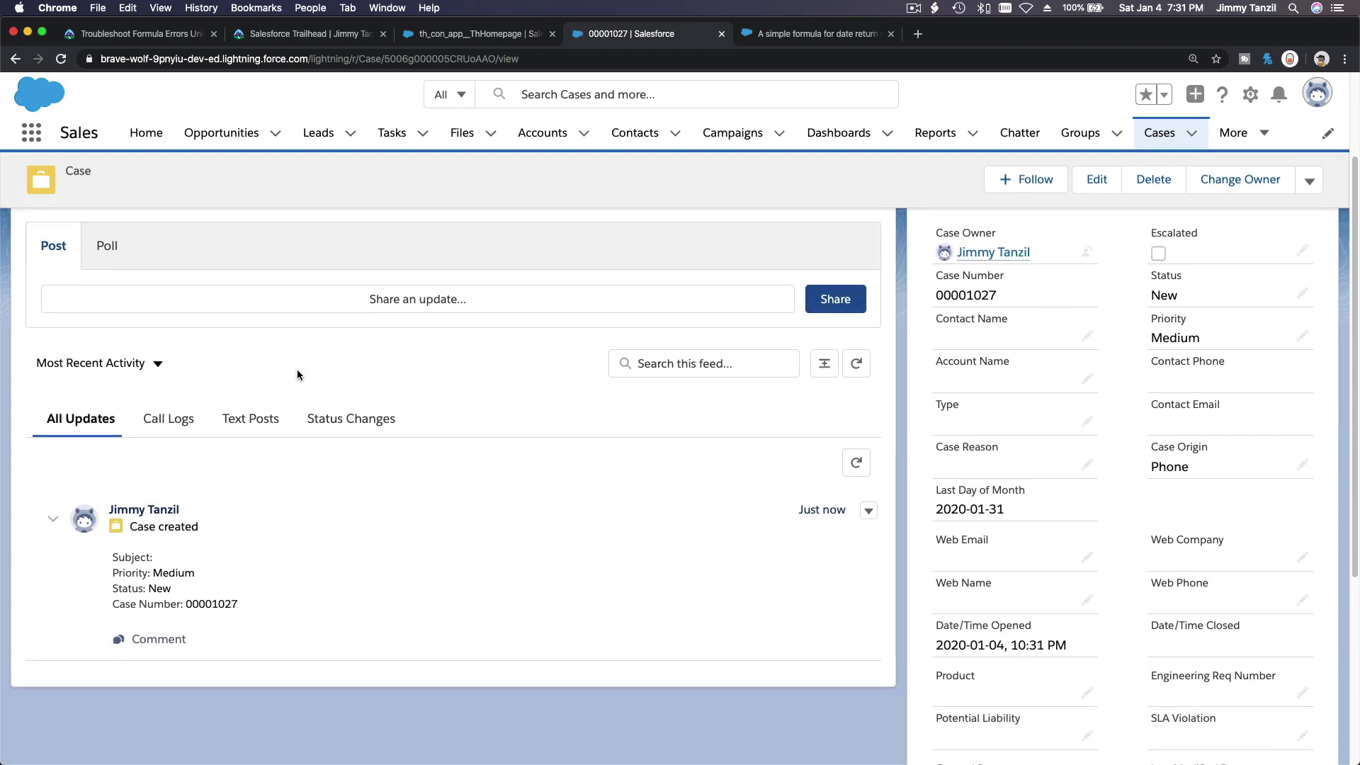
scroll(297, 374, "up", 1)
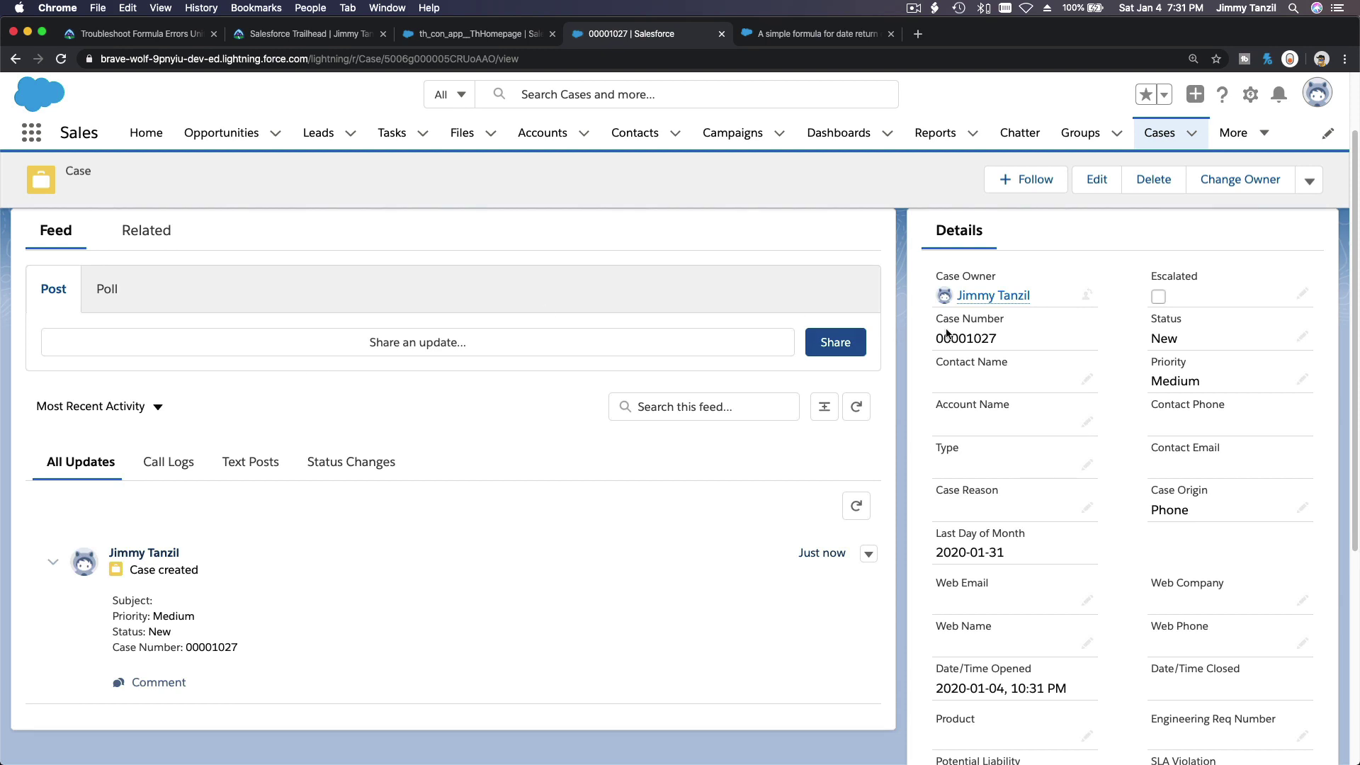
scroll(995, 310, "down", 5)
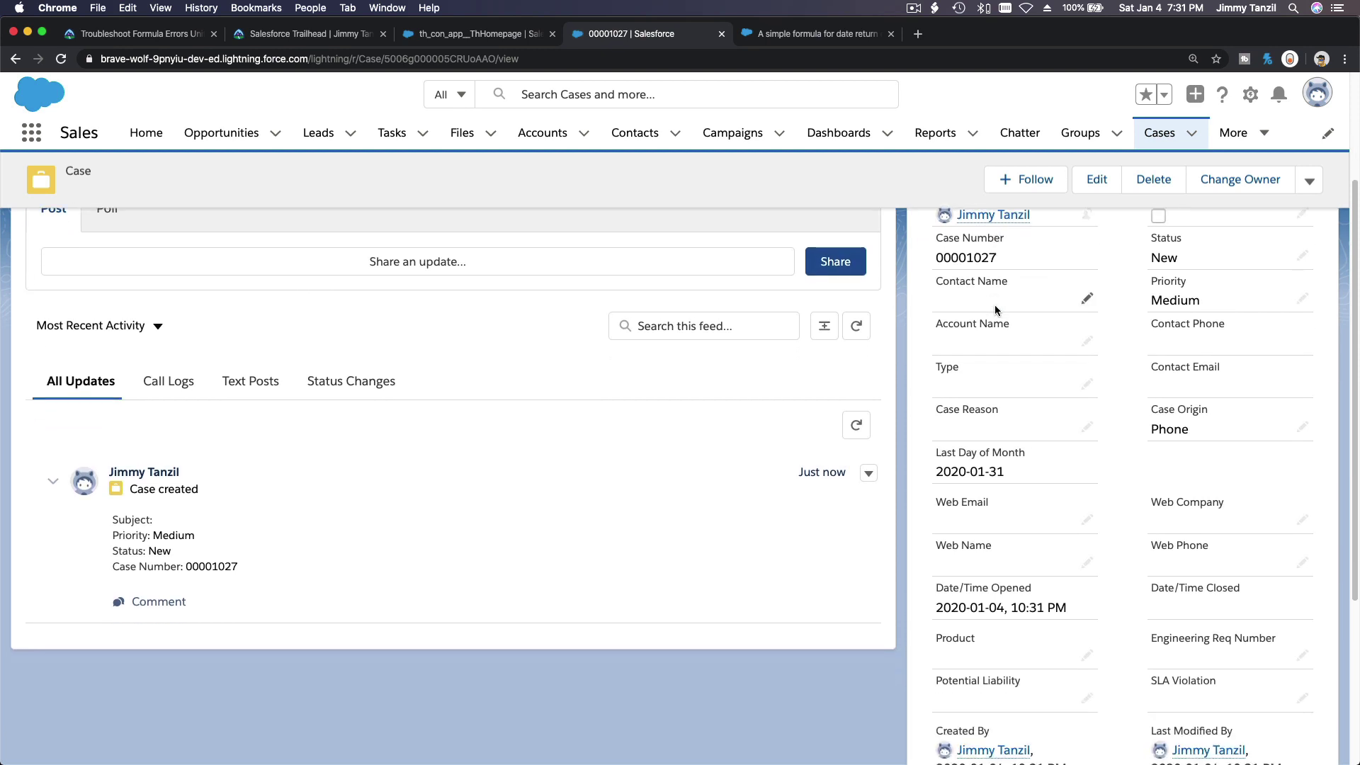
scroll(995, 306, "down", 5)
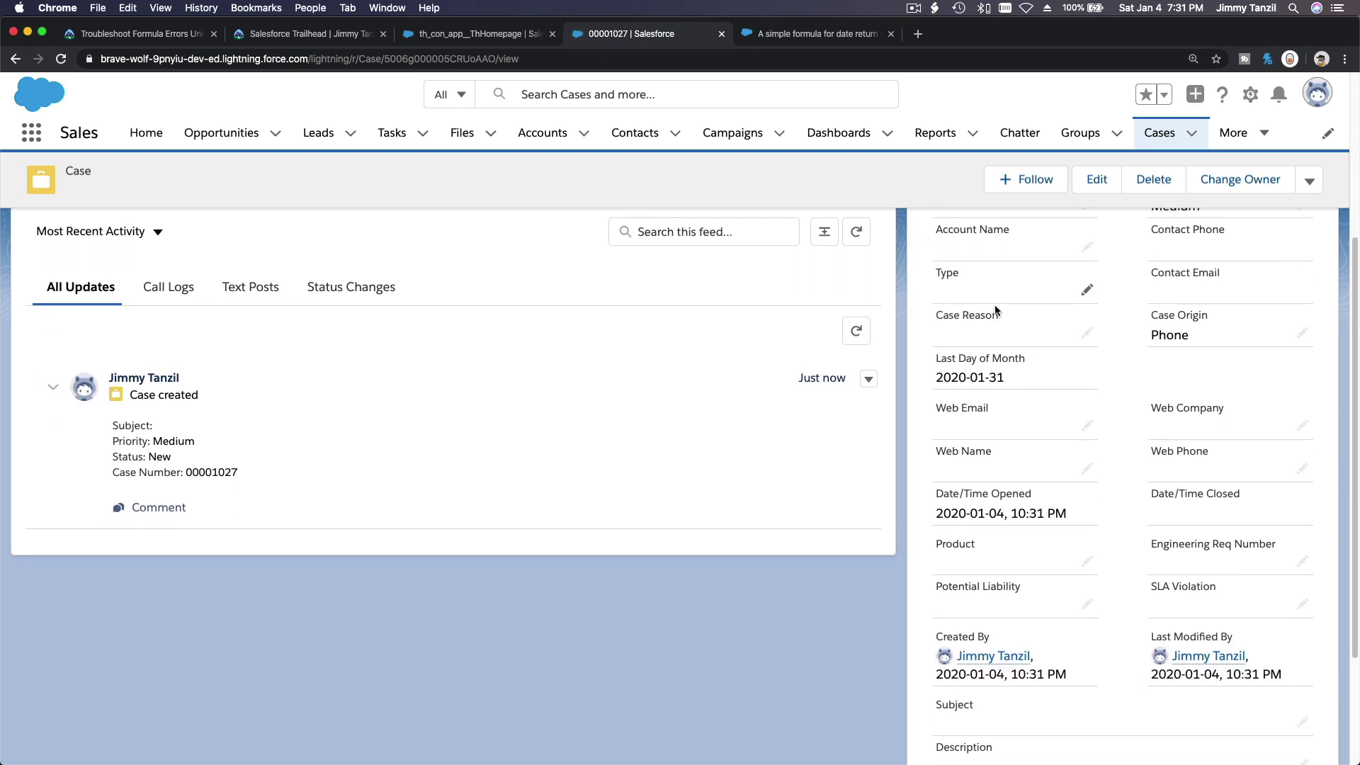
scroll(994, 310, "up", 1)
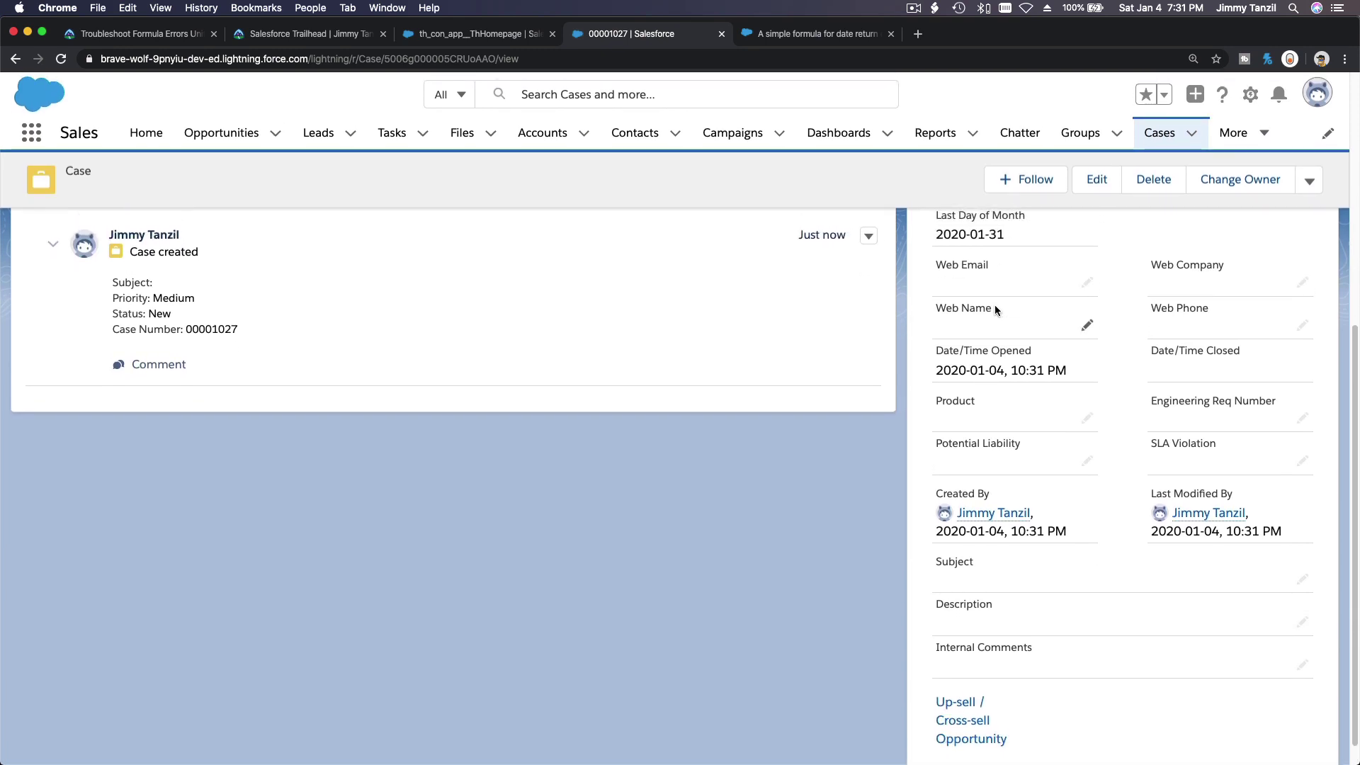
scroll(995, 308, "up", 3)
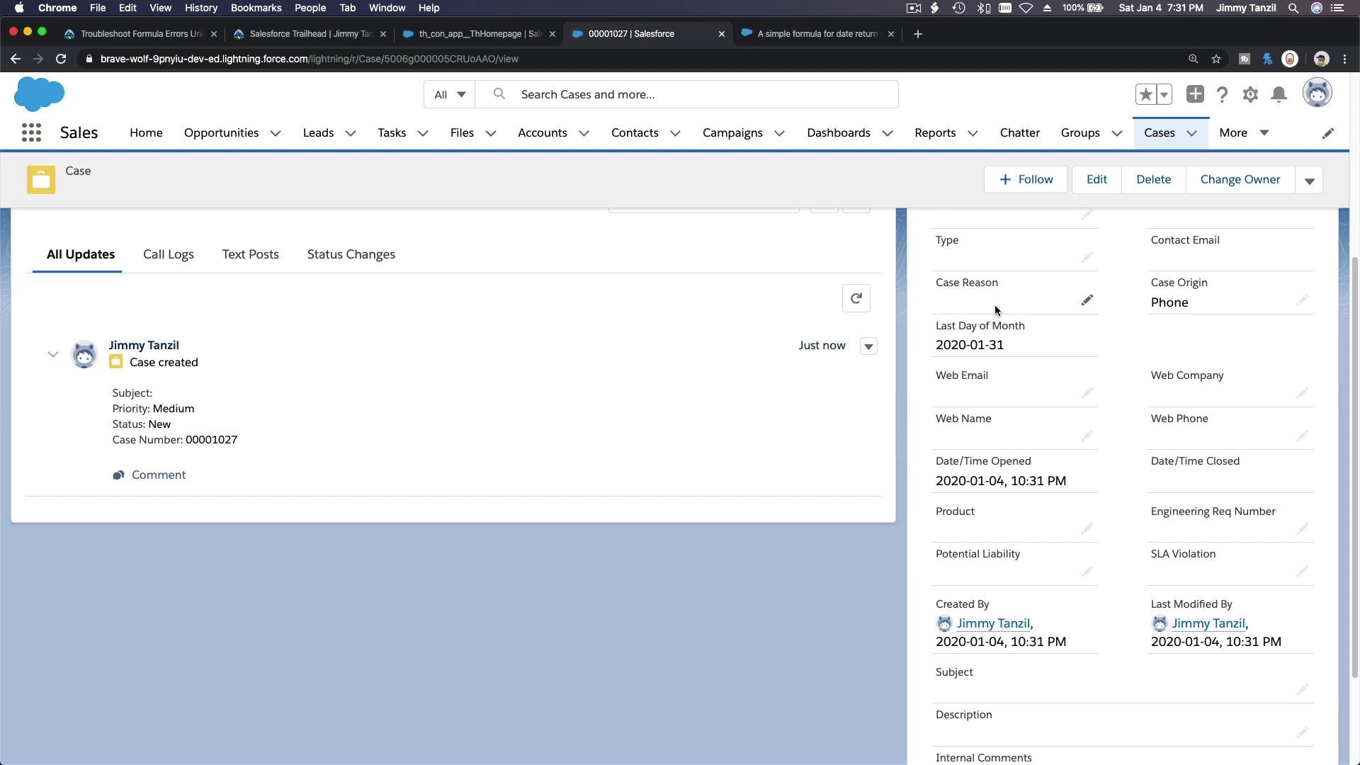
scroll(995, 305, "up", 5)
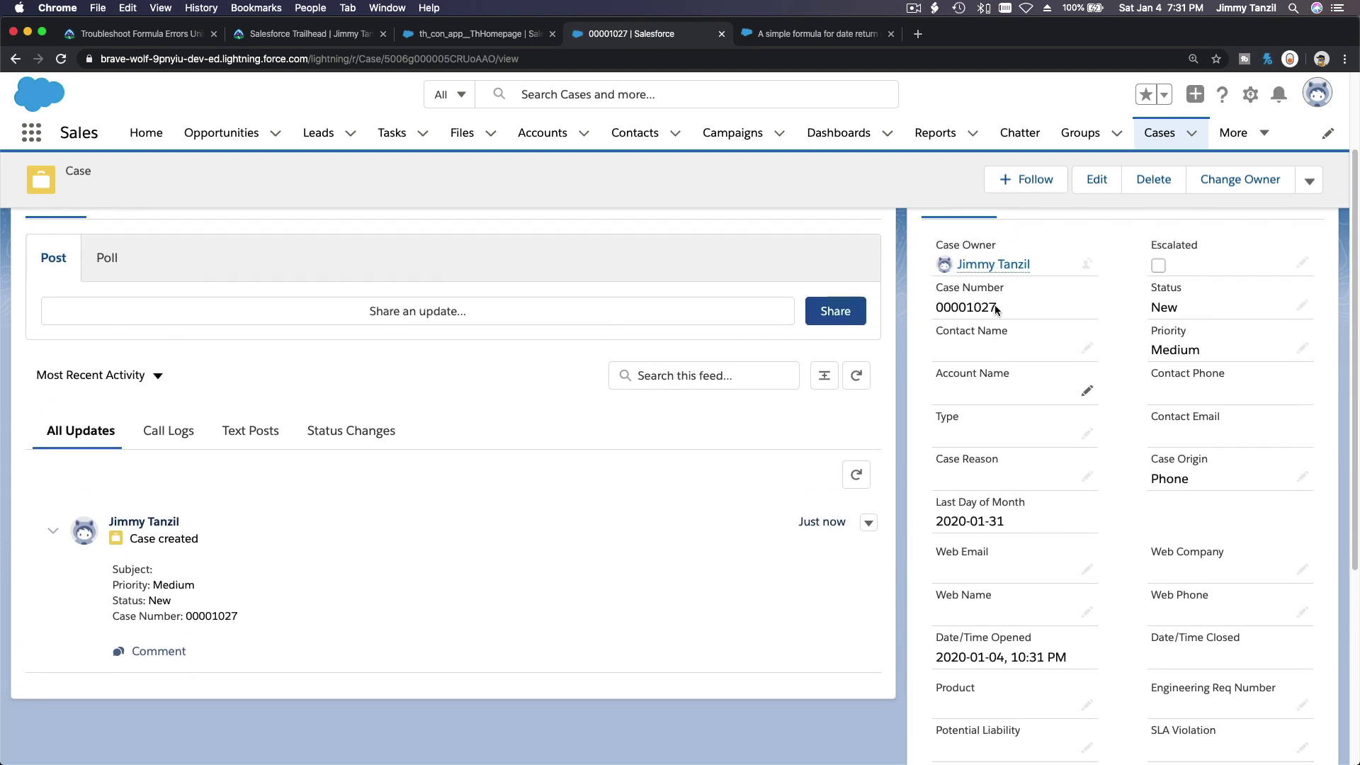
scroll(995, 305, "up", 3)
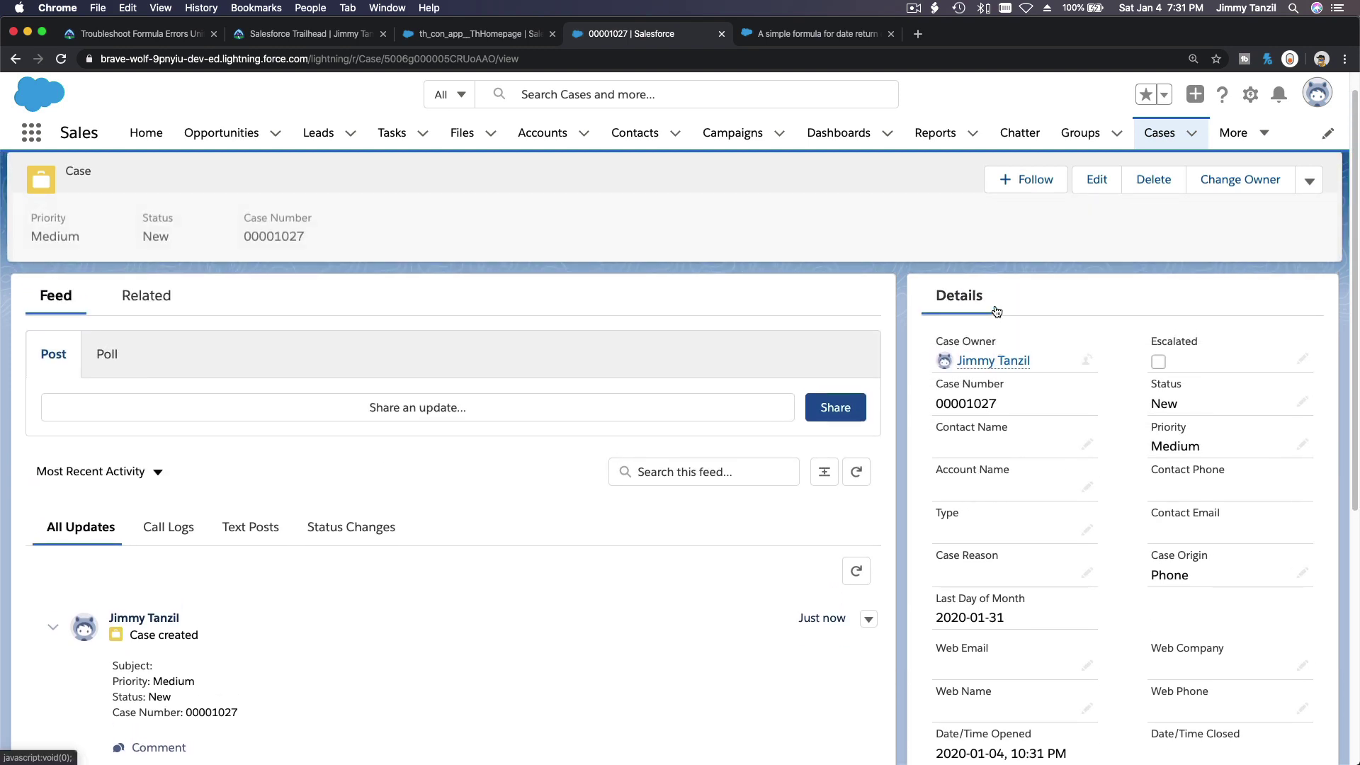
left_click(61, 59)
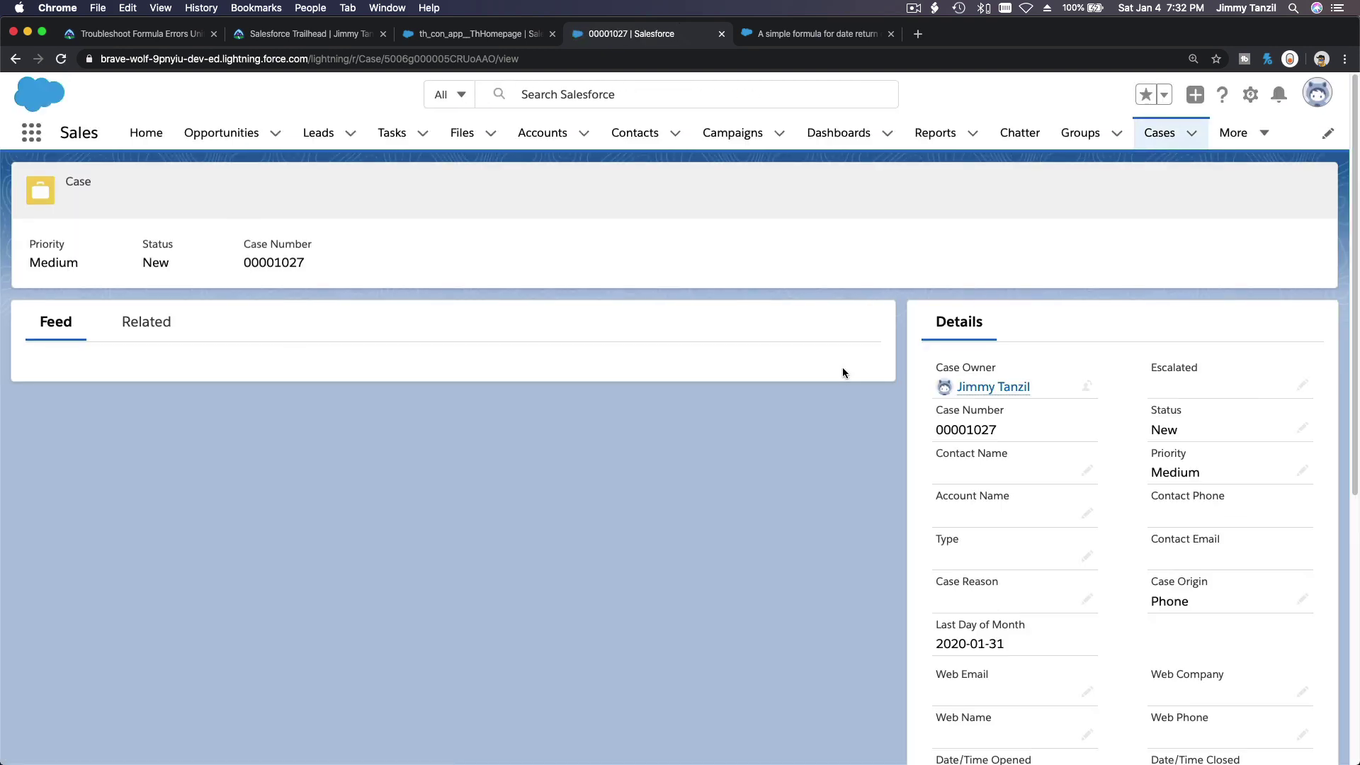
scroll(936, 362, "down", 2)
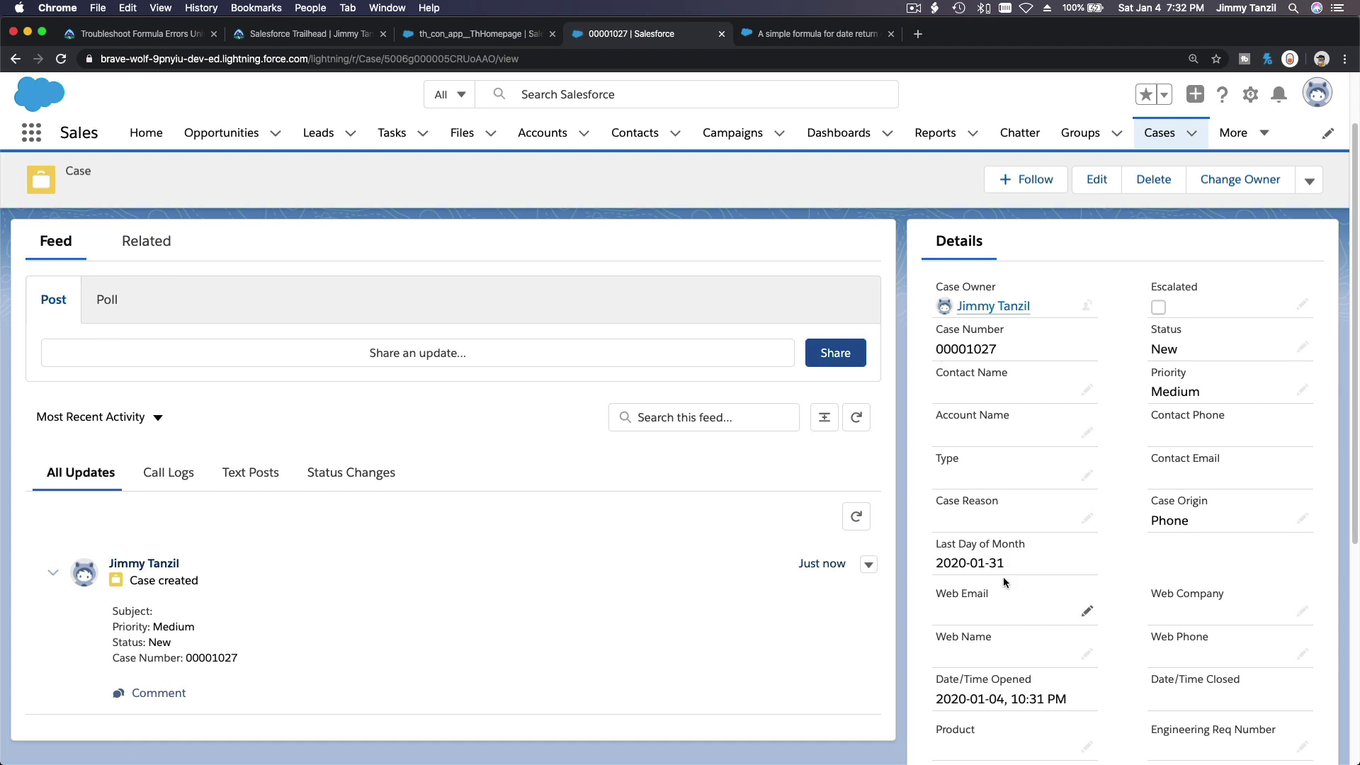
left_click_drag(939, 544, 1009, 565)
key("super+space")
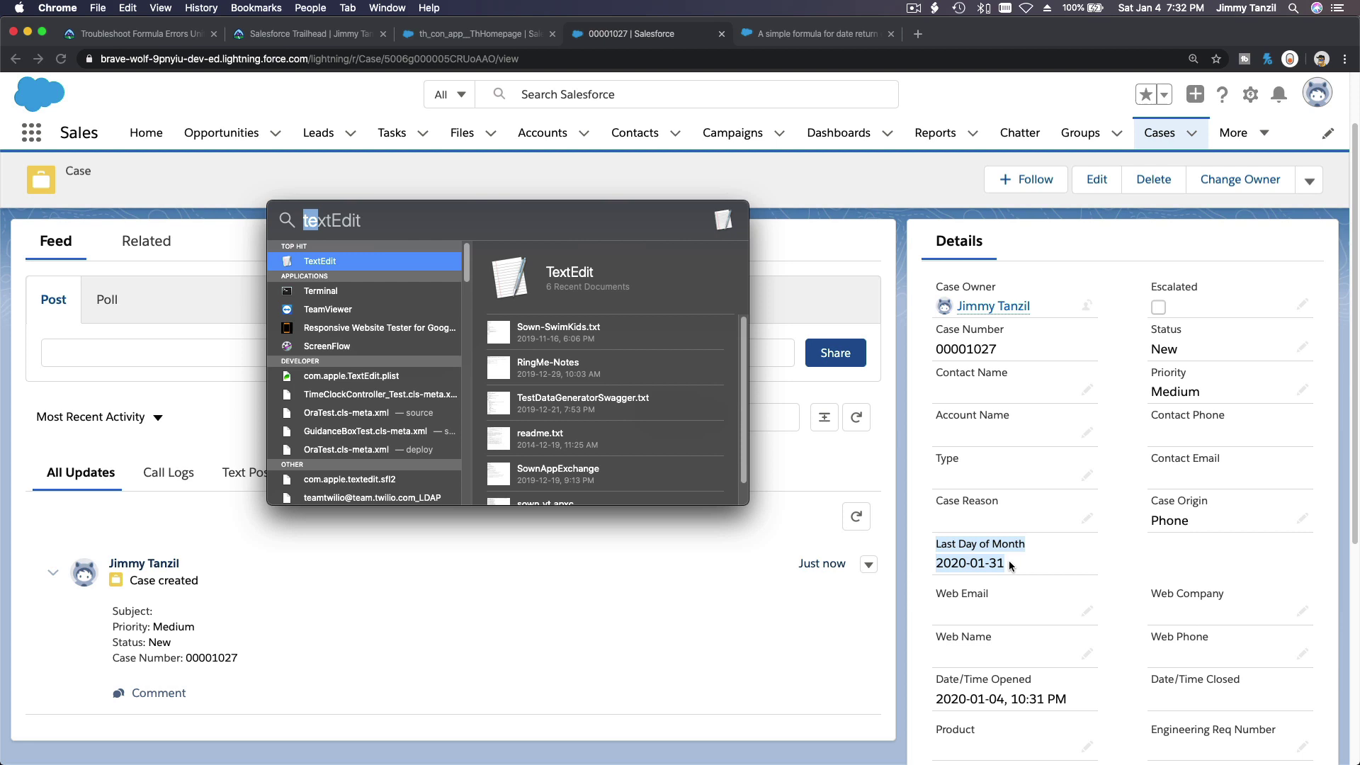
type("calendar")
key("Return")
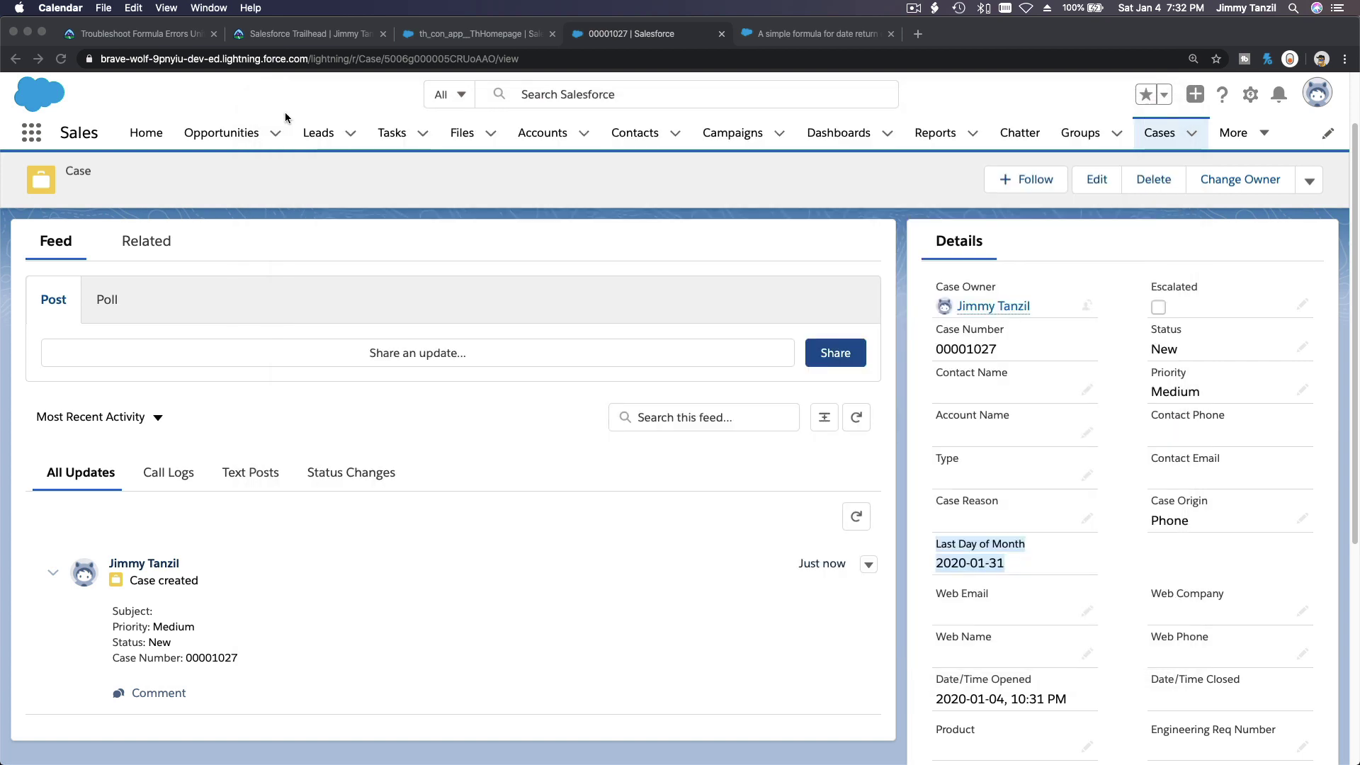
left_click(394, 206)
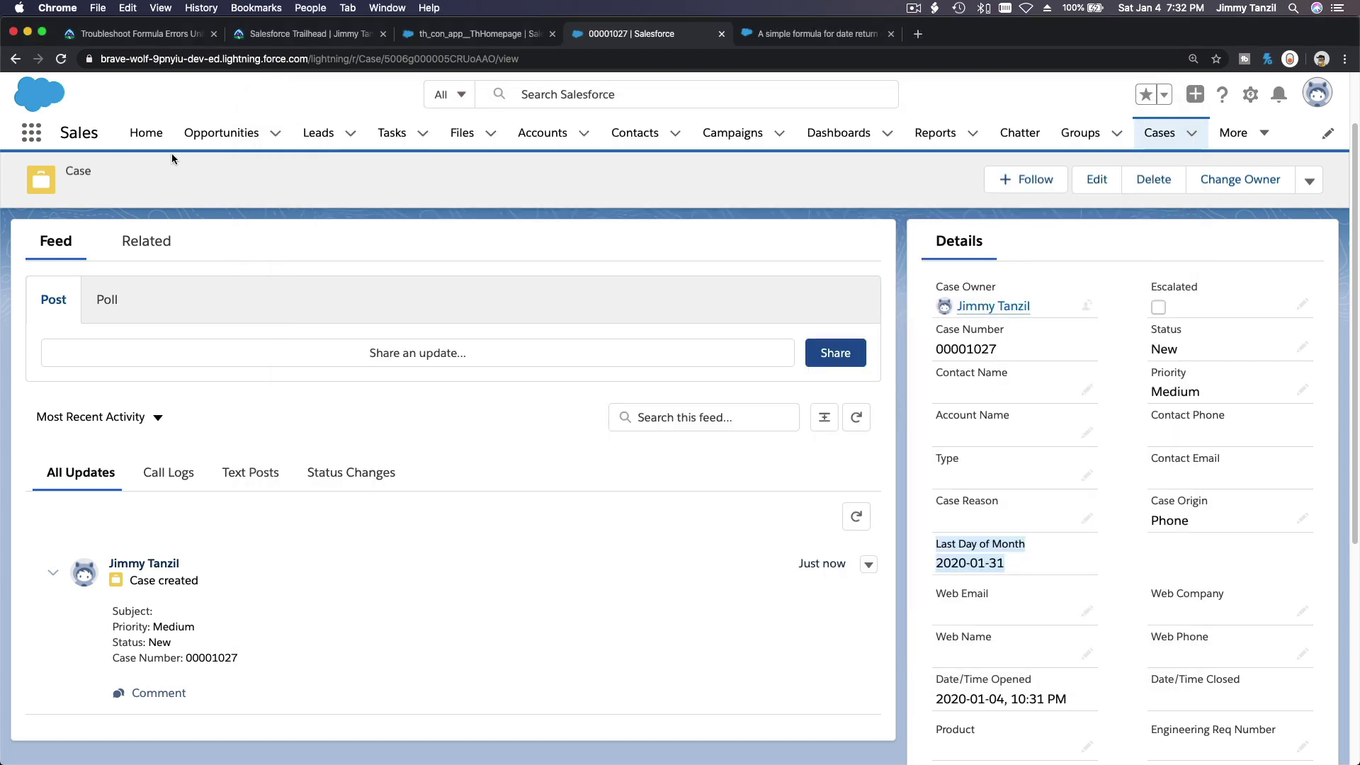
Step: Back on the Troubleshoot Formula Errors page, run the challenge check to earn the Advanced Formulas badge
left_click(128, 36)
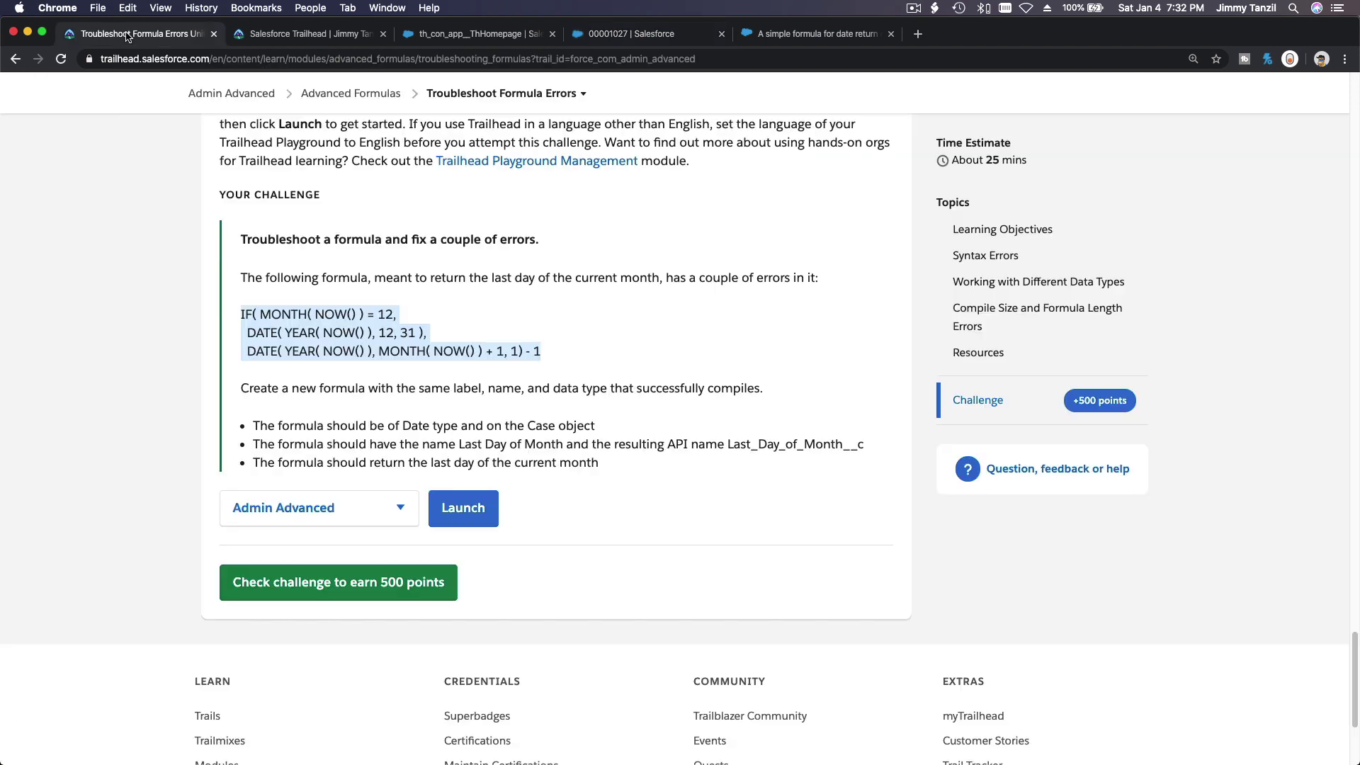
left_click(315, 306)
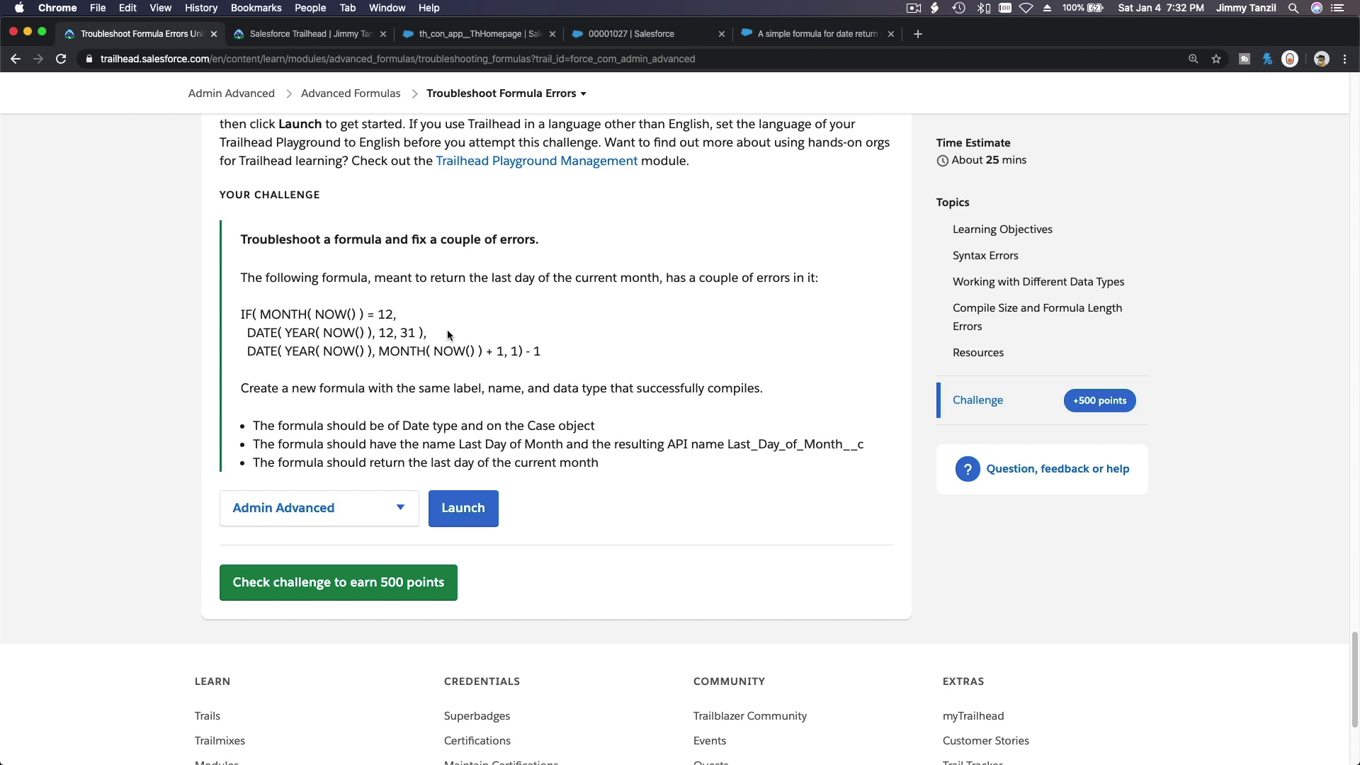
left_click(384, 595)
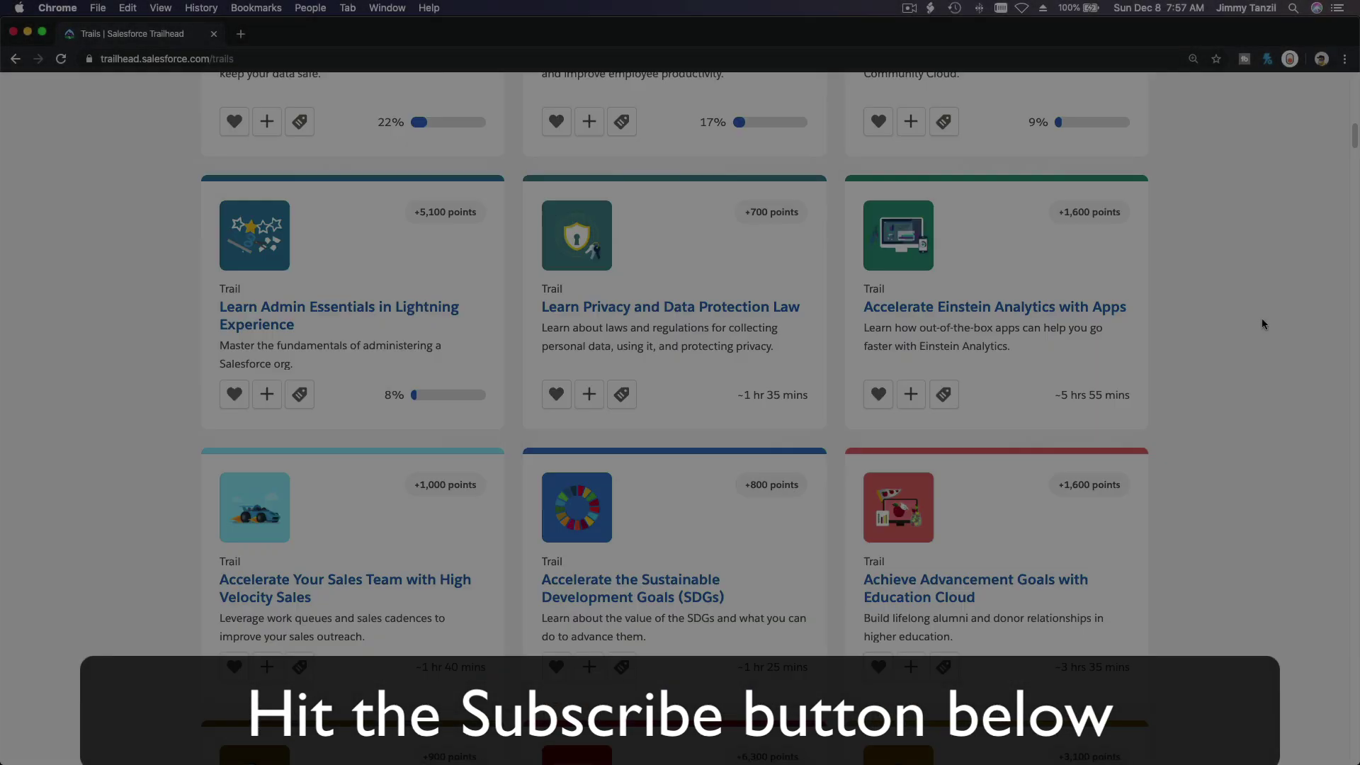
scroll(1262, 324, "down", 15)
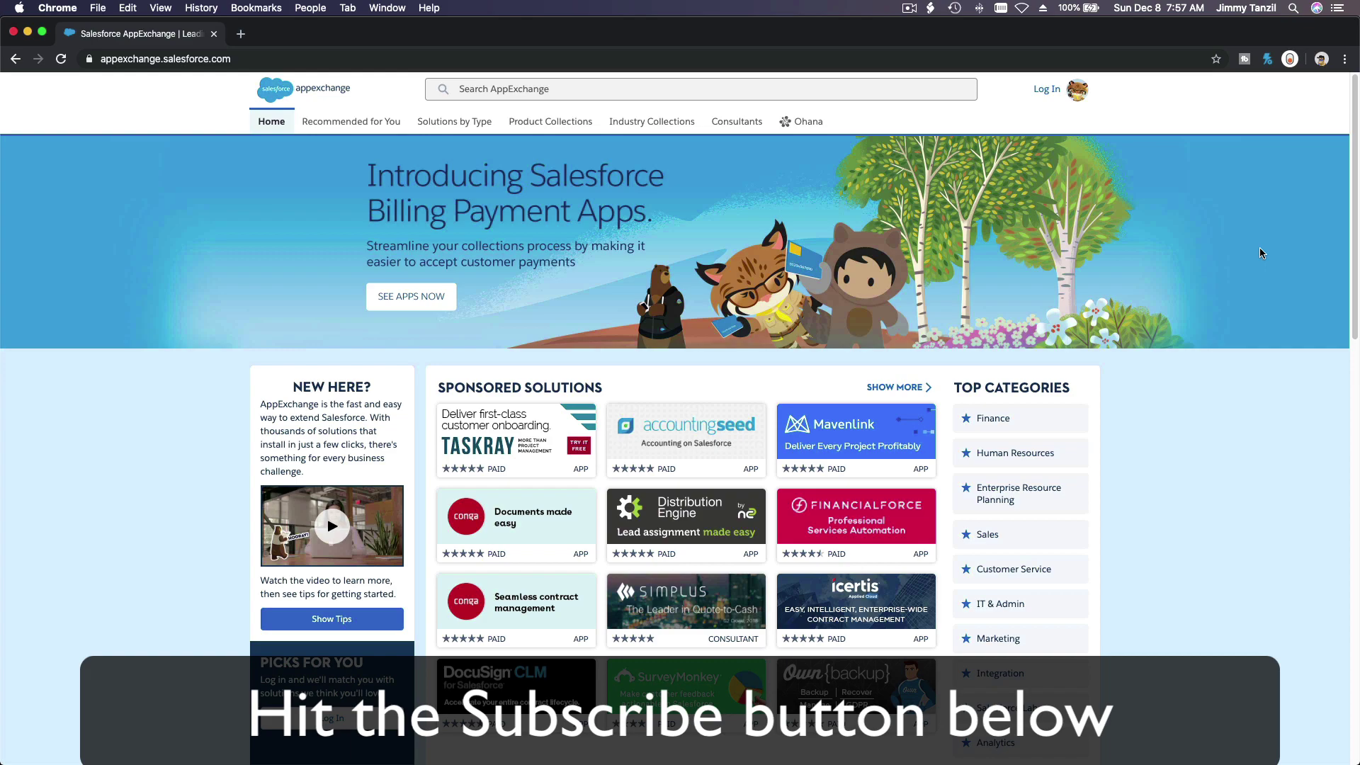
Step: Scroll down through the AppExchange home page's sponsored solutions and app listings
scroll(1260, 253, "down", 10)
scroll(1260, 253, "down", 5)
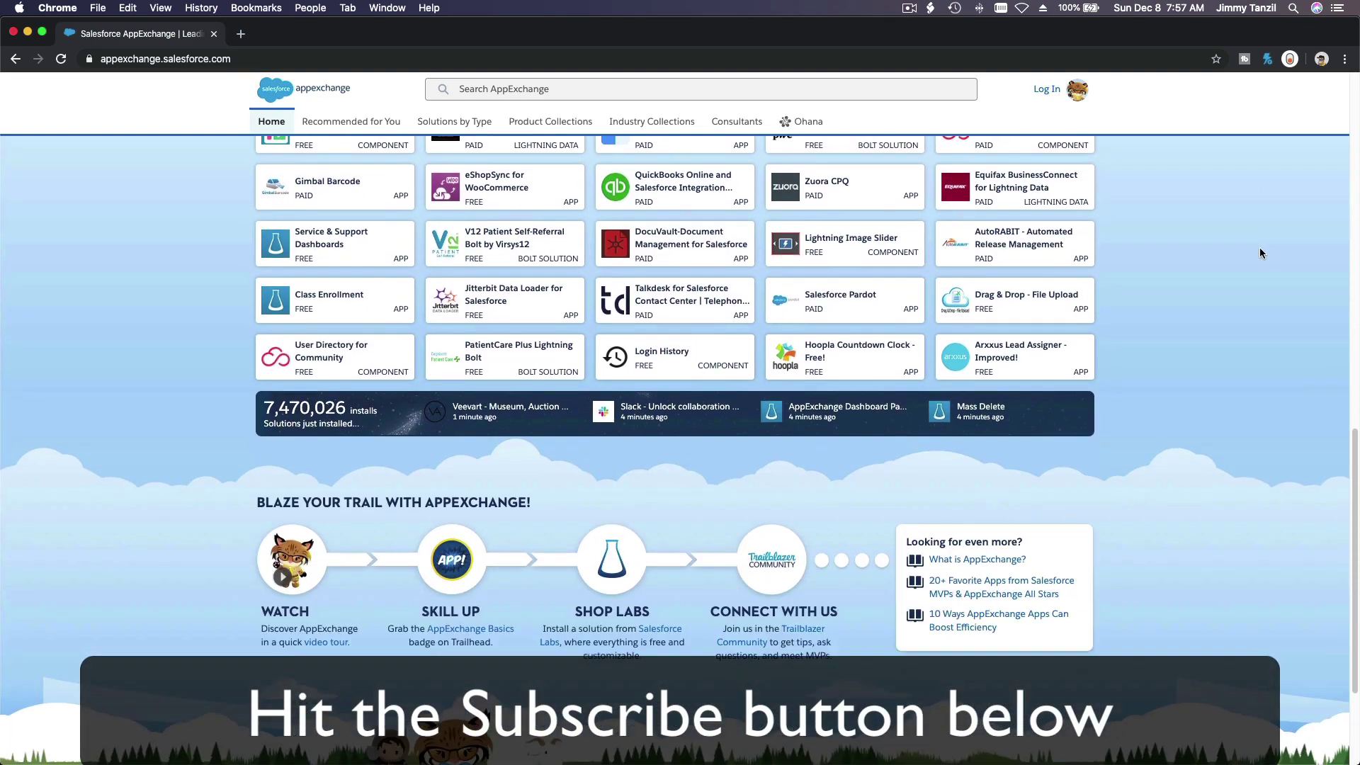